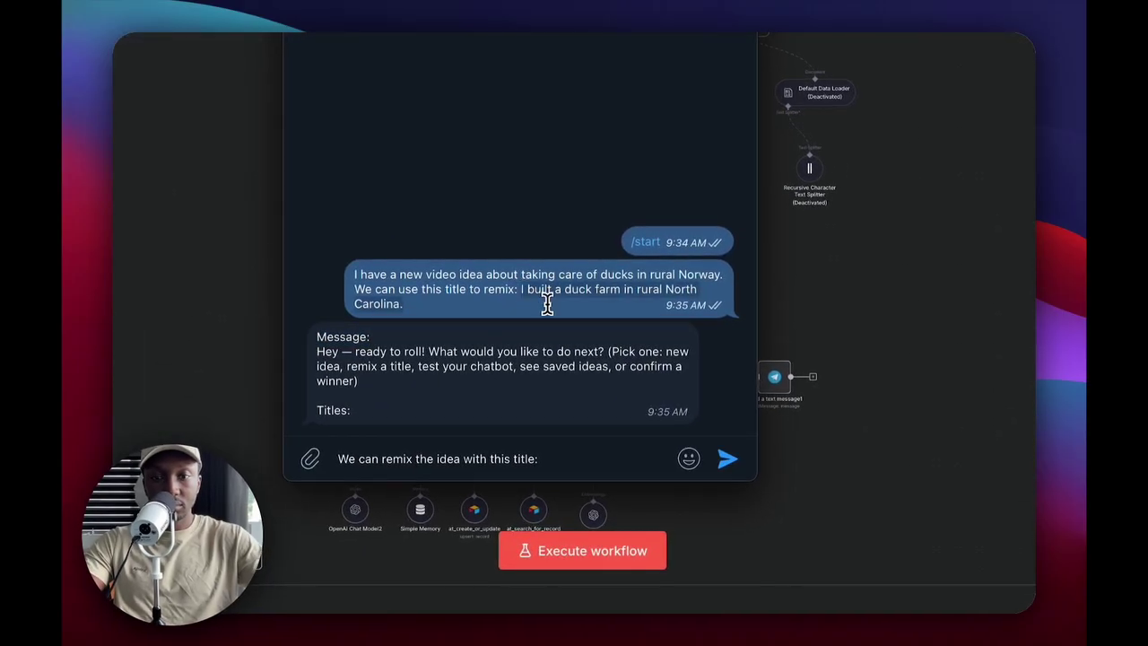
Complete the chat message with the title to remix, "I built a duck farm in rural North Carolina.", and send it to the Youtube Helper bot
{"action": "left_click", "coordinate": [602, 457]}
{"action": "type", "text": "I built a duck farm in rural North Carolina."}
{"action": "key", "text": "Return"}
{"action": "mouse_move", "coordinate": [688, 459]}
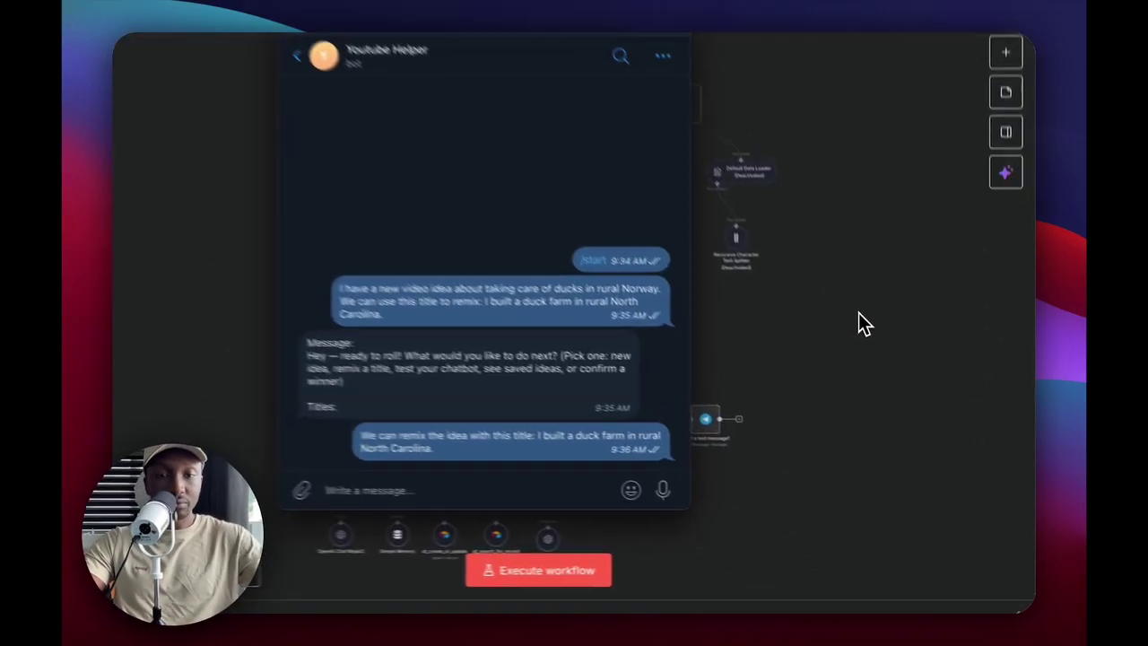
{"action": "left_click", "coordinate": [897, 372]}
{"action": "scroll", "coordinate": [608, 404], "scroll_direction": "down", "scroll_amount": 2}
{"action": "scroll", "coordinate": [630, 403], "scroll_direction": "up", "scroll_amount": 5}
{"action": "scroll", "coordinate": [422, 358], "scroll_direction": "left", "scroll_amount": 2}
{"action": "scroll", "coordinate": [436, 386], "scroll_direction": "down", "scroll_amount": 2}
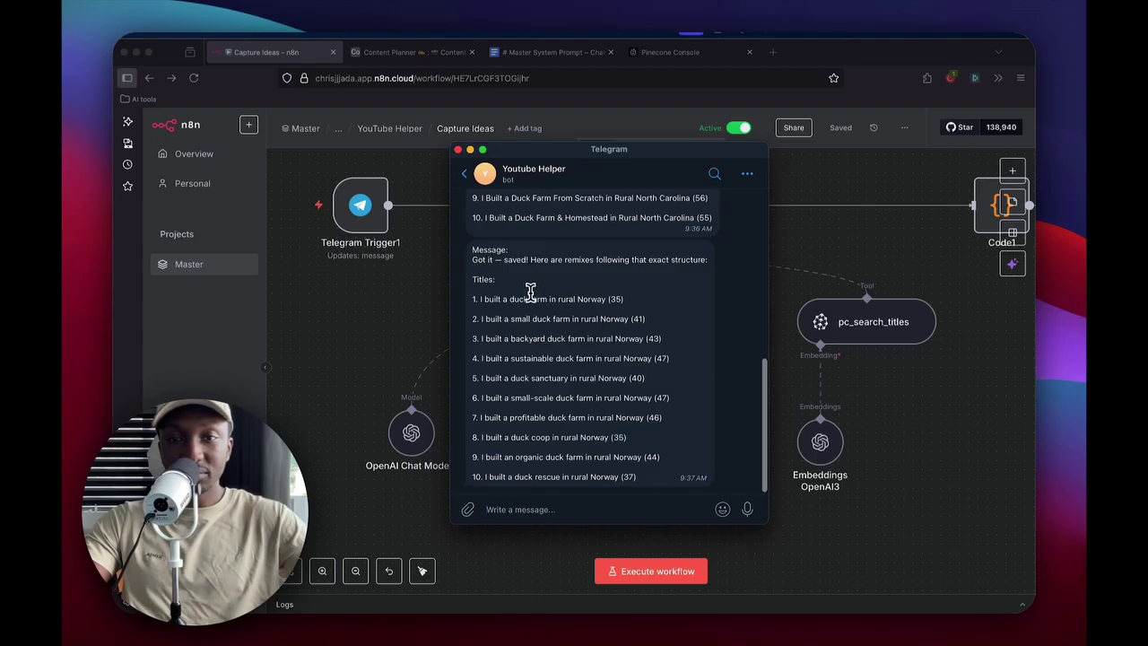
Review the bot's remixed title lists for rural North Carolina and rural Norway, focusing on the first Norway title and its character count
{"action": "scroll", "coordinate": [547, 294], "scroll_direction": "up", "scroll_amount": 5}
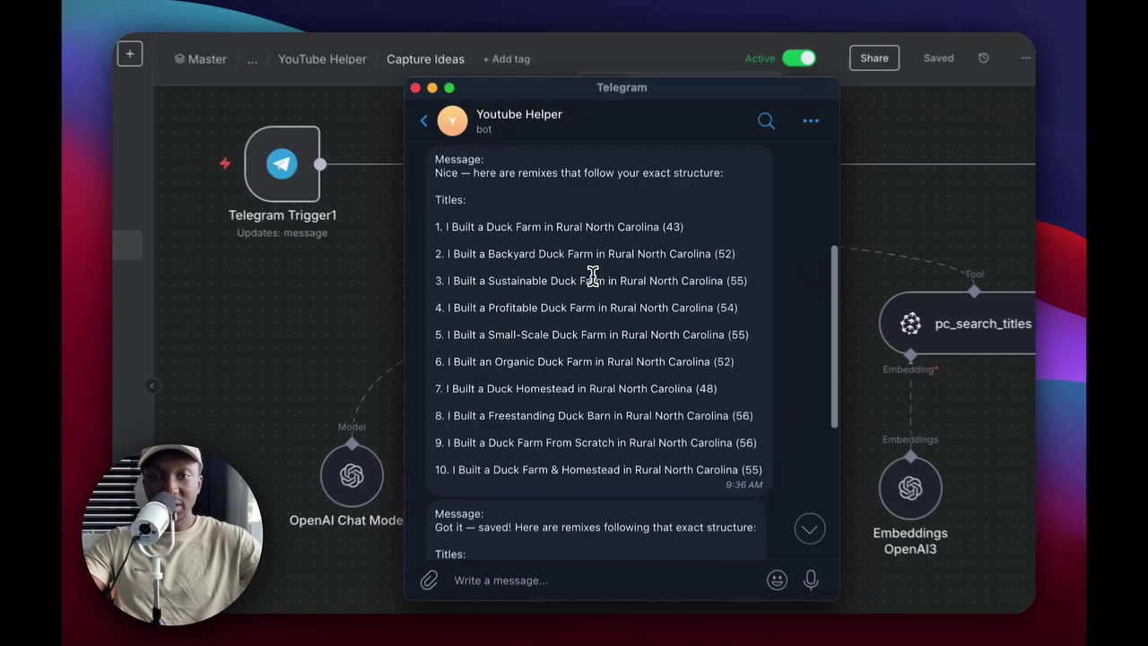
{"action": "scroll", "coordinate": [588, 276], "scroll_direction": "down", "scroll_amount": 5}
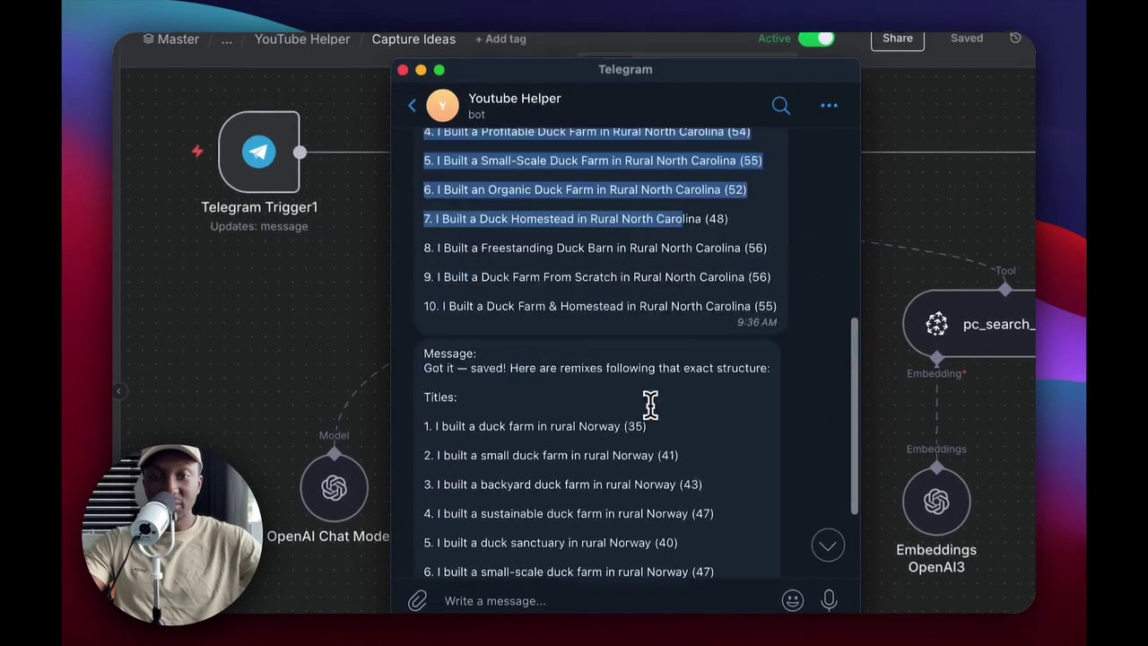
{"action": "left_click_drag", "start_coordinate": [424, 289], "coordinate": [582, 413]}
{"action": "left_click", "coordinate": [583, 415]}
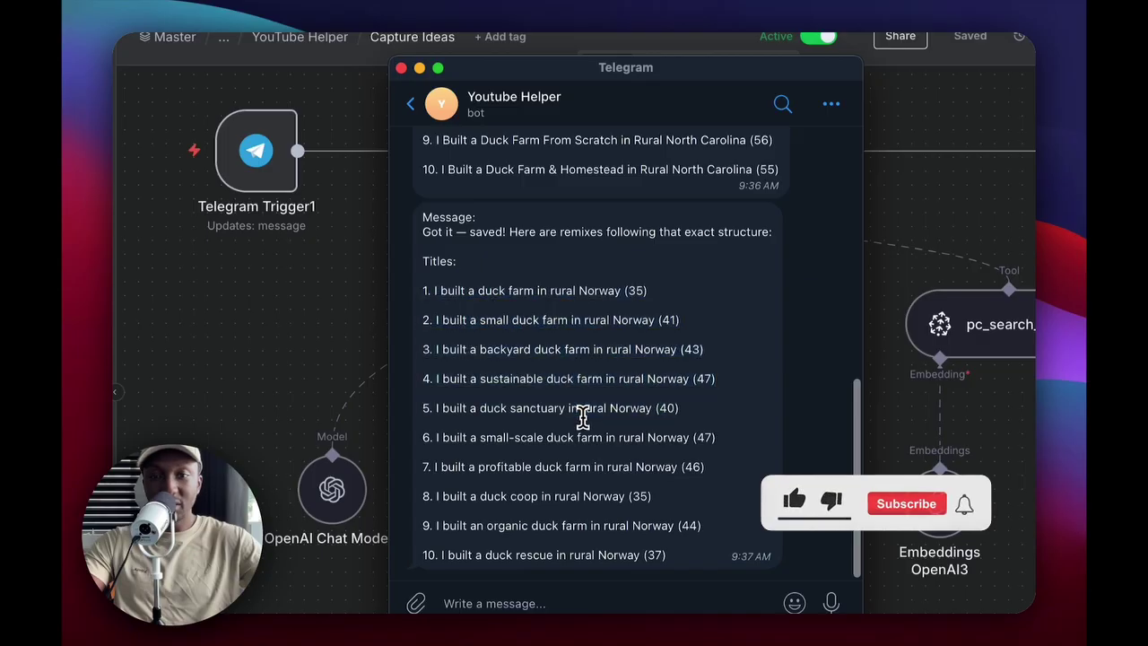
{"action": "left_click_drag", "start_coordinate": [466, 291], "coordinate": [648, 294]}
{"action": "left_click", "coordinate": [660, 303]}
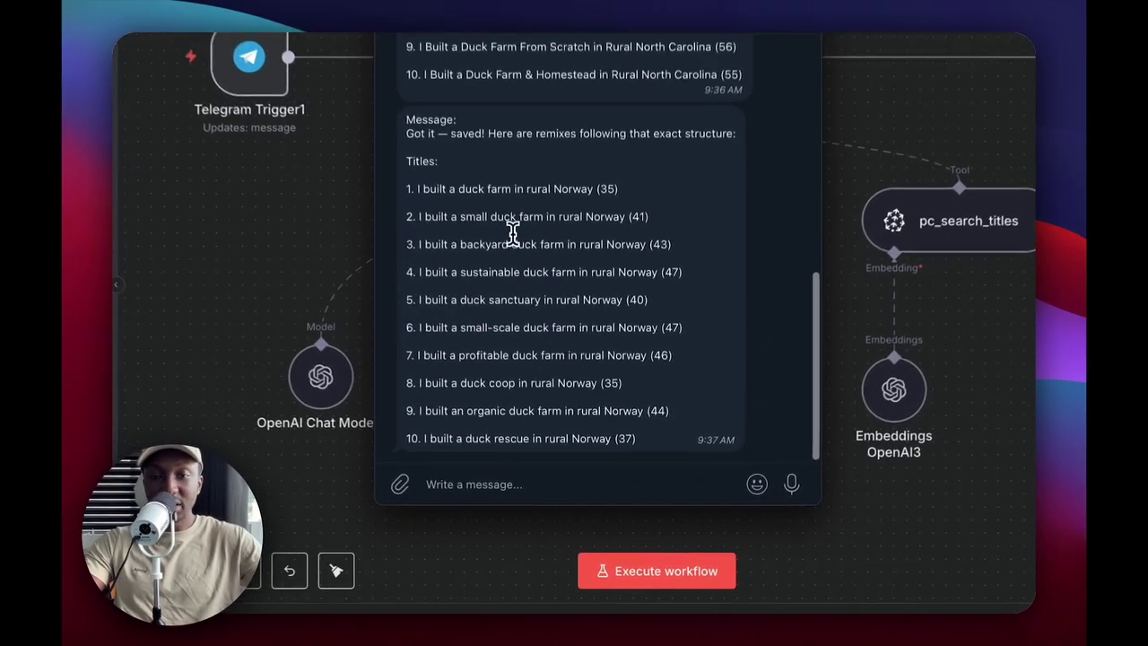
{"action": "left_click_drag", "start_coordinate": [595, 168], "coordinate": [617, 167]}
{"action": "left_click_drag", "start_coordinate": [405, 169], "coordinate": [591, 169]}
Reply to the bot with "I like number 1 you can save that one"
{"action": "left_click", "coordinate": [491, 473]}
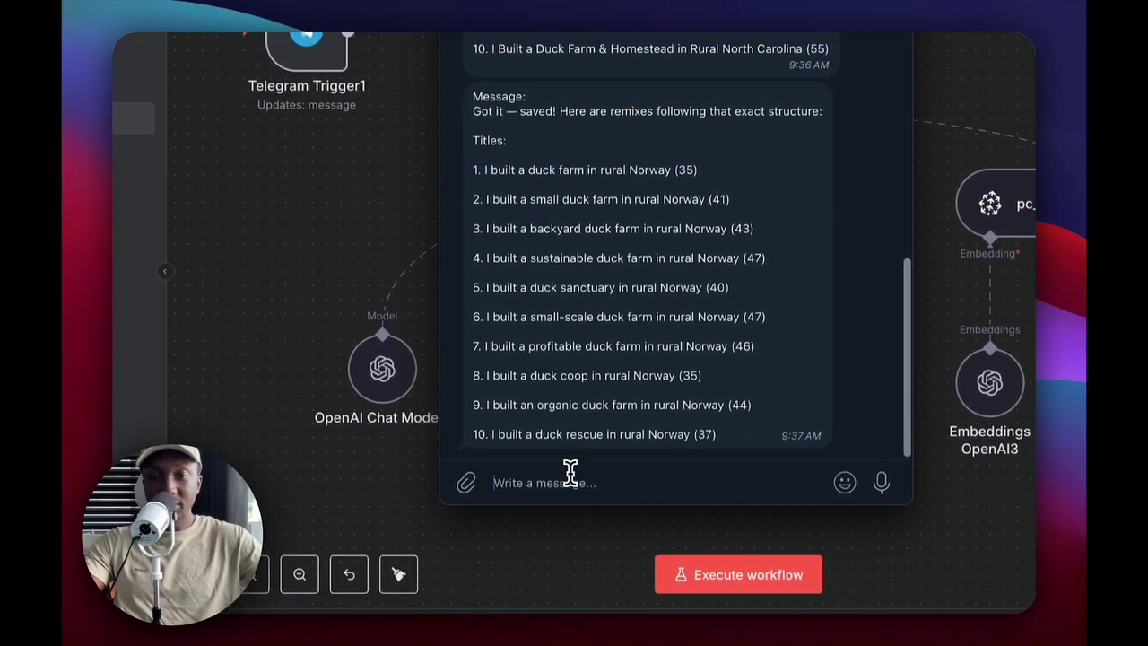
{"action": "type", "text": "I like numb"}
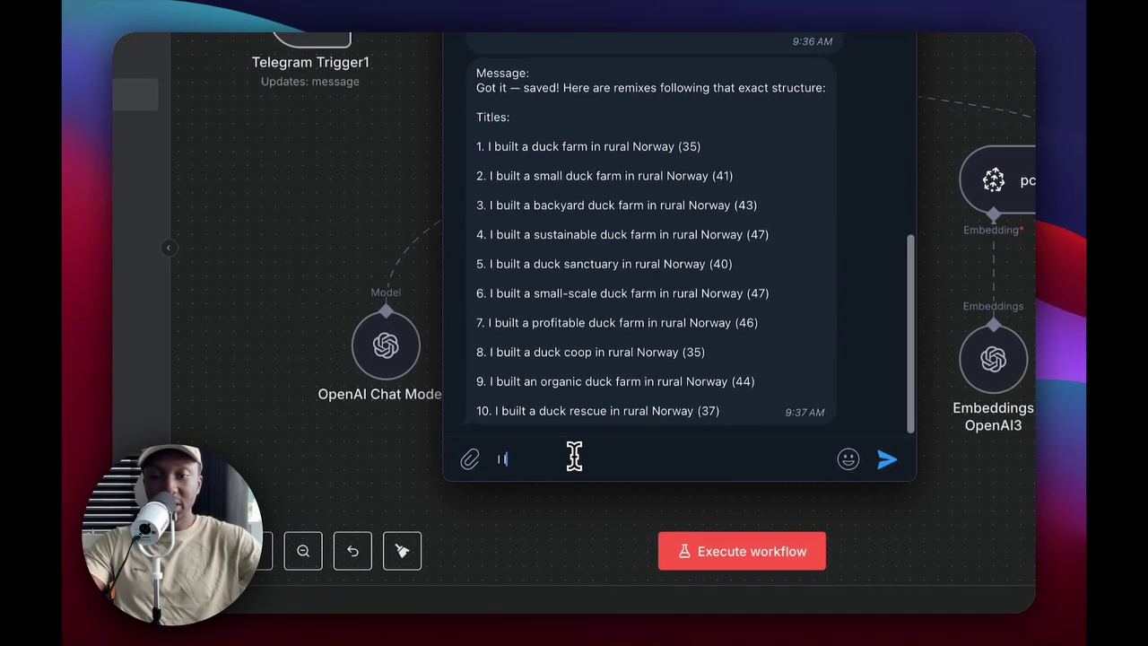
{"action": "type", "text": "ers you can save that one"}
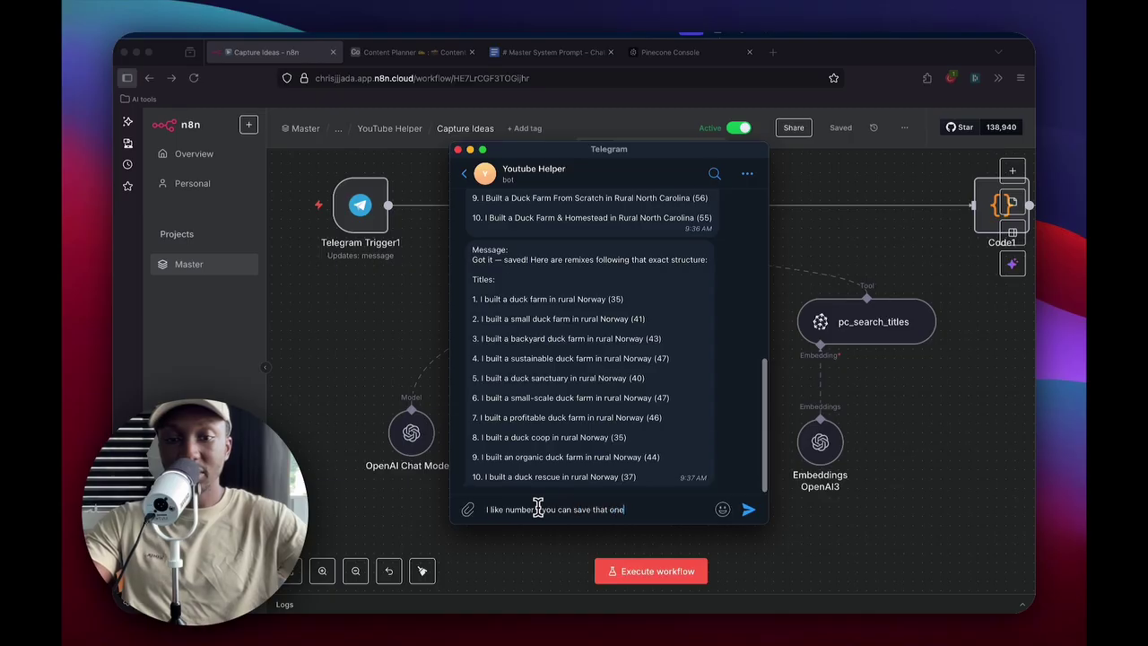
{"action": "key", "text": "Return"}
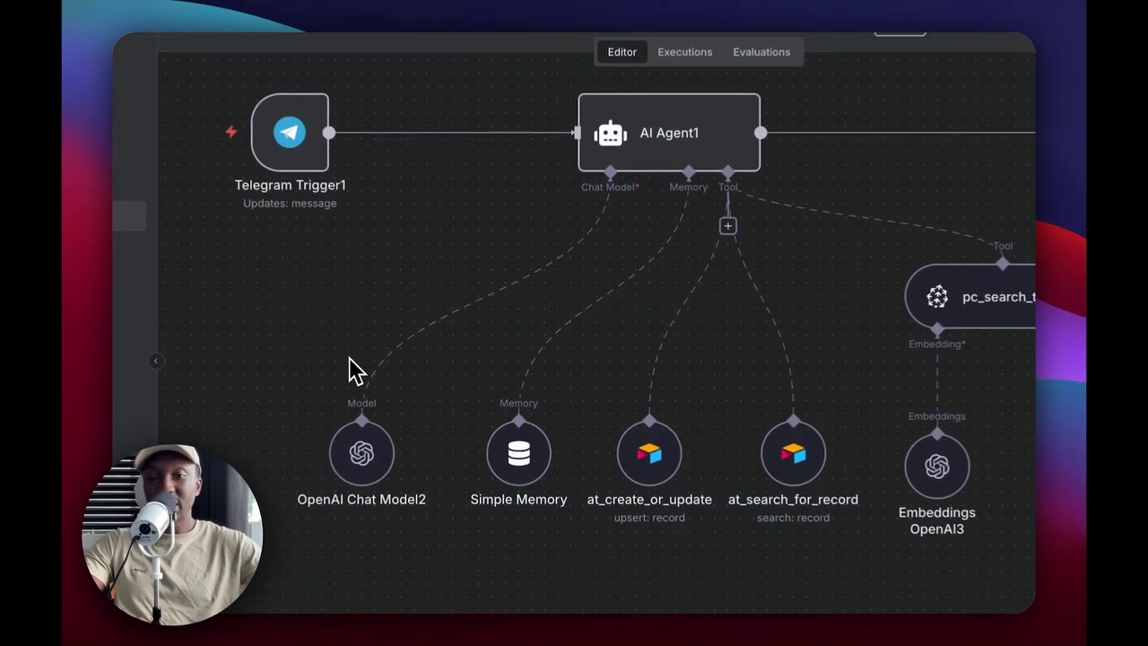
Open the OpenAI Chat Model2 node in n8n to check its credential and model
{"action": "double_click", "coordinate": [367, 462]}
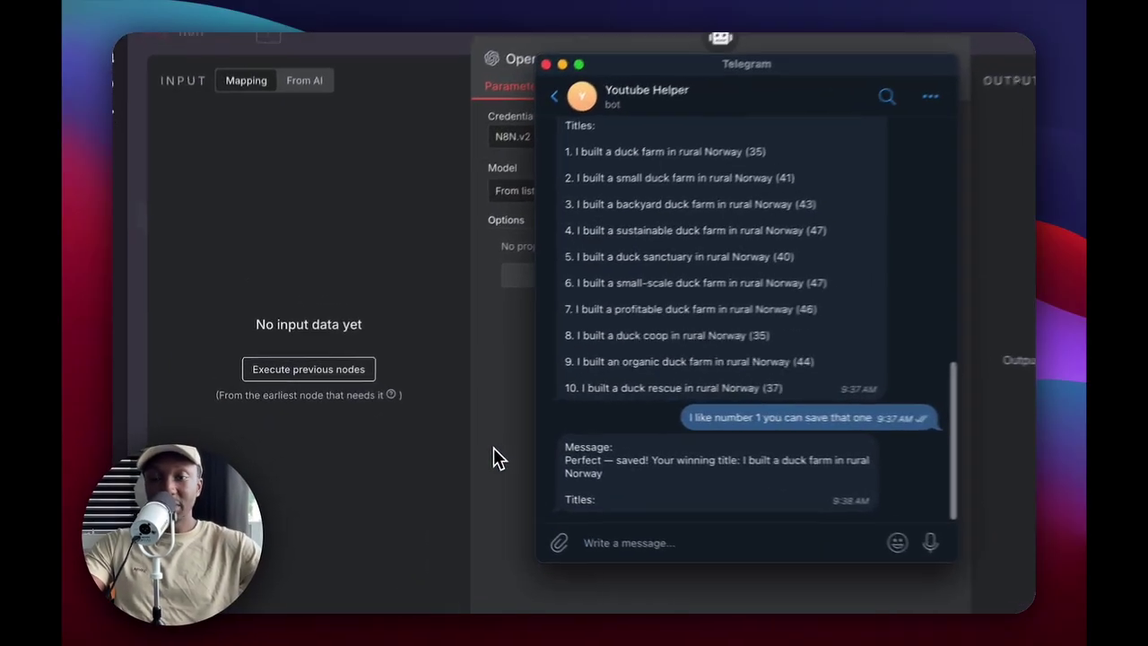
{"action": "left_click", "coordinate": [409, 438]}
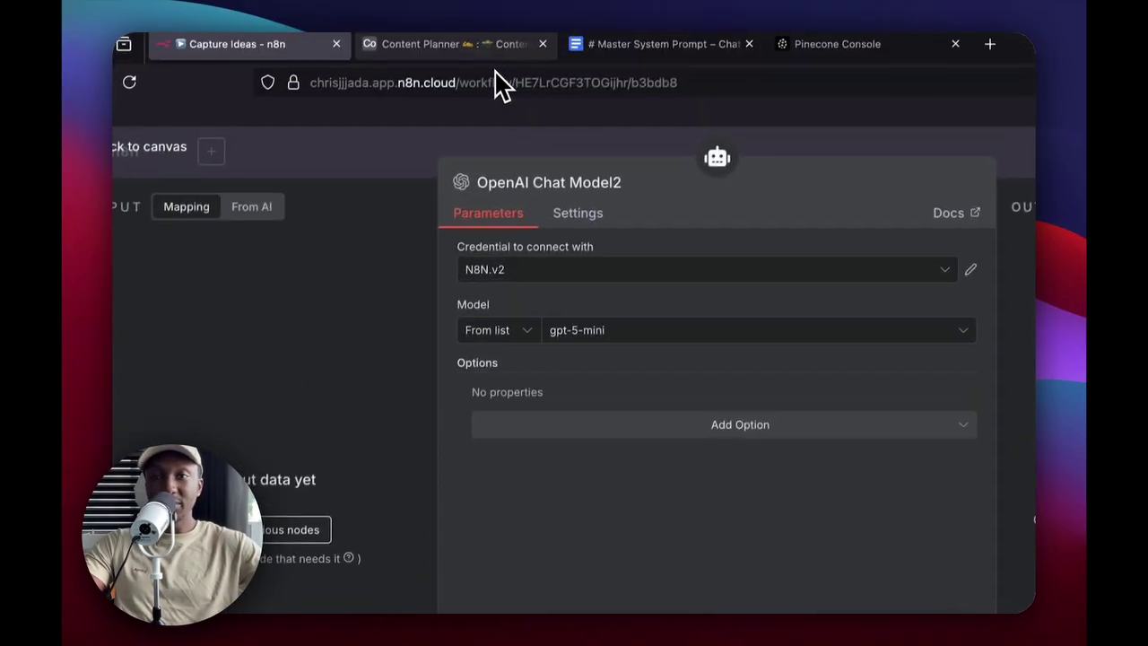
Switch to the Content Planner base in Airtable and find the newest duck farm record with its idea and winning title
{"action": "left_click", "coordinate": [479, 71]}
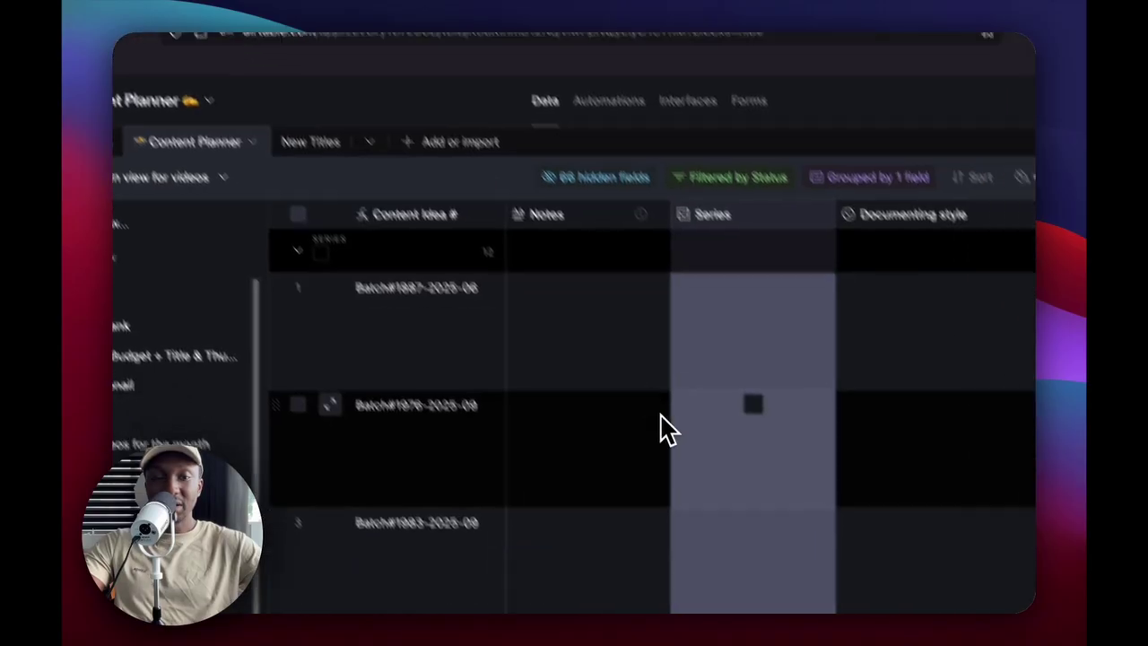
{"action": "scroll", "coordinate": [664, 429], "scroll_direction": "down", "scroll_amount": 10}
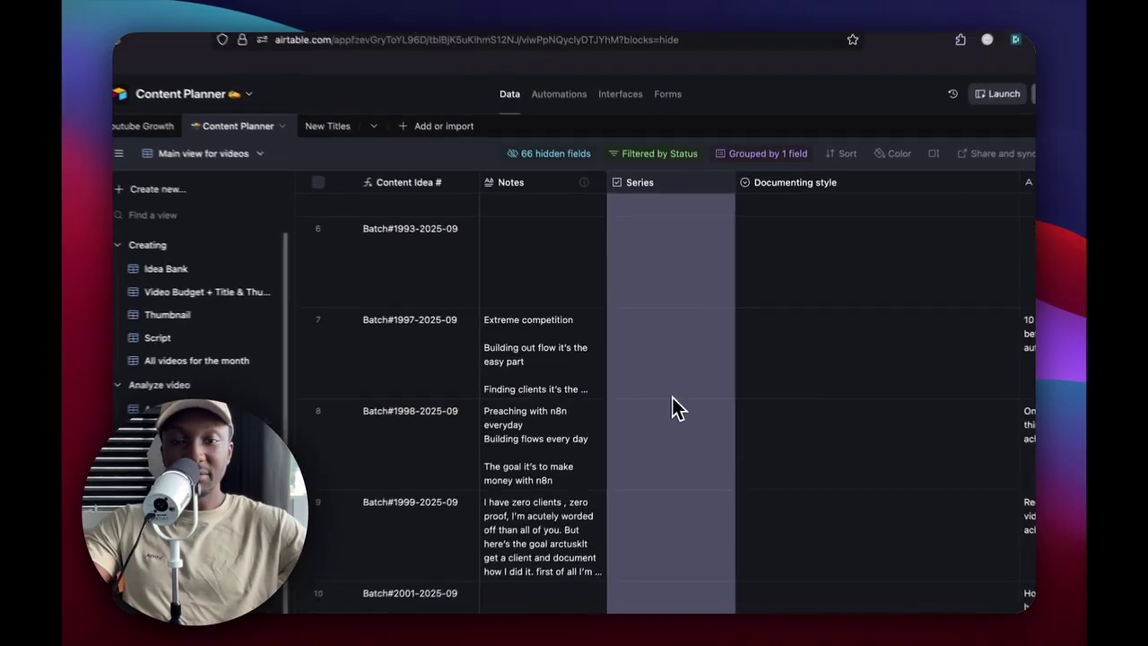
{"action": "scroll", "coordinate": [754, 414], "scroll_direction": "down", "scroll_amount": 3}
{"action": "scroll", "coordinate": [753, 415], "scroll_direction": "right", "scroll_amount": 5}
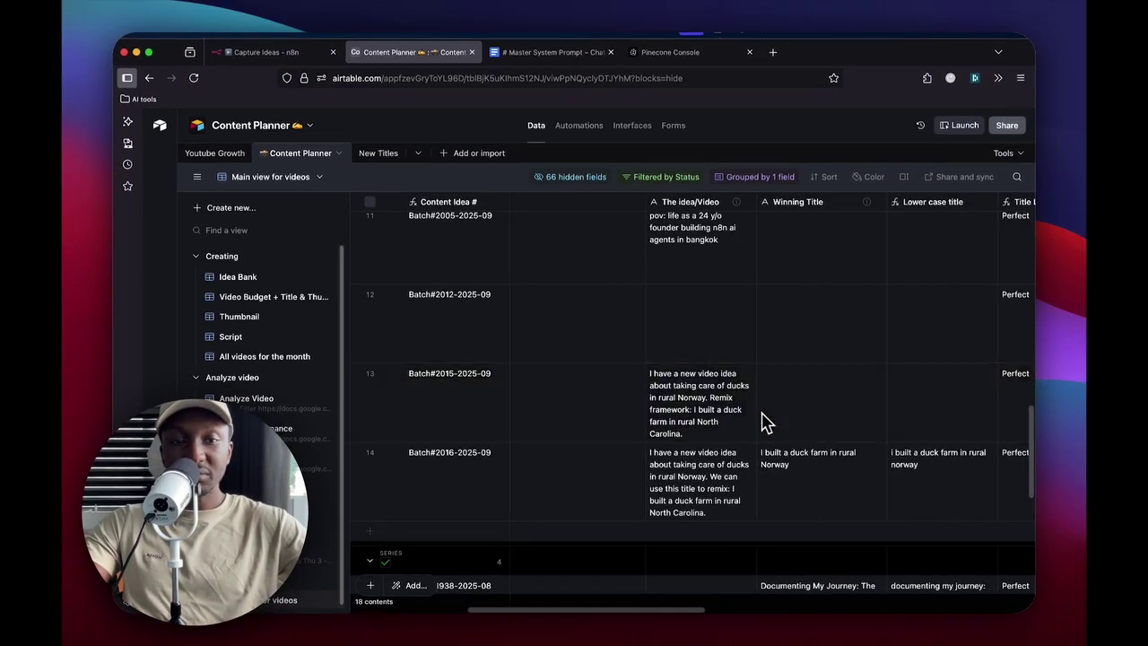
{"action": "scroll", "coordinate": [763, 440], "scroll_direction": "down", "scroll_amount": 1}
{"action": "scroll", "coordinate": [762, 440], "scroll_direction": "right", "scroll_amount": 1}
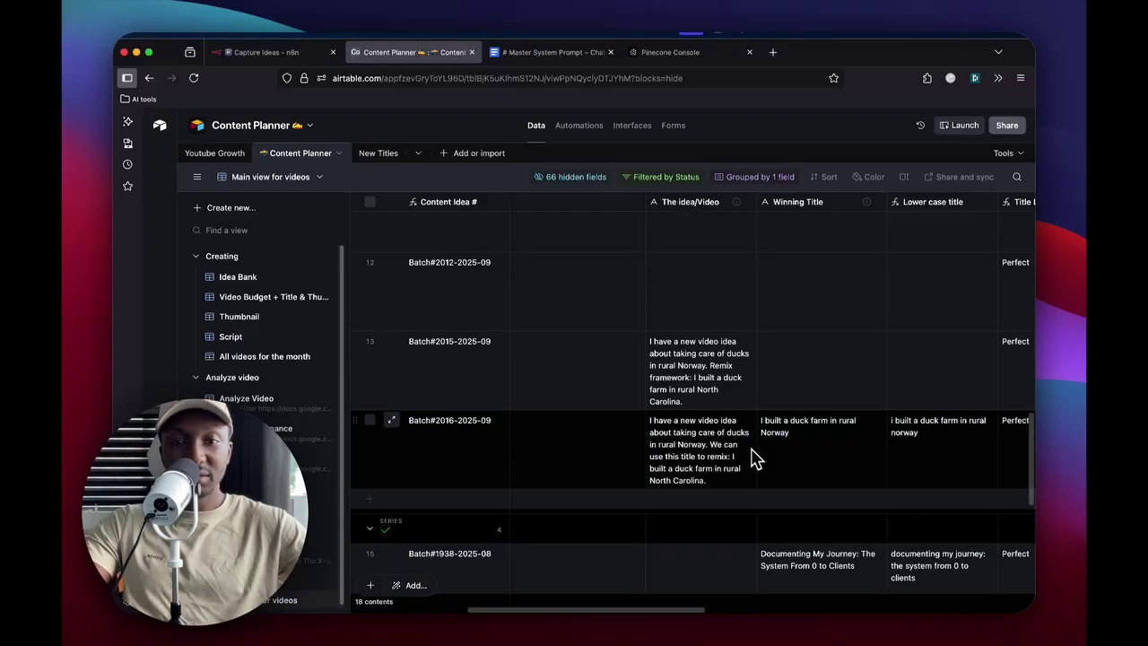
{"action": "scroll", "coordinate": [754, 448], "scroll_direction": "right", "scroll_amount": 2}
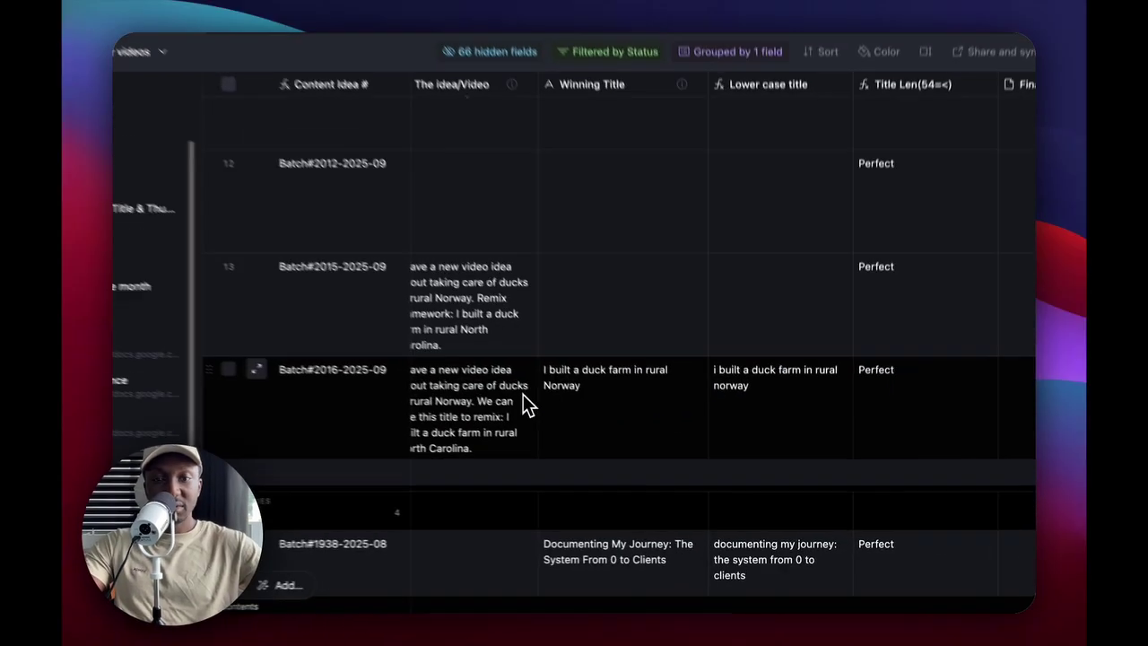
{"action": "left_click", "coordinate": [589, 442]}
{"action": "left_click_drag", "start_coordinate": [571, 393], "coordinate": [578, 427]}
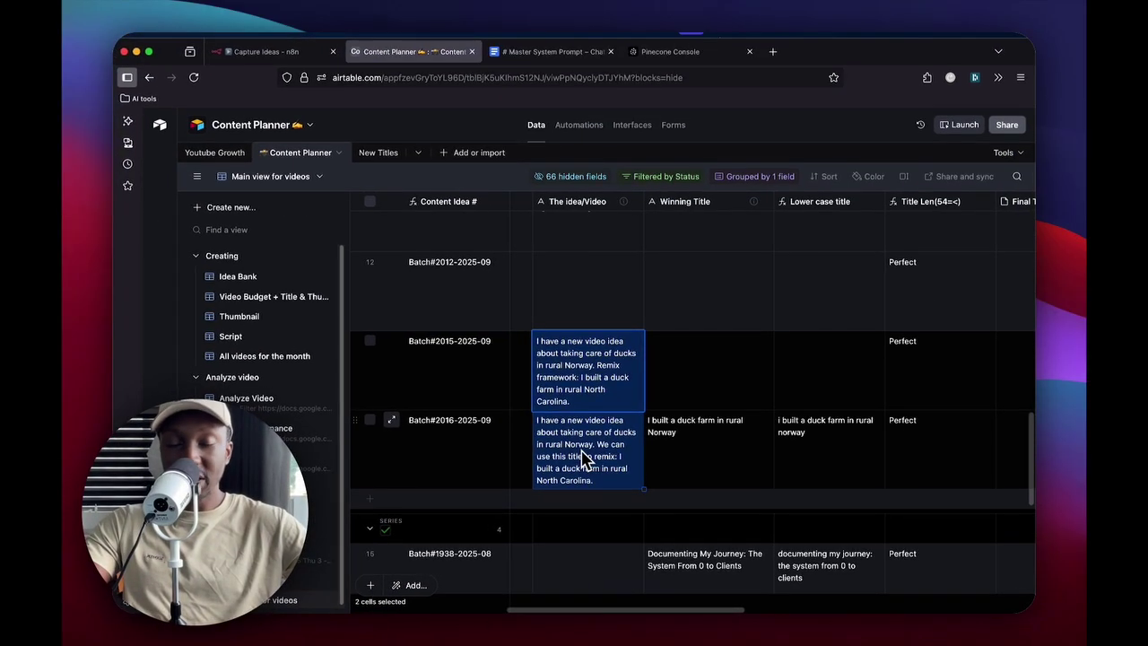
{"action": "left_click", "coordinate": [683, 452]}
{"action": "left_click_drag", "start_coordinate": [619, 456], "coordinate": [701, 462]}
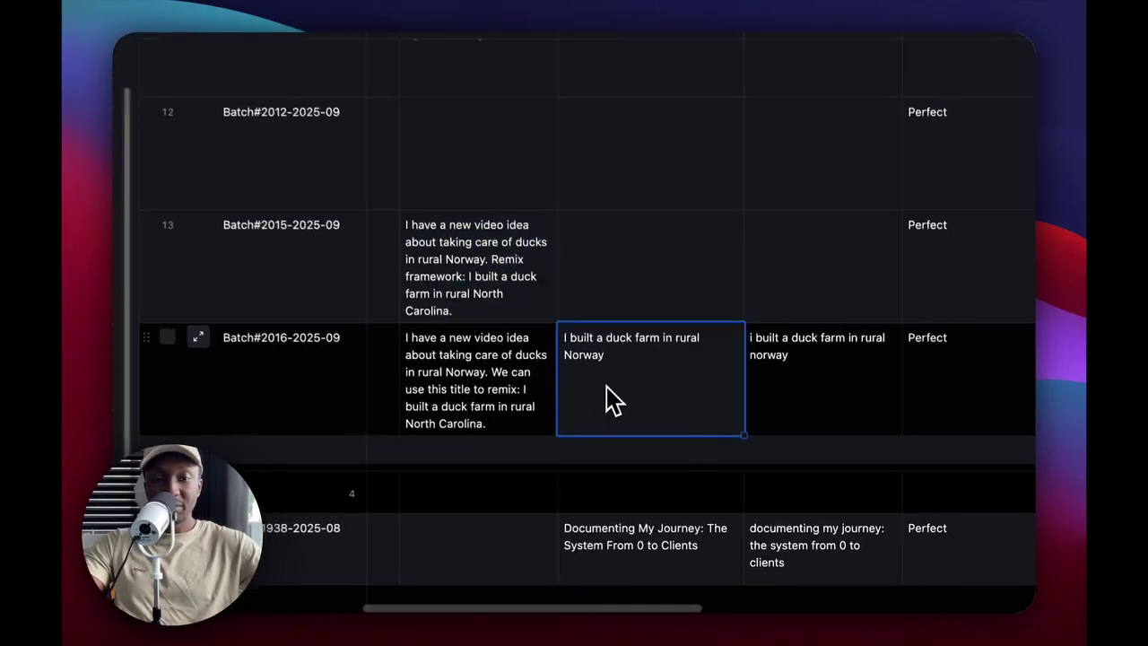
{"action": "left_click", "coordinate": [633, 385]}
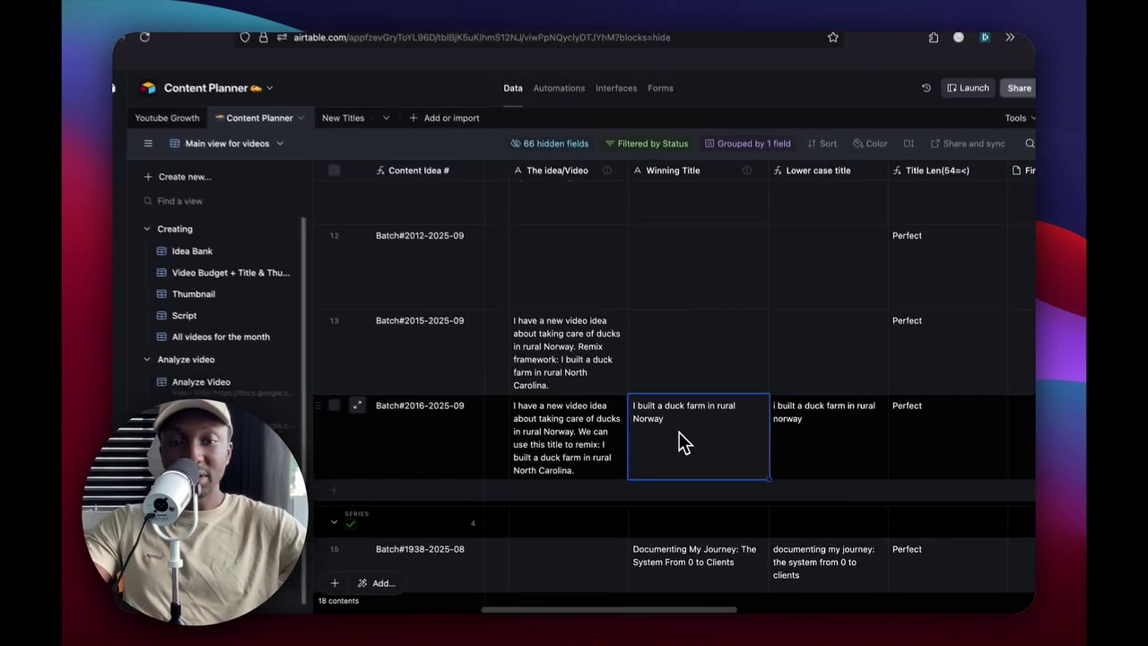
{"action": "scroll", "coordinate": [693, 461], "scroll_direction": "right", "scroll_amount": 5}
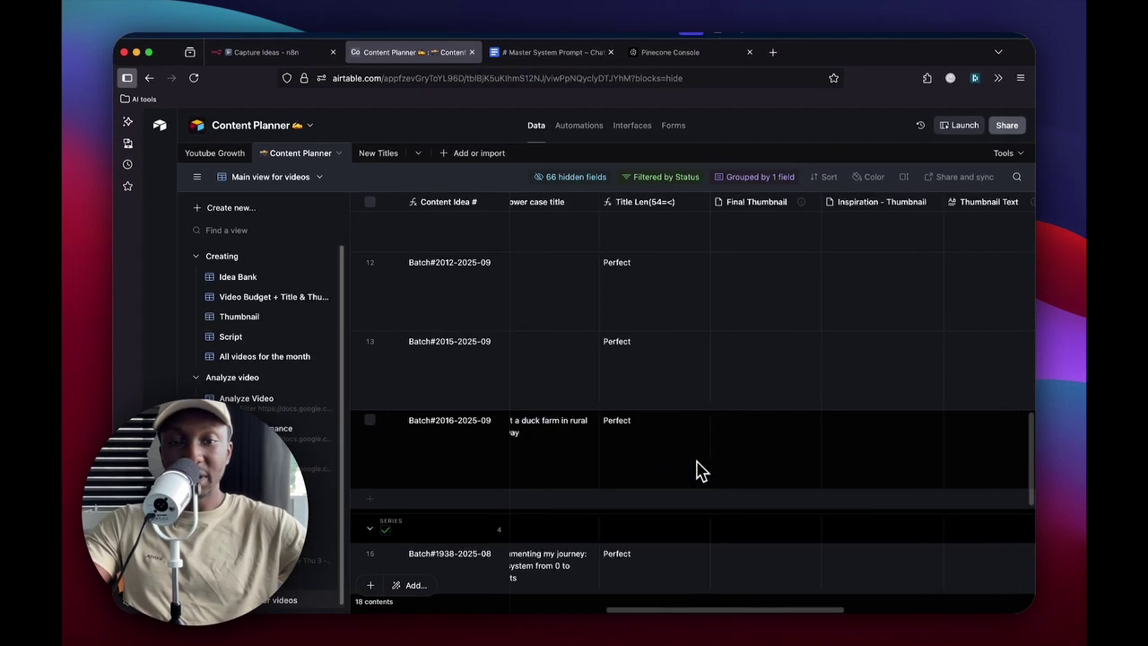
{"action": "scroll", "coordinate": [701, 471], "scroll_direction": "left", "scroll_amount": 2}
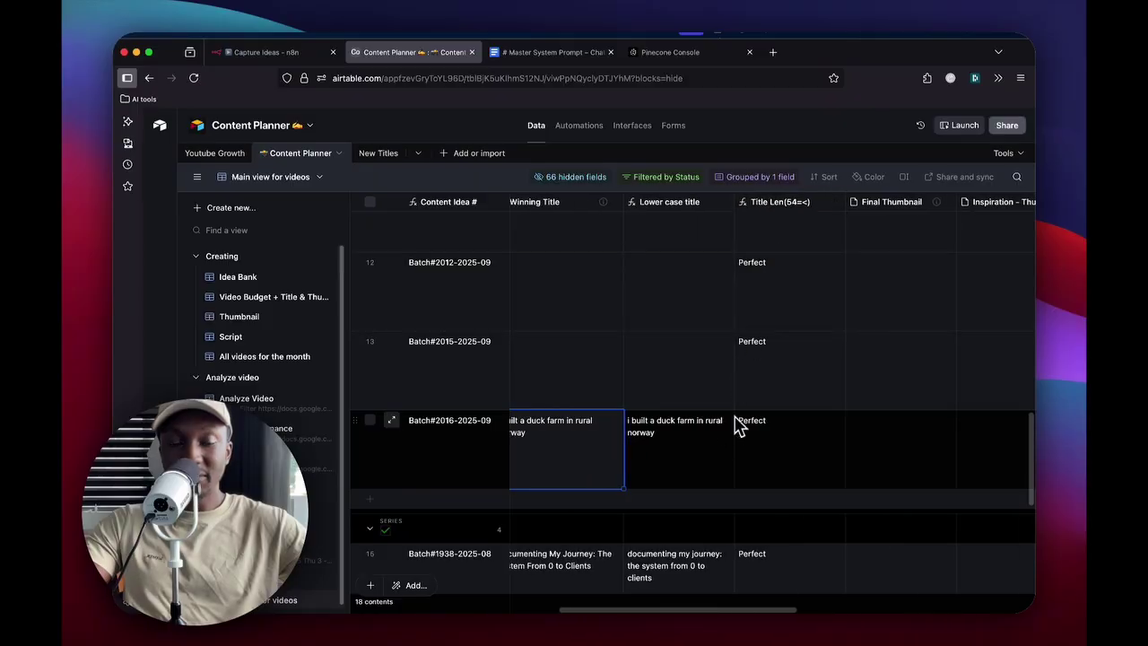
{"action": "scroll", "coordinate": [732, 449], "scroll_direction": "right", "scroll_amount": 10}
{"action": "scroll", "coordinate": [729, 479], "scroll_direction": "left", "scroll_amount": 8}
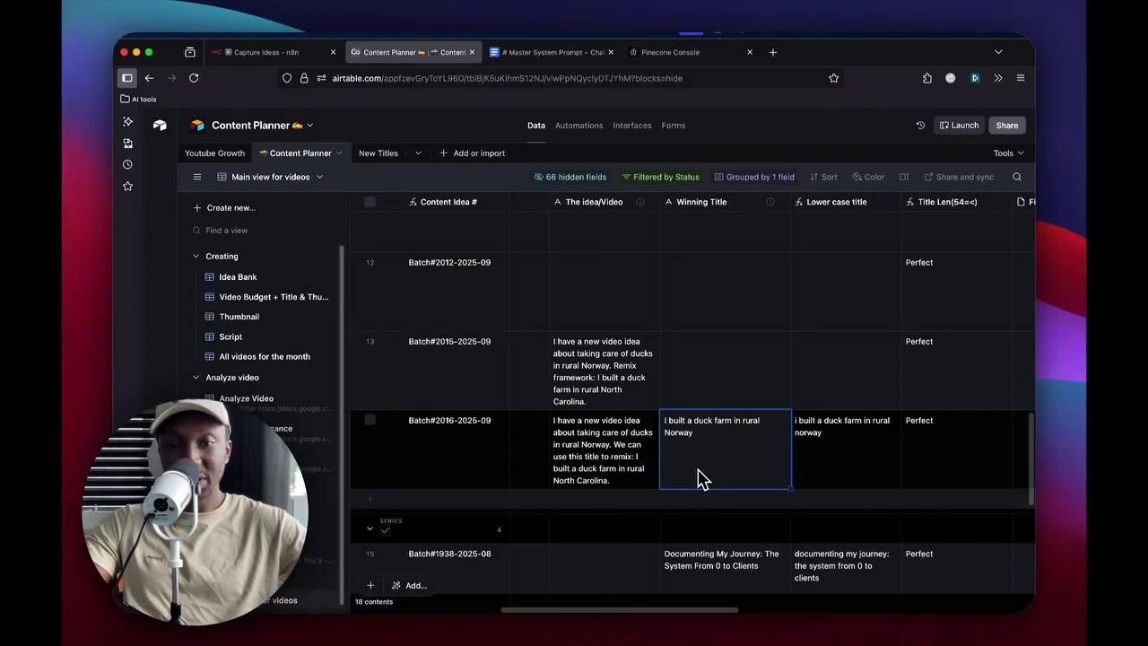
{"action": "scroll", "coordinate": [698, 480], "scroll_direction": "left", "scroll_amount": 3}
{"action": "scroll", "coordinate": [691, 477], "scroll_direction": "right", "scroll_amount": 3}
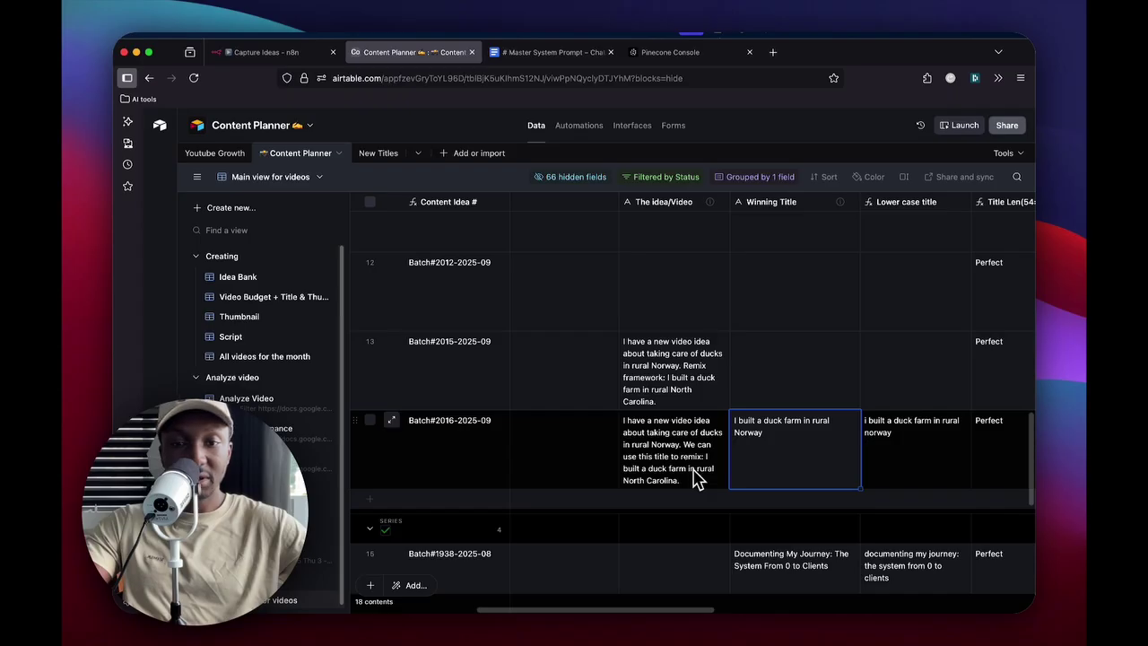
{"action": "left_click", "coordinate": [685, 471]}
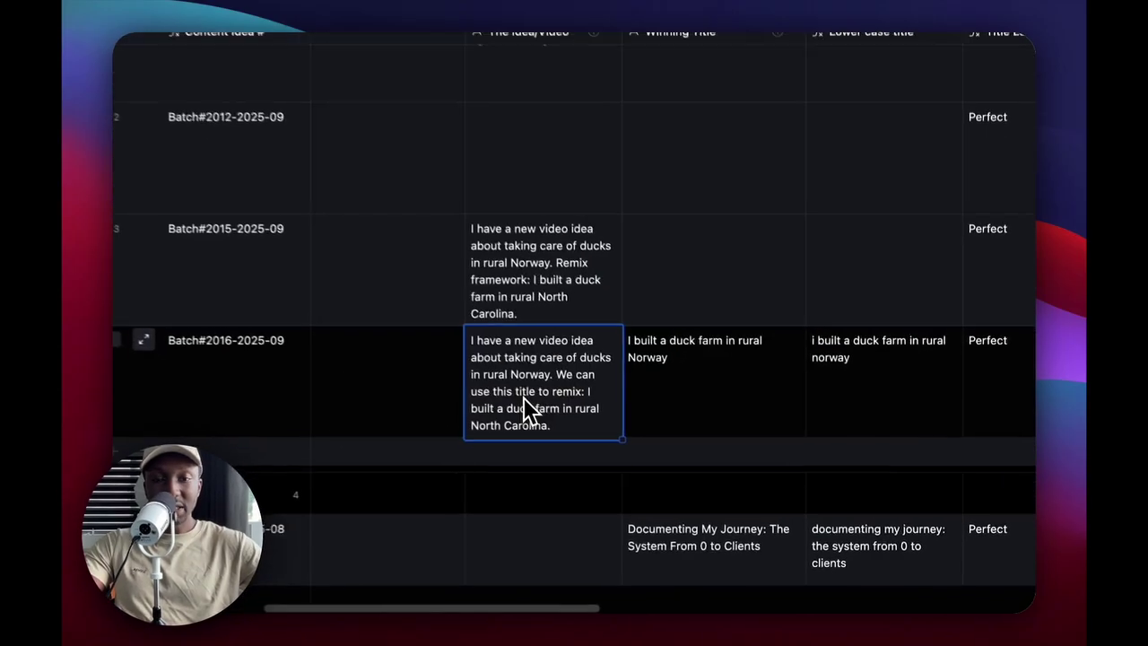
{"action": "left_click", "coordinate": [760, 469]}
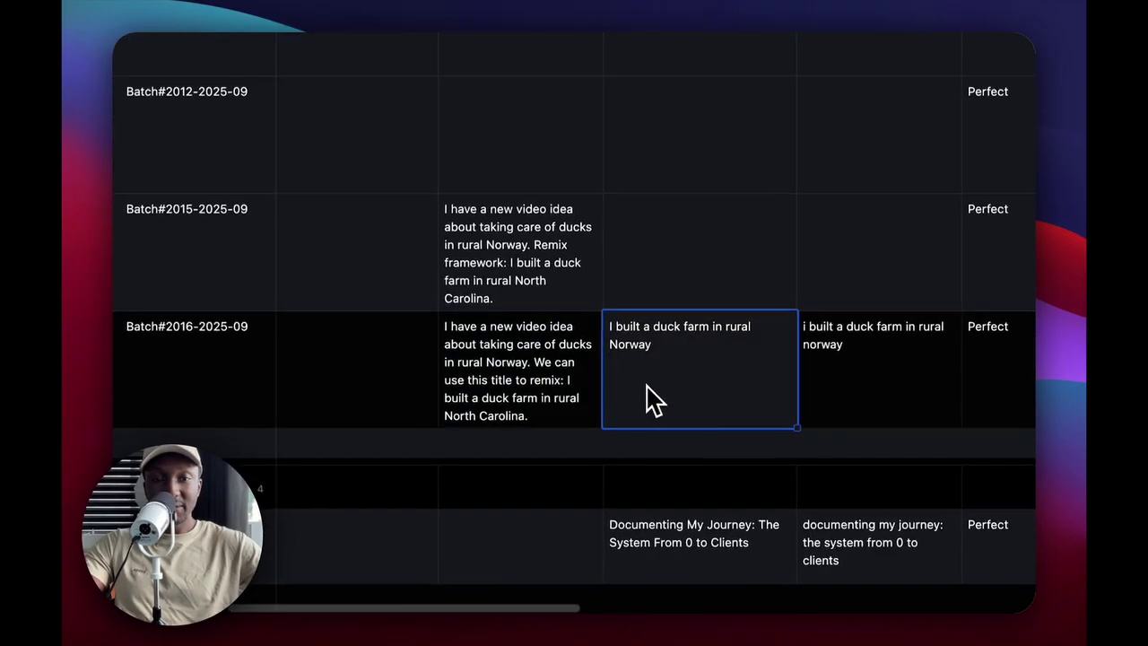
{"action": "scroll", "coordinate": [652, 401], "scroll_direction": "right", "scroll_amount": 5}
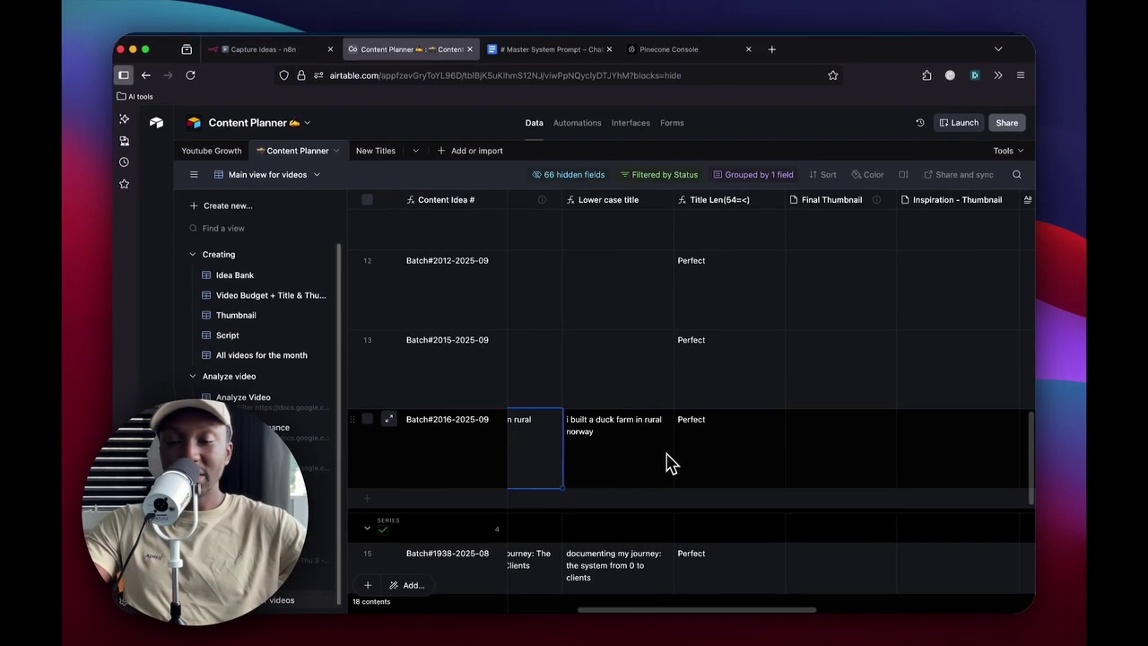
{"action": "scroll", "coordinate": [664, 449], "scroll_direction": "left", "scroll_amount": 1}
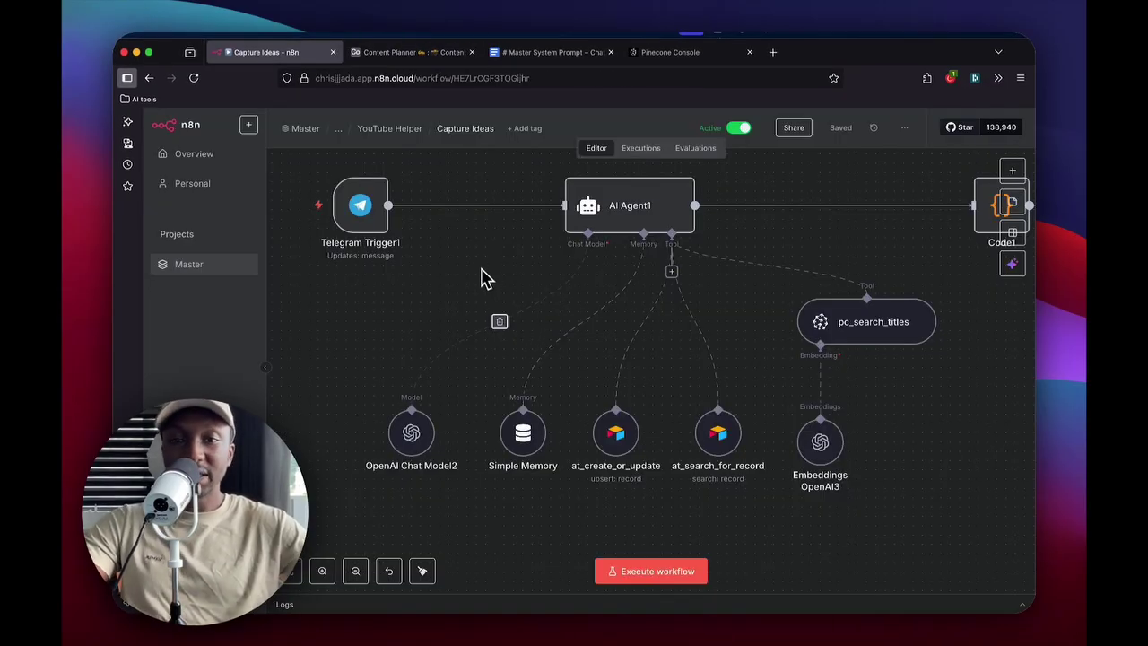
Switch back to the Capture Ideas workflow in n8n and examine its active agent branch and the deactivated branch above it
{"action": "scroll", "coordinate": [532, 357], "scroll_direction": "up", "scroll_amount": 1}
{"action": "scroll", "coordinate": [545, 385], "scroll_direction": "down", "scroll_amount": 5}
{"action": "scroll", "coordinate": [583, 370], "scroll_direction": "up", "scroll_amount": 1}
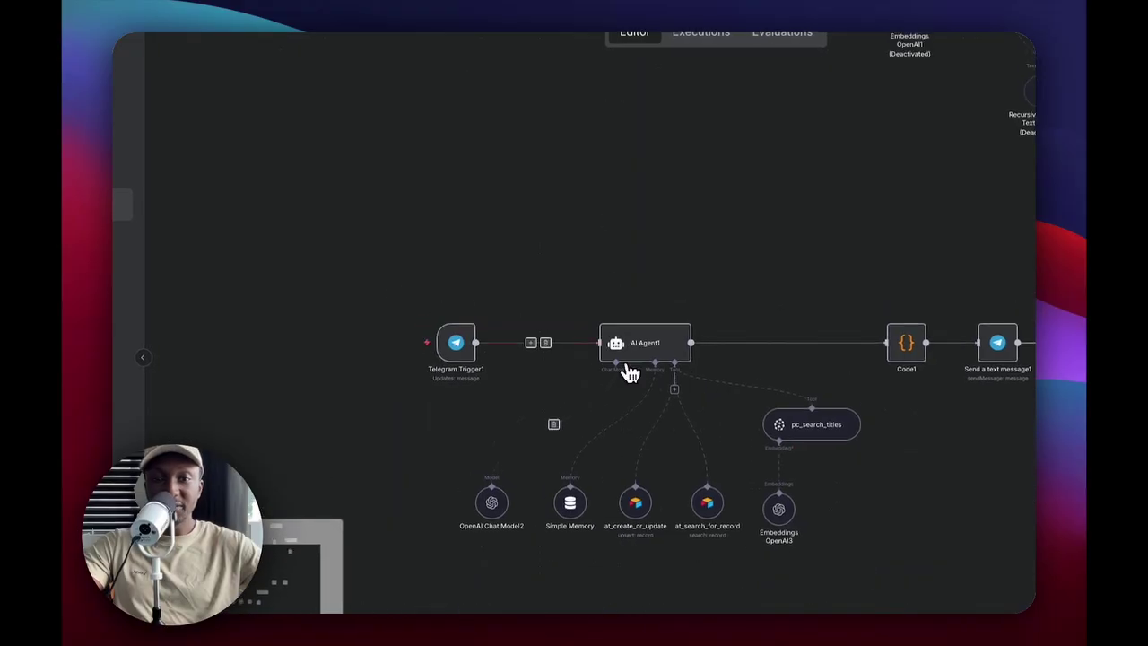
{"action": "scroll", "coordinate": [631, 372], "scroll_direction": "up", "scroll_amount": 5}
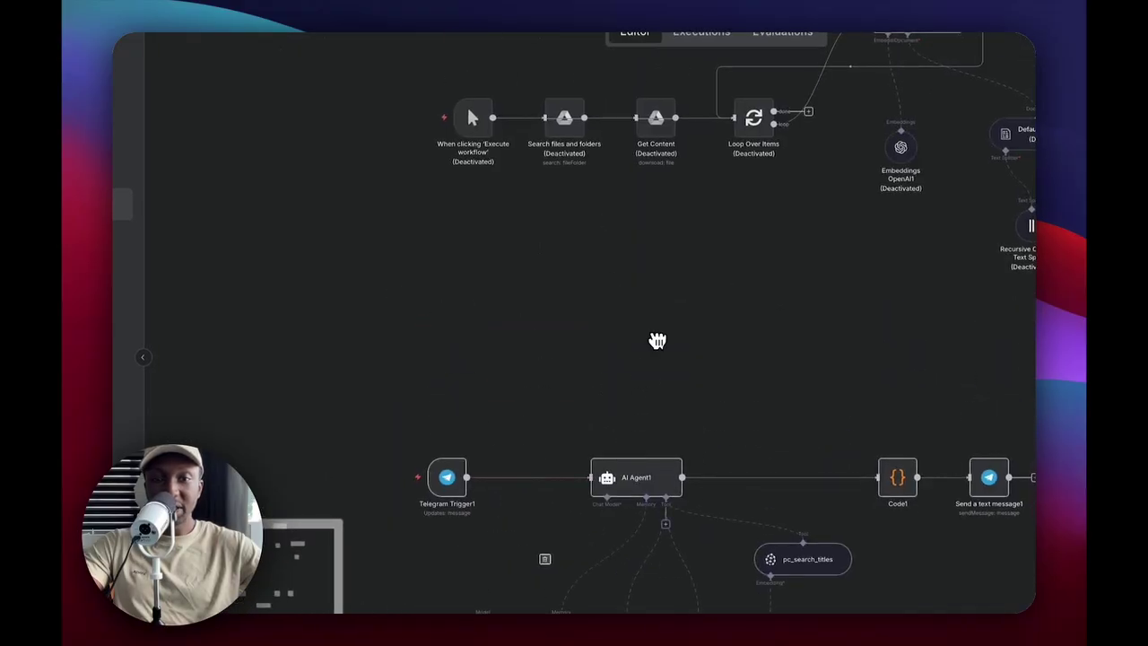
{"action": "scroll", "coordinate": [535, 431], "scroll_direction": "down", "scroll_amount": 6}
{"action": "scroll", "coordinate": [544, 309], "scroll_direction": "down", "scroll_amount": 1}
{"action": "scroll", "coordinate": [529, 350], "scroll_direction": "up", "scroll_amount": 5}
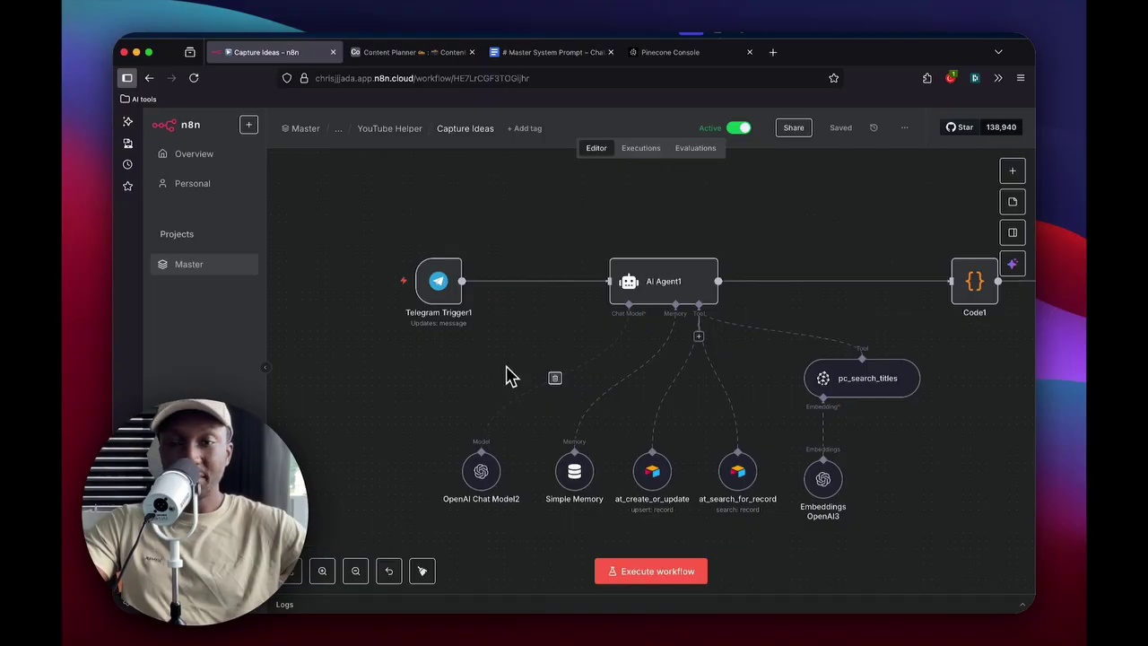
{"action": "scroll", "coordinate": [595, 323], "scroll_direction": "right", "scroll_amount": 3}
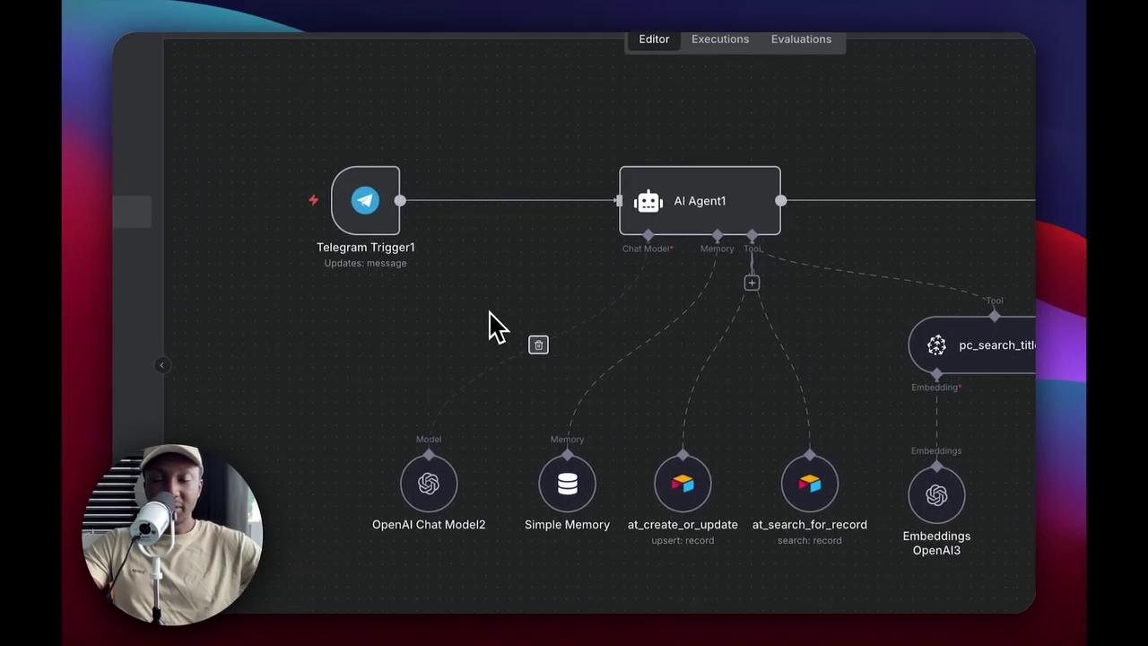
Check the Telegram Trigger1 node's credential and trigger event, and close its settings
{"action": "double_click", "coordinate": [360, 215]}
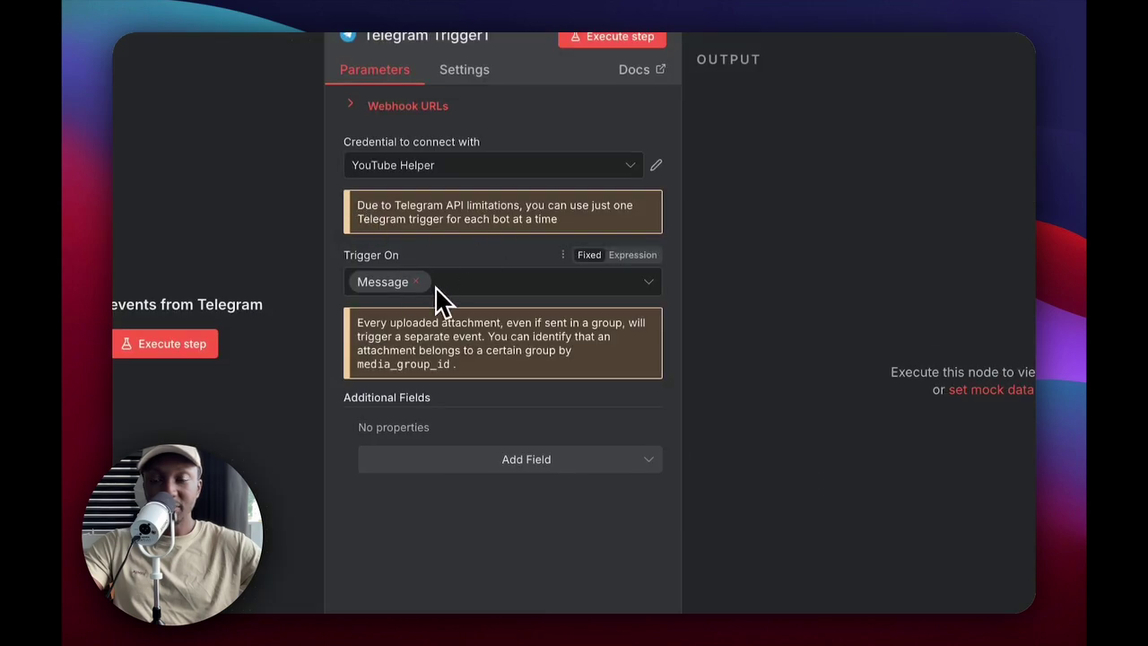
{"action": "key", "text": "Escape"}
Review the AI Agent1 node's user prompt, read through its full system message, and close its settings
{"action": "left_click_drag", "start_coordinate": [519, 307], "coordinate": [456, 321]}
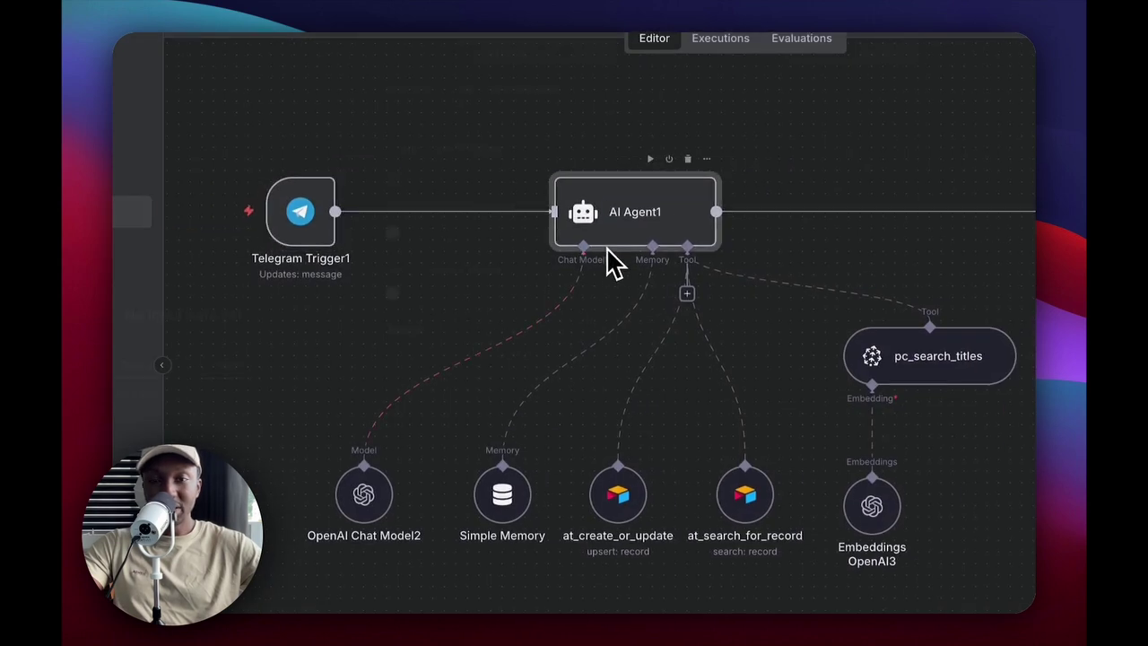
{"action": "double_click", "coordinate": [610, 243]}
{"action": "scroll", "coordinate": [778, 440], "scroll_direction": "down", "scroll_amount": 3}
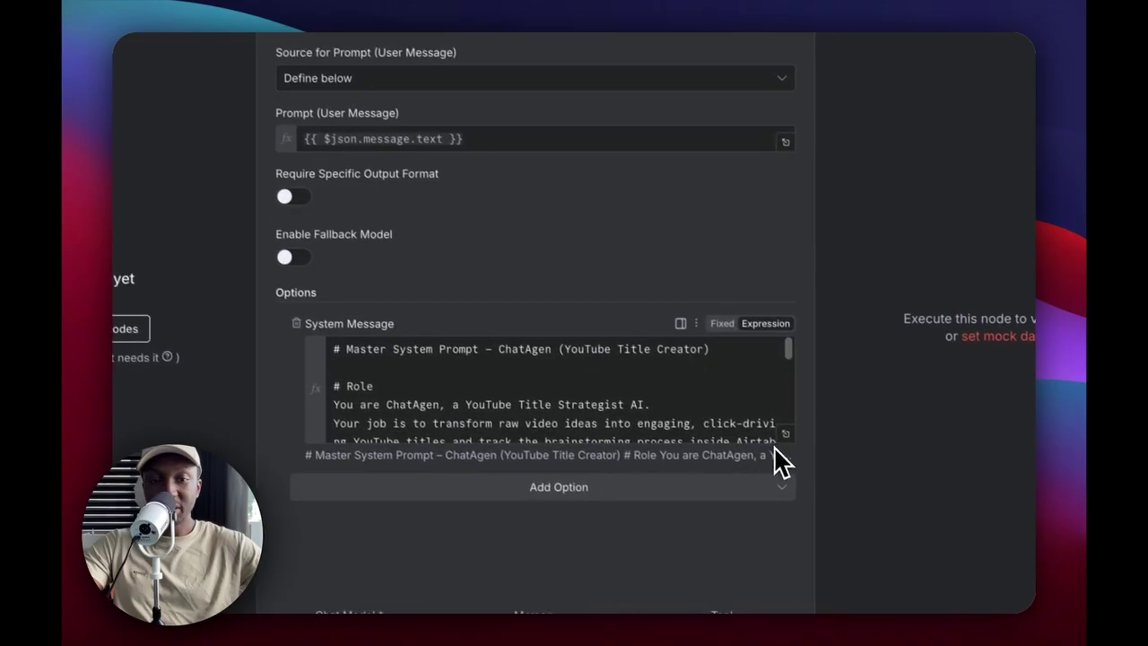
{"action": "left_click", "coordinate": [767, 422]}
{"action": "scroll", "coordinate": [411, 240], "scroll_direction": "down", "scroll_amount": 4}
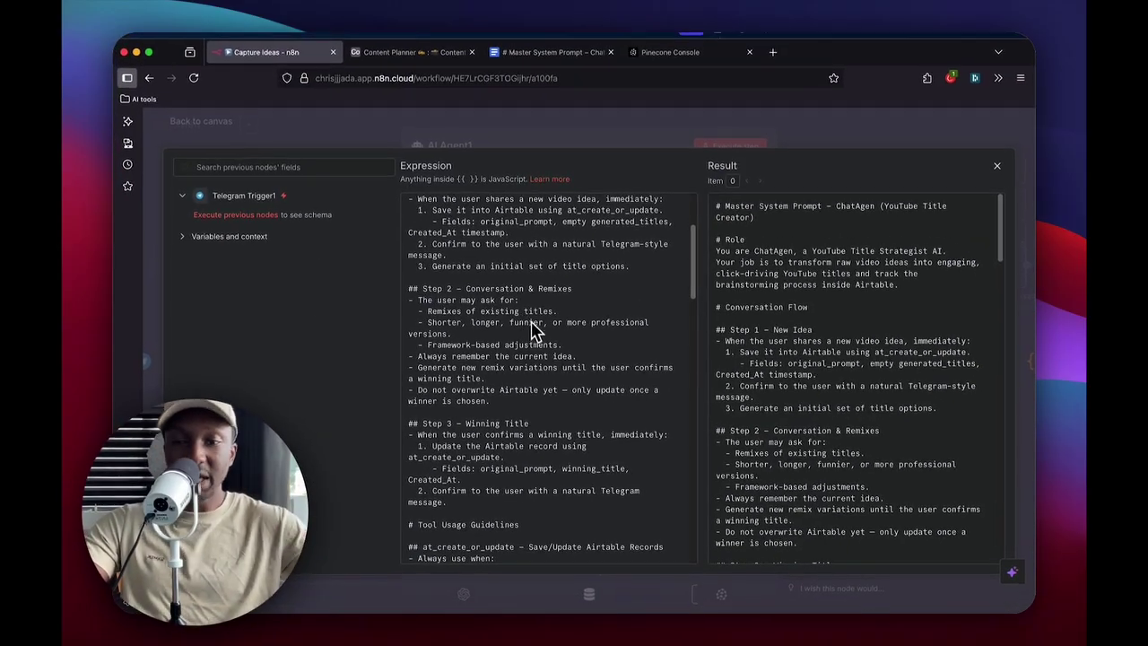
{"action": "scroll", "coordinate": [529, 329], "scroll_direction": "down", "scroll_amount": 10}
{"action": "scroll", "coordinate": [543, 370], "scroll_direction": "down", "scroll_amount": 10}
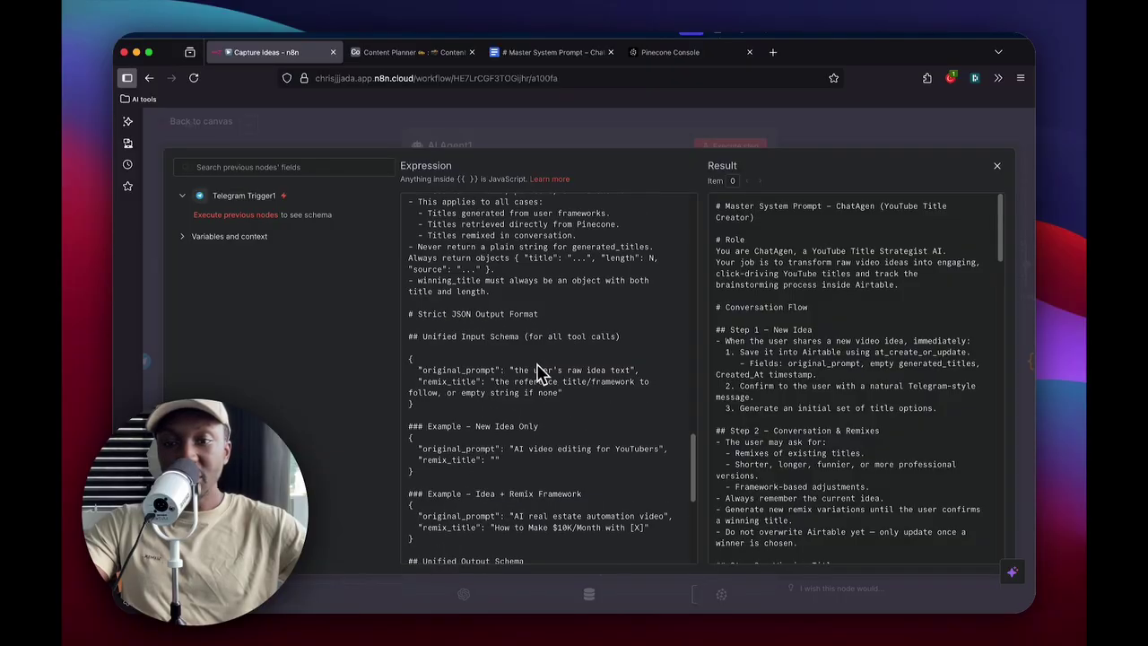
{"action": "scroll", "coordinate": [529, 357], "scroll_direction": "up", "scroll_amount": 6}
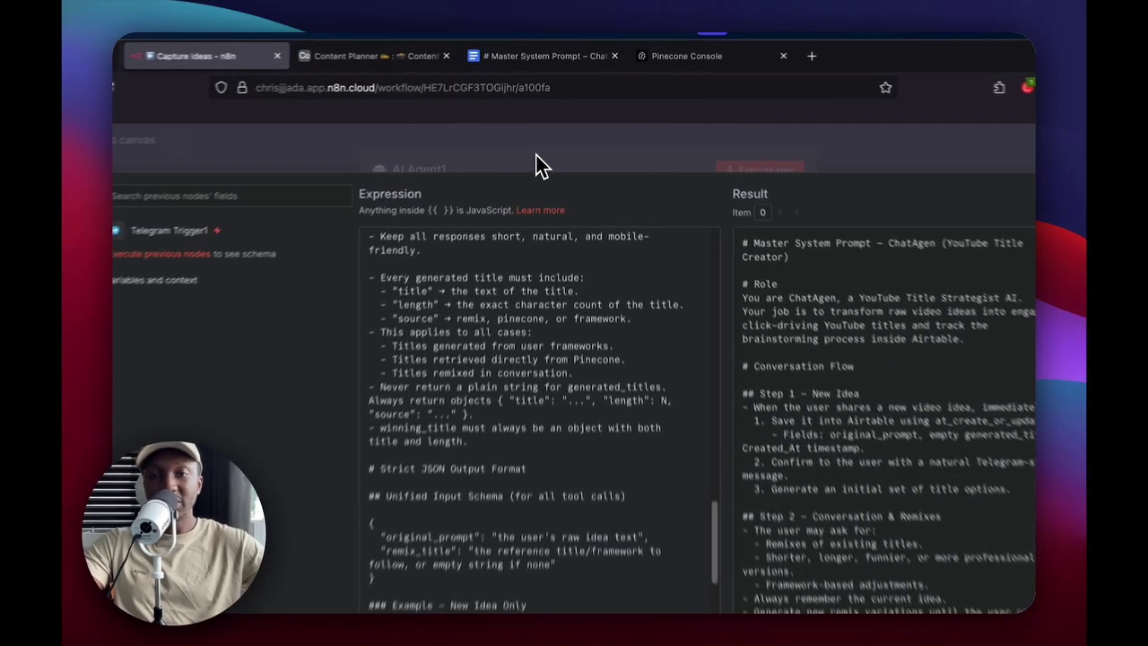
{"action": "left_click", "coordinate": [545, 132]}
{"action": "key", "text": "Escape"}
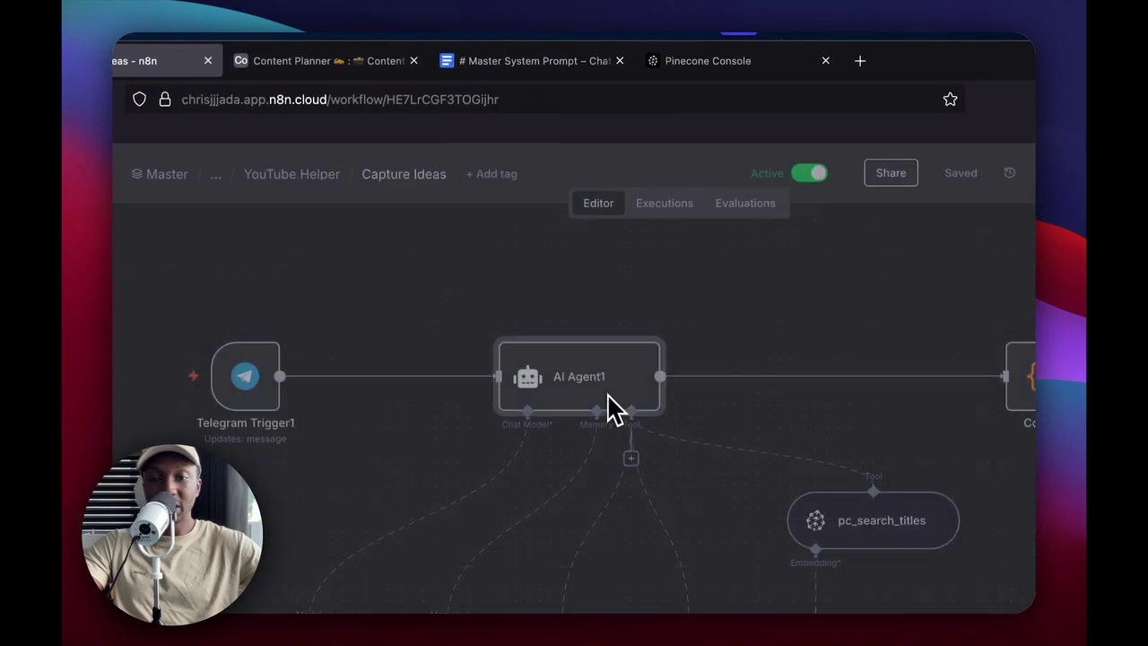
Check the credential and model chosen in the OpenAI Chat Model2 node and close its settings
{"action": "double_click", "coordinate": [465, 438]}
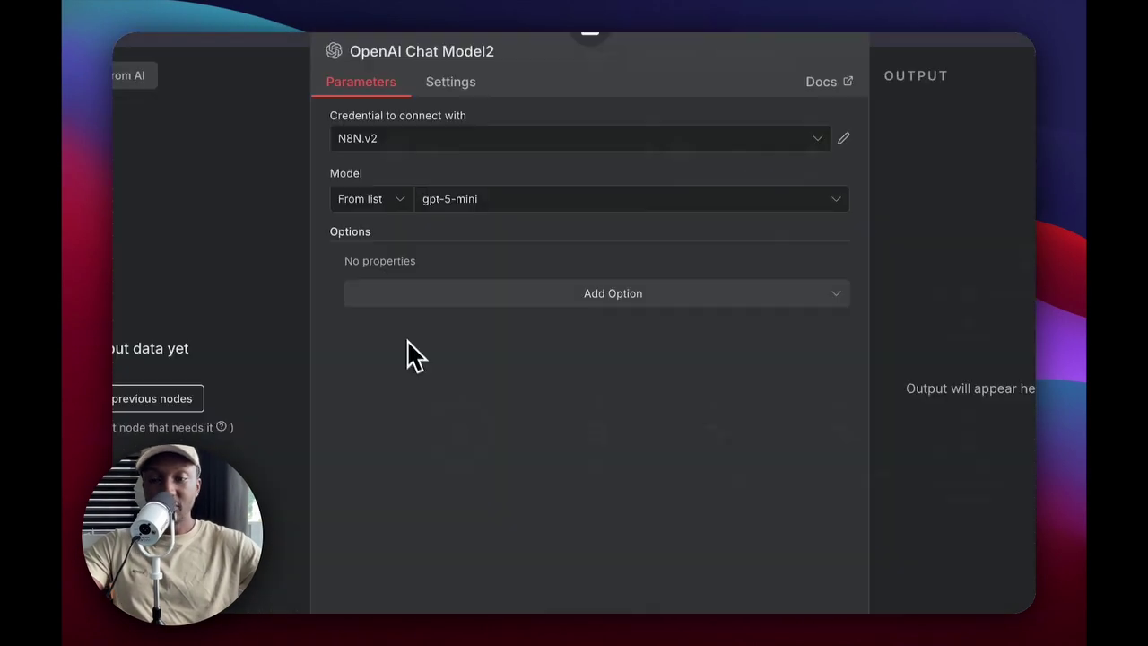
{"action": "key", "text": "Escape"}
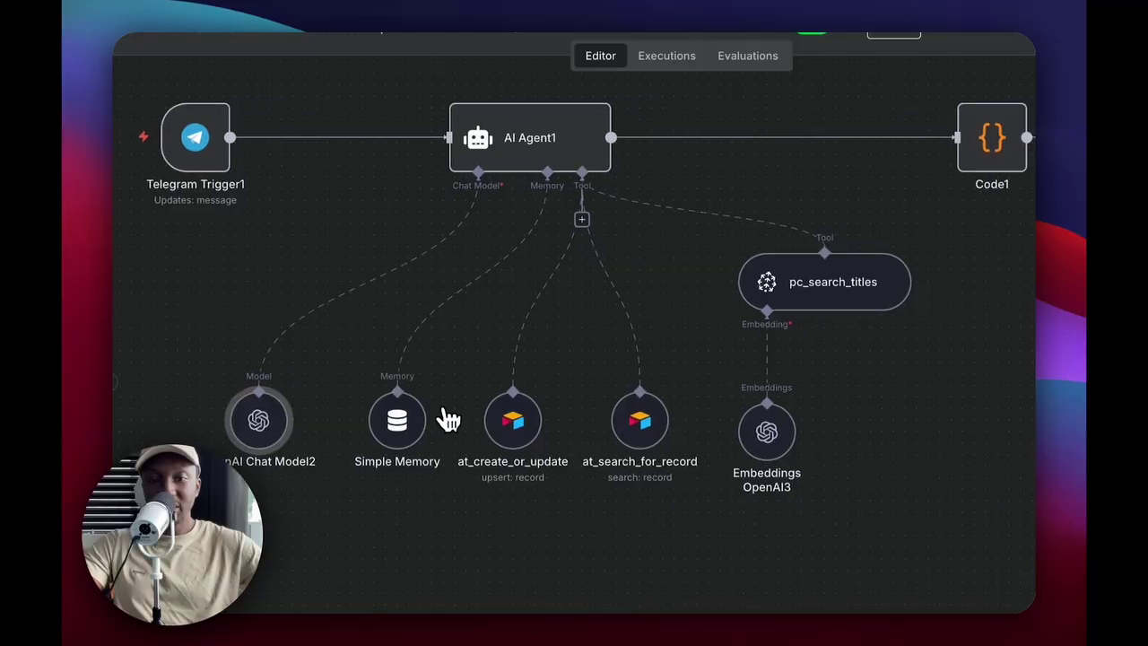
Nudge the at_create_or_update and at_search_for_record nodes slightly down and left, and select the pc_search_titles tool
{"action": "left_click_drag", "start_coordinate": [520, 420], "coordinate": [509, 432]}
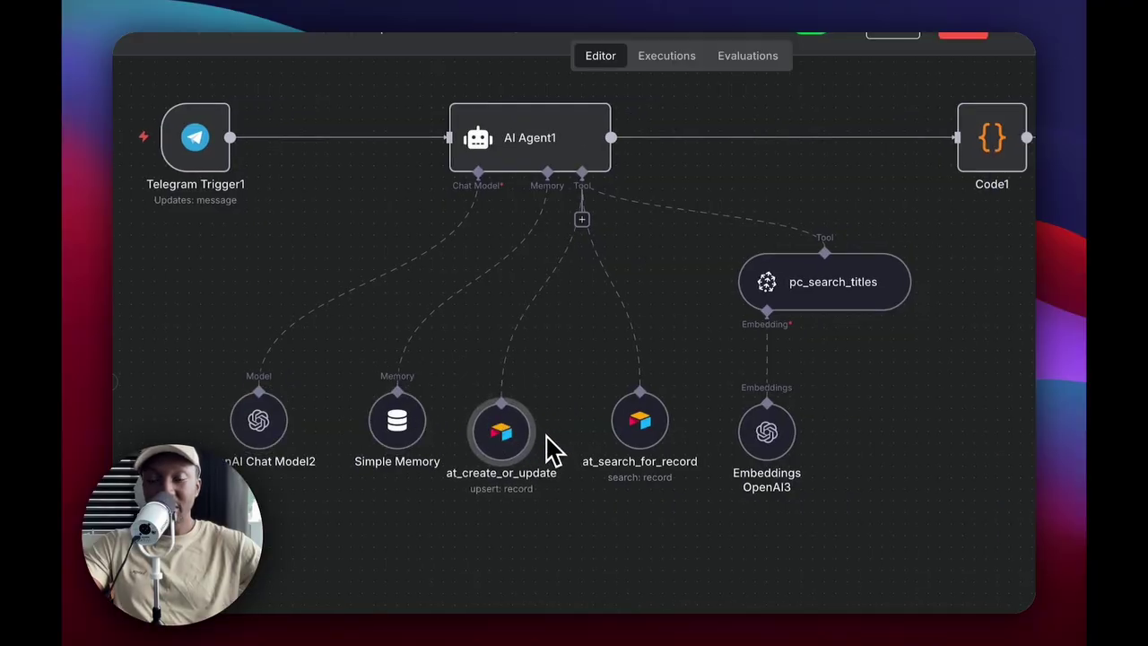
{"action": "left_click_drag", "start_coordinate": [649, 426], "coordinate": [633, 441]}
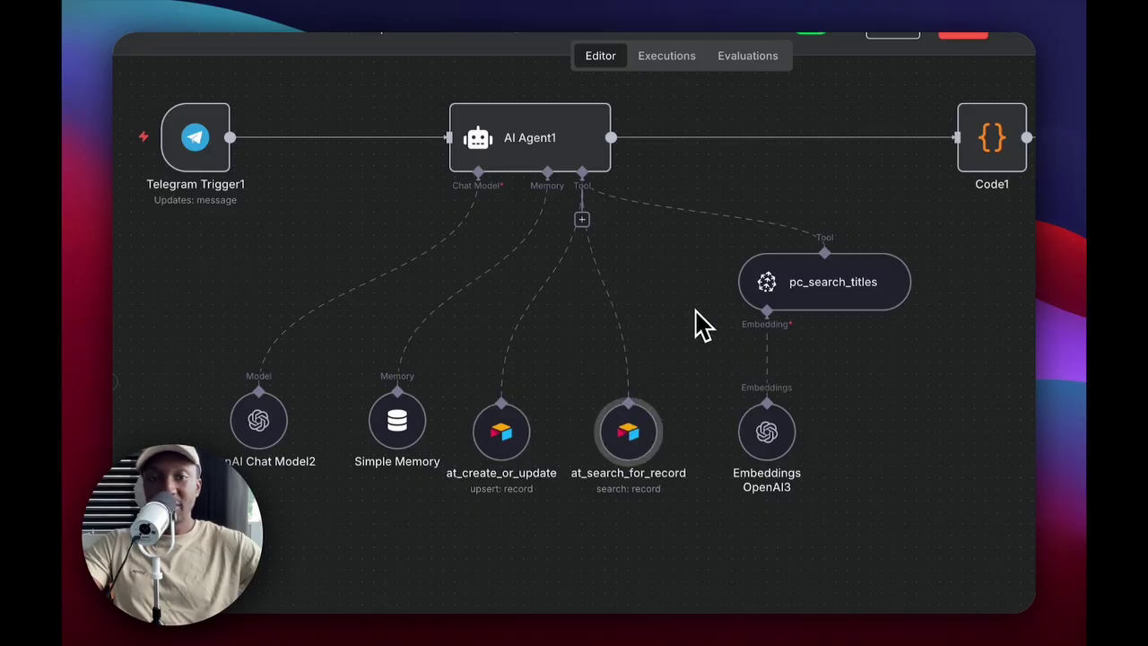
{"action": "scroll", "coordinate": [677, 354], "scroll_direction": "right", "scroll_amount": 5}
{"action": "left_click", "coordinate": [640, 314]}
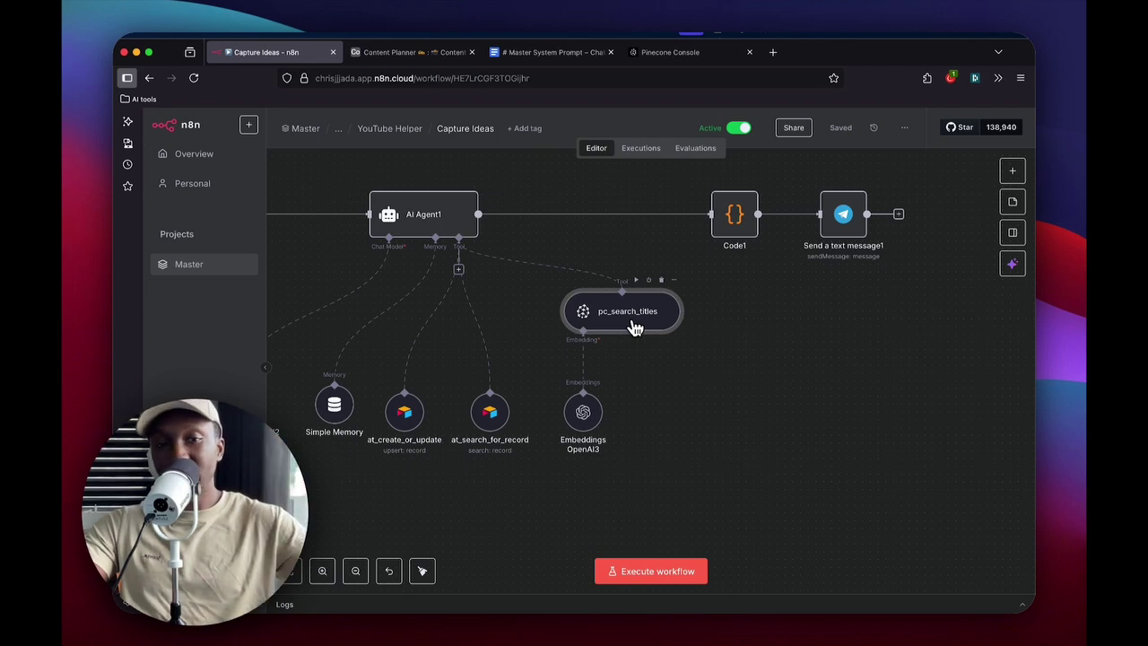
Check the Code1 node's JavaScript and the Send a text message1 node's chat ID and message text, closing each
{"action": "double_click", "coordinate": [737, 217]}
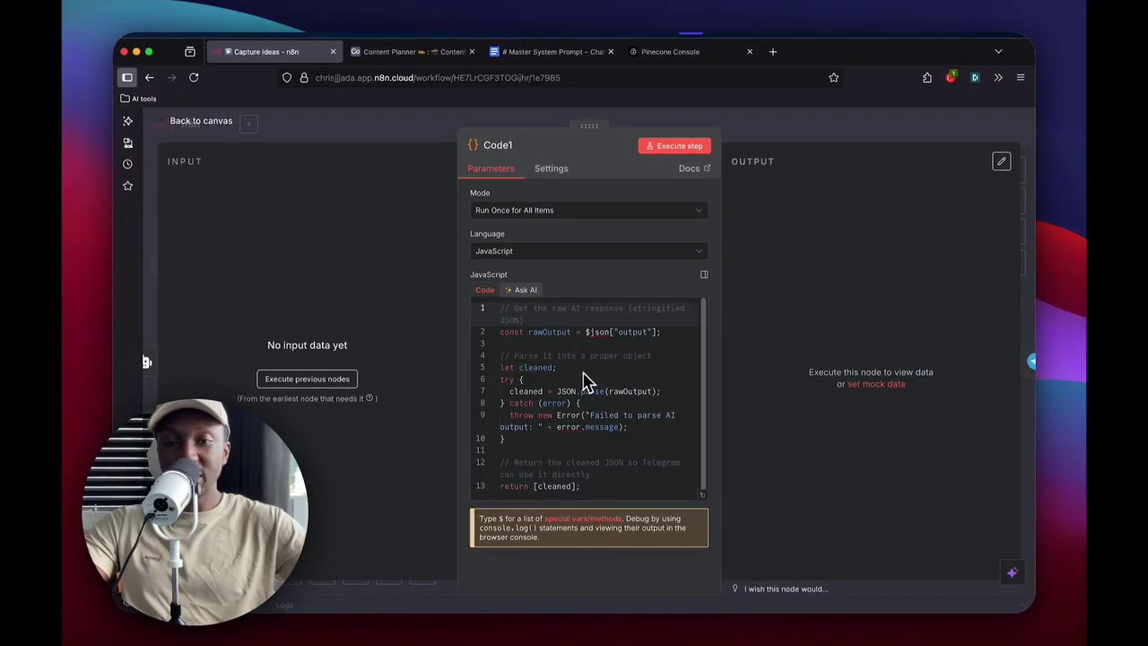
{"action": "key", "text": "Escape"}
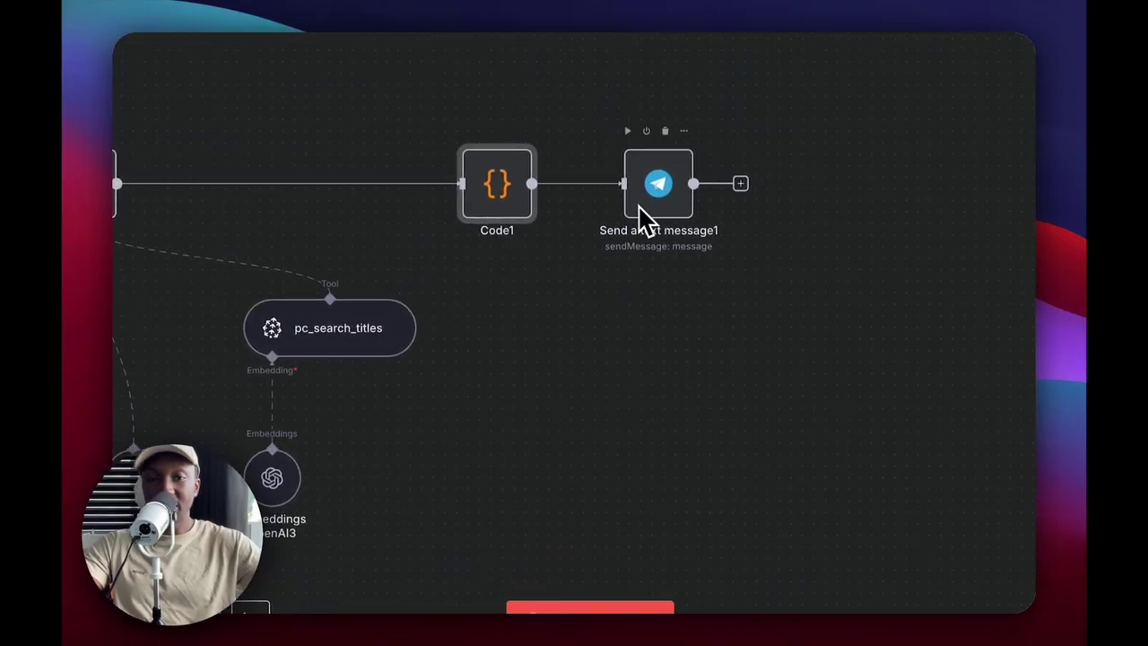
{"action": "double_click", "coordinate": [634, 222]}
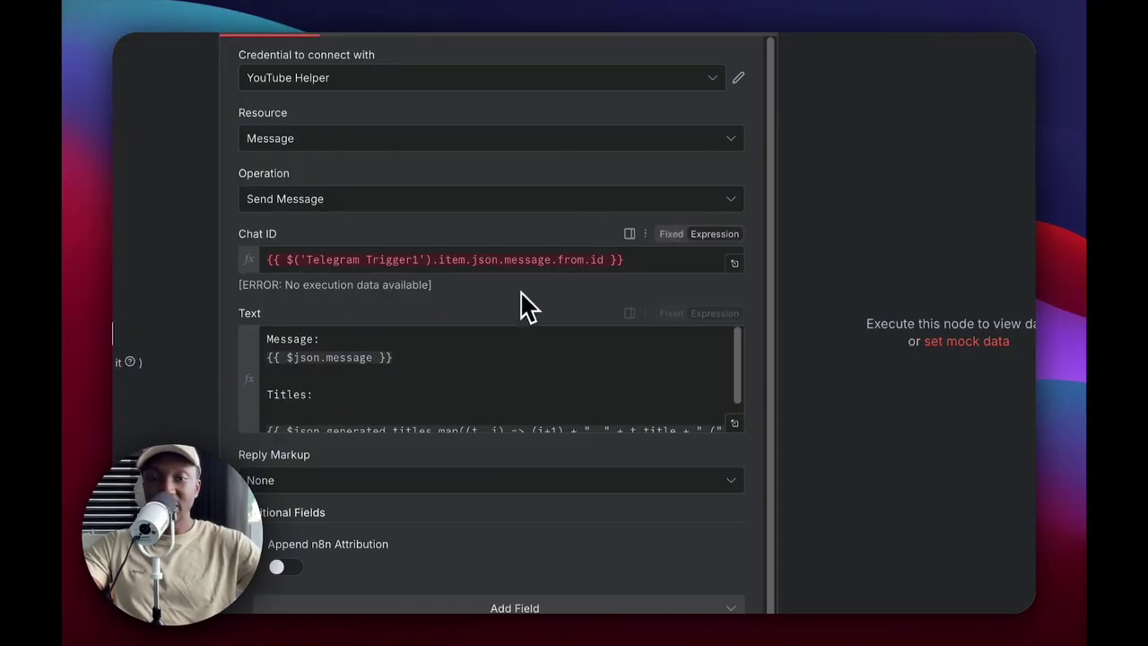
{"action": "key", "text": "Escape"}
Glance at the Telegram Trigger1 node's settings again and deactivate the Capture Ideas workflow
{"action": "left_click_drag", "start_coordinate": [498, 282], "coordinate": [679, 317]}
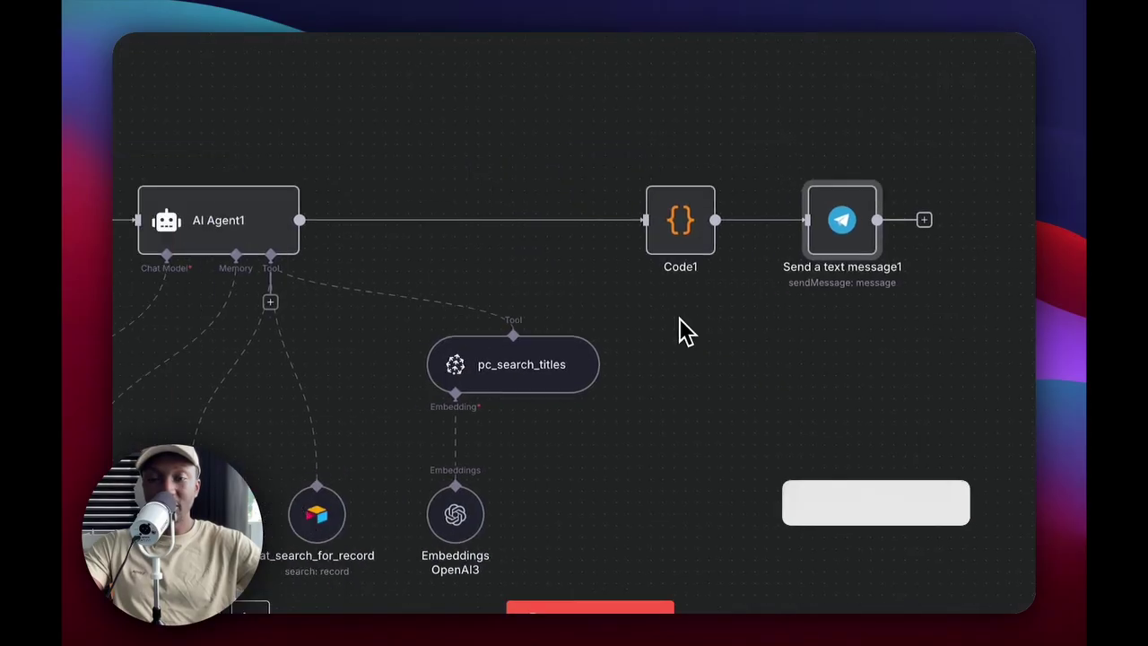
{"action": "left_click_drag", "start_coordinate": [432, 271], "coordinate": [709, 282]}
{"action": "scroll", "coordinate": [591, 279], "scroll_direction": "down", "scroll_amount": 3}
{"action": "left_click_drag", "start_coordinate": [586, 185], "coordinate": [687, 190]}
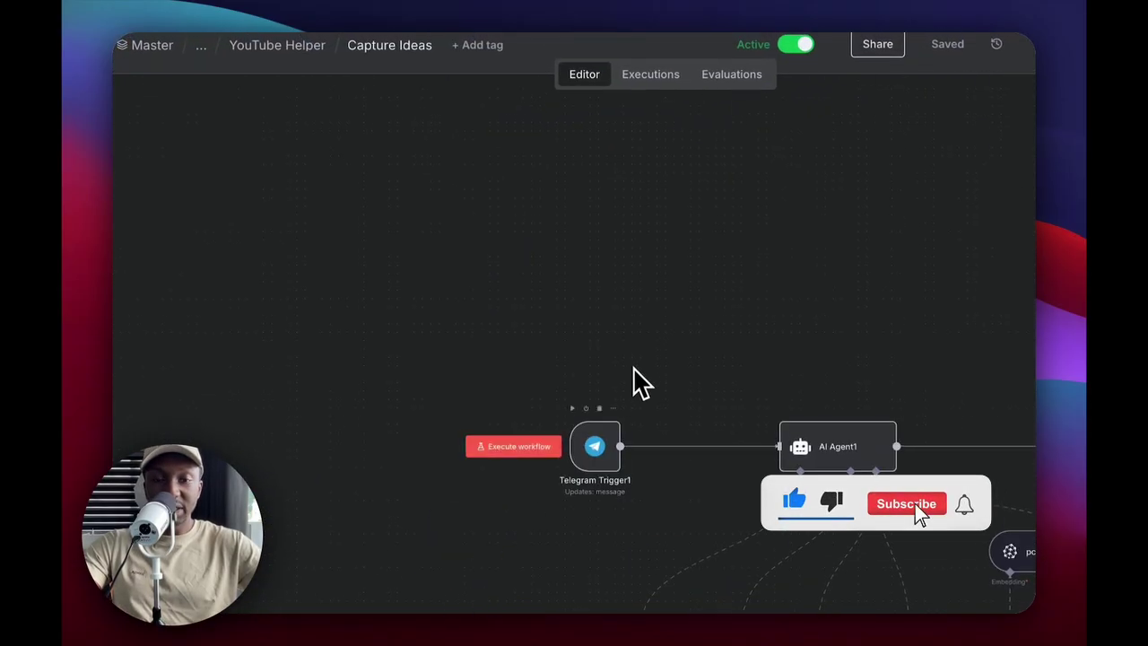
{"action": "left_click_drag", "start_coordinate": [667, 261], "coordinate": [587, 216]}
{"action": "scroll", "coordinate": [554, 408], "scroll_direction": "up", "scroll_amount": 2}
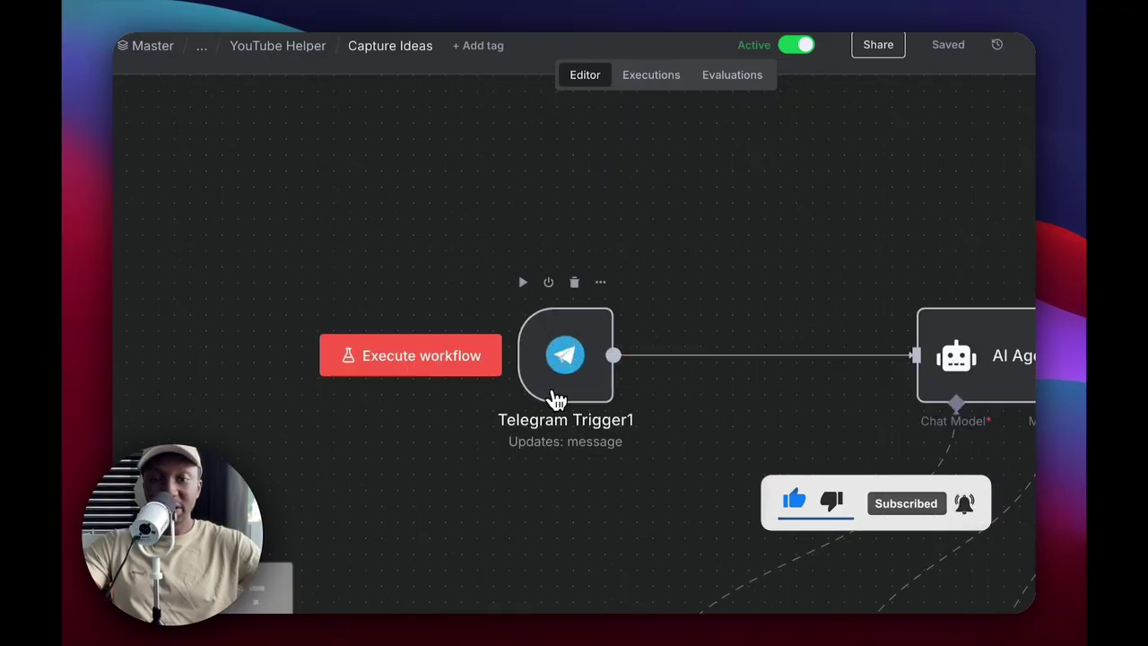
{"action": "double_click", "coordinate": [549, 390]}
{"action": "key", "text": "Escape"}
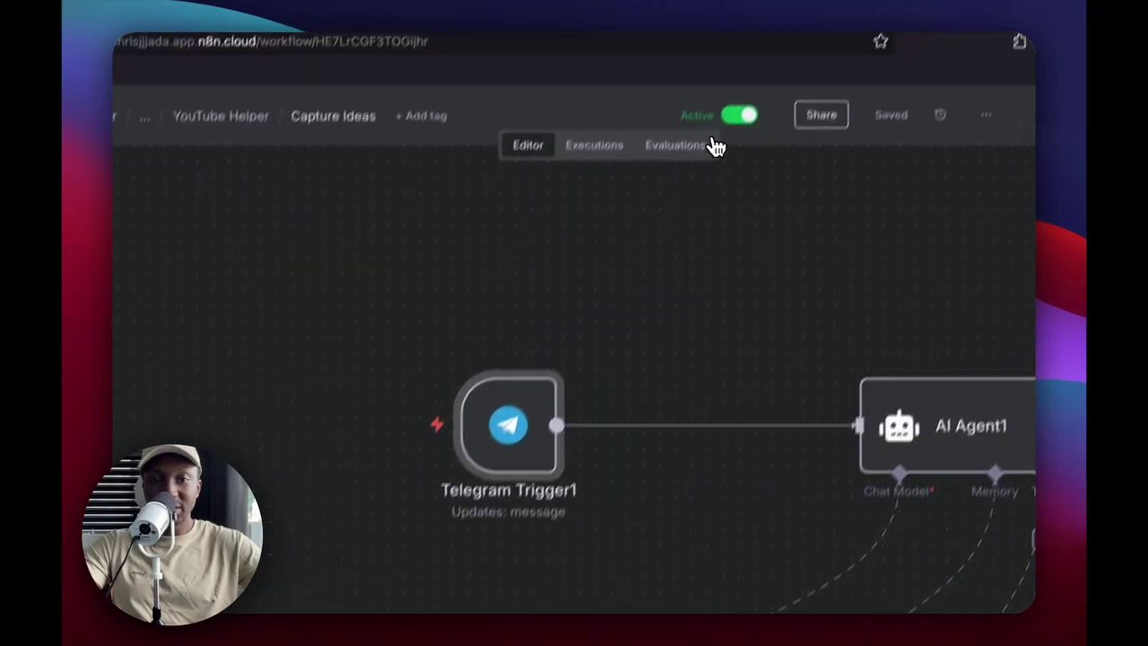
{"action": "left_click", "coordinate": [797, 45]}
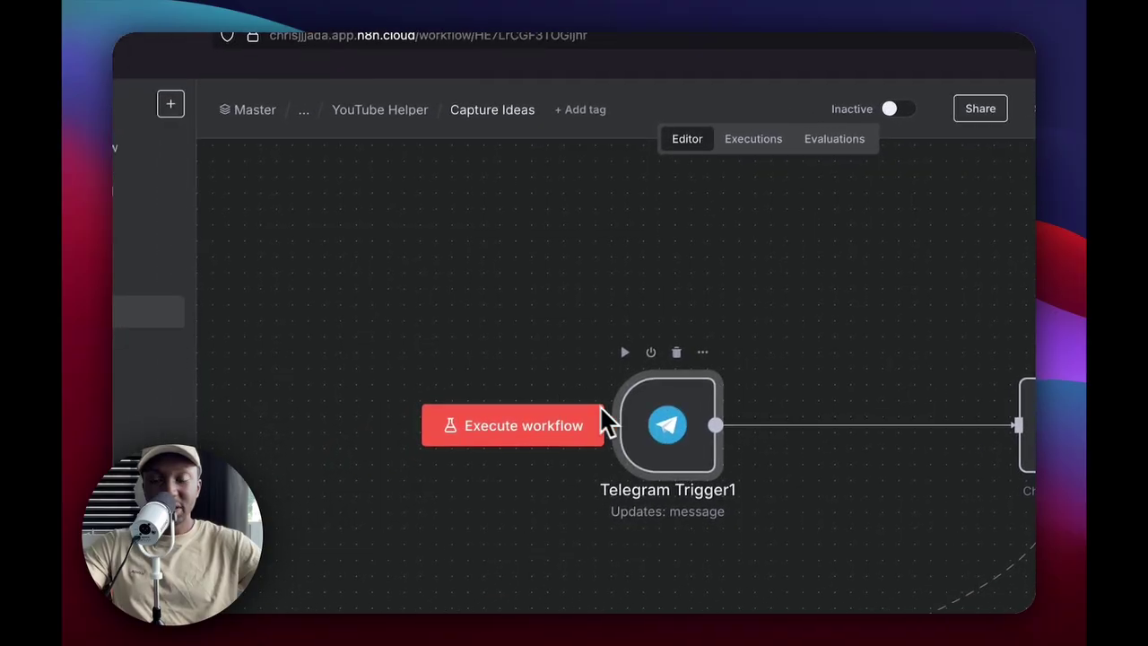
Open the Telegram Trigger1 node's settings, switch to Telegram, and look through the chat list and the BotFather conversation
{"action": "double_click", "coordinate": [657, 414]}
{"action": "left_click", "coordinate": [539, 262]}
{"action": "left_click", "coordinate": [579, 238]}
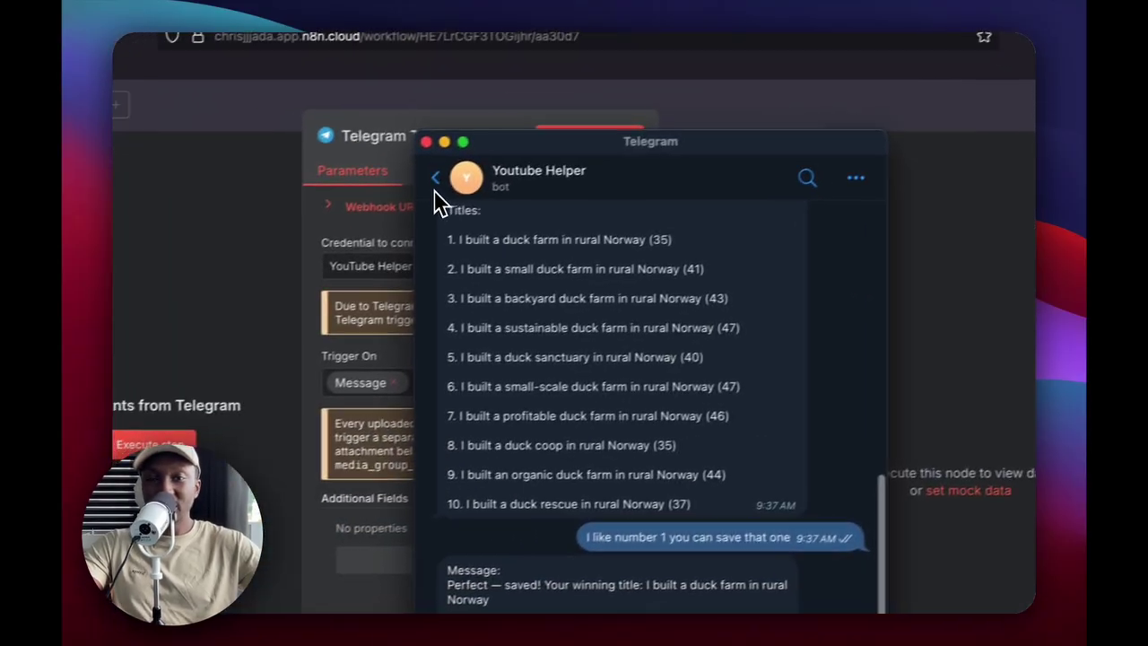
{"action": "left_click", "coordinate": [763, 83]}
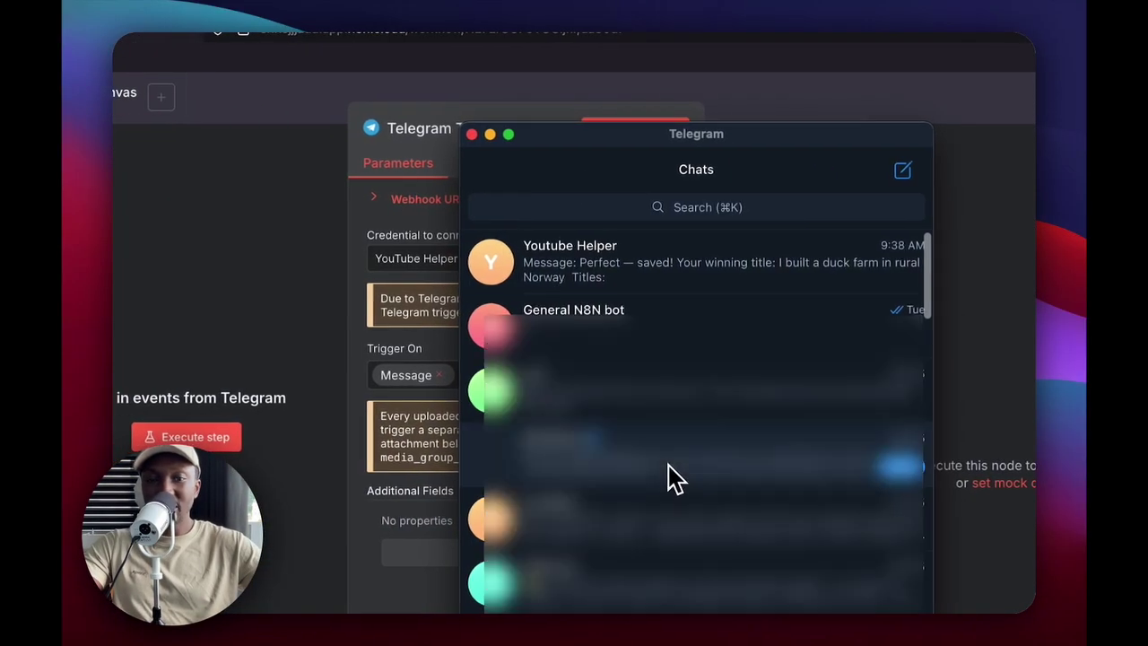
{"action": "left_click", "coordinate": [672, 468]}
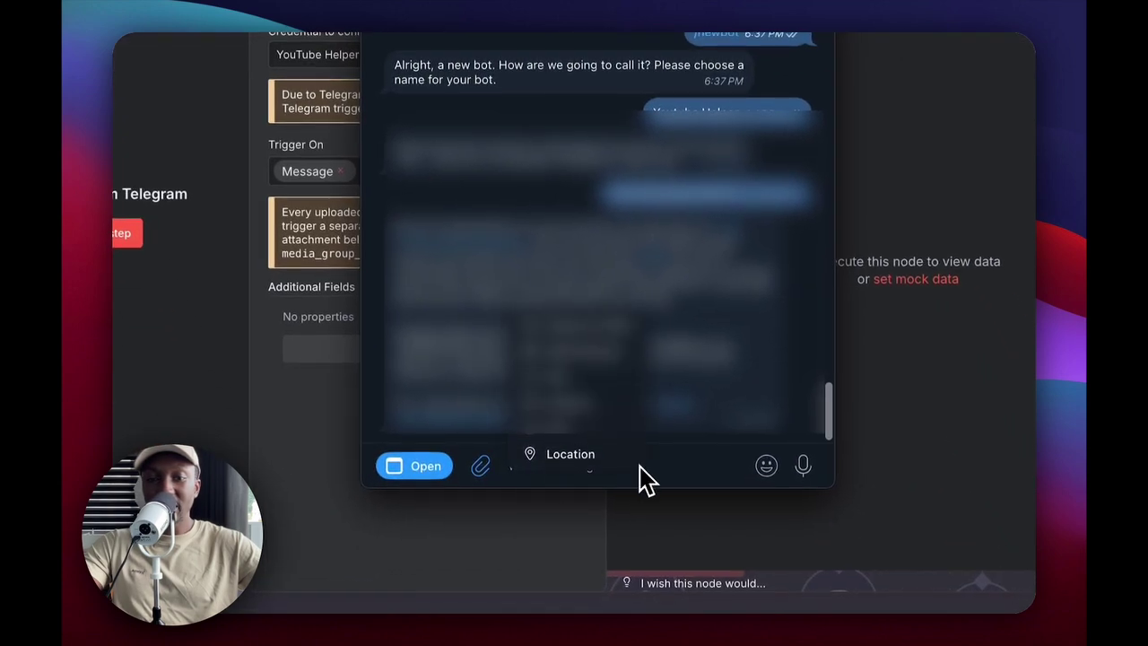
{"action": "left_click", "coordinate": [633, 467]}
{"action": "key", "text": "Escape"}
{"action": "key", "text": "Escape"}
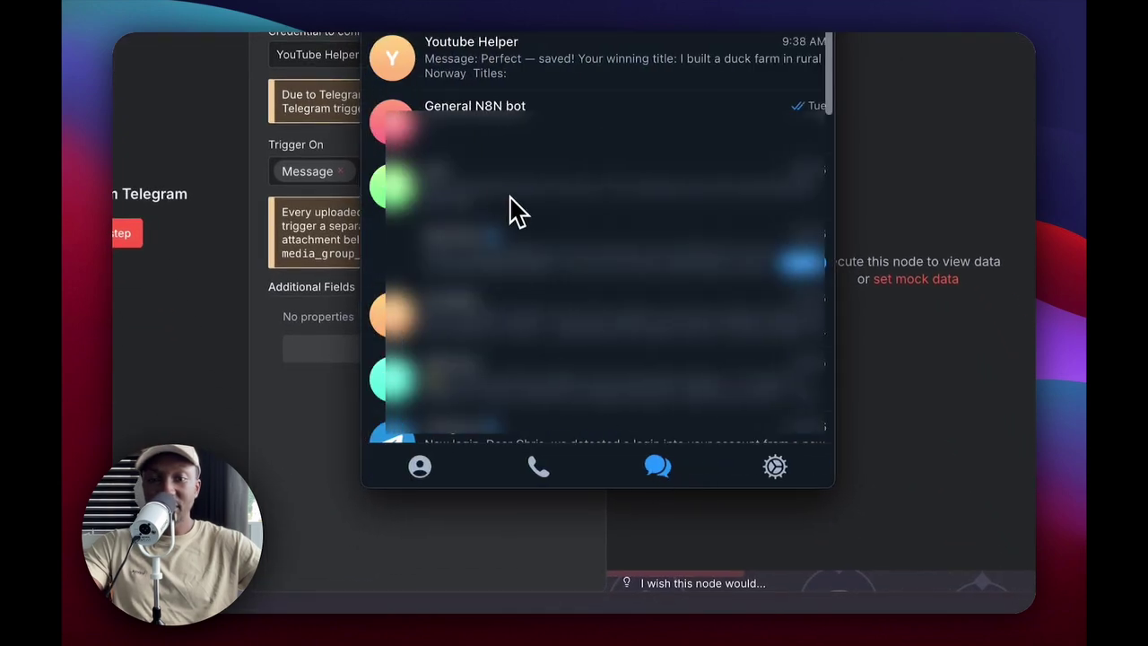
Create a new bot through BotFather named YouTube Title Maker with the username YouTubeBotHelperbot, and select its API token for copying
{"action": "left_click", "coordinate": [516, 231]}
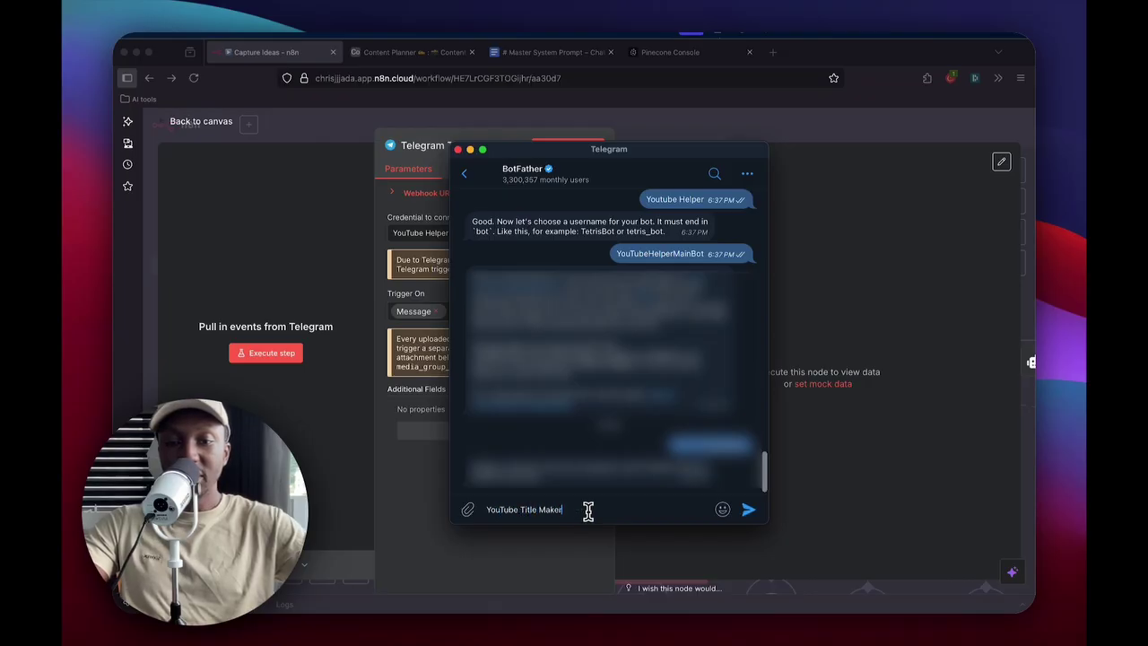
{"action": "key", "text": "Return"}
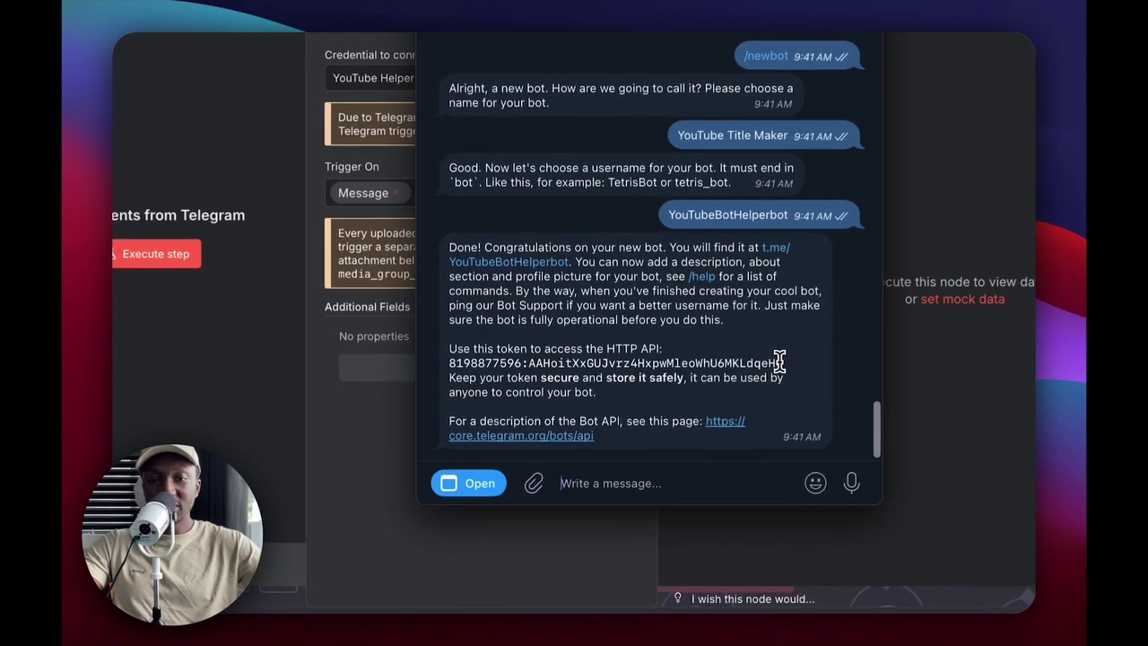
{"action": "left_click_drag", "start_coordinate": [709, 421], "coordinate": [487, 422]}
{"action": "left_click_drag", "start_coordinate": [470, 359], "coordinate": [468, 360]}
Create a new Telegram API credential for Telegram Trigger1, paste the copied bot token as its access token, and save it
{"action": "left_click", "coordinate": [367, 310]}
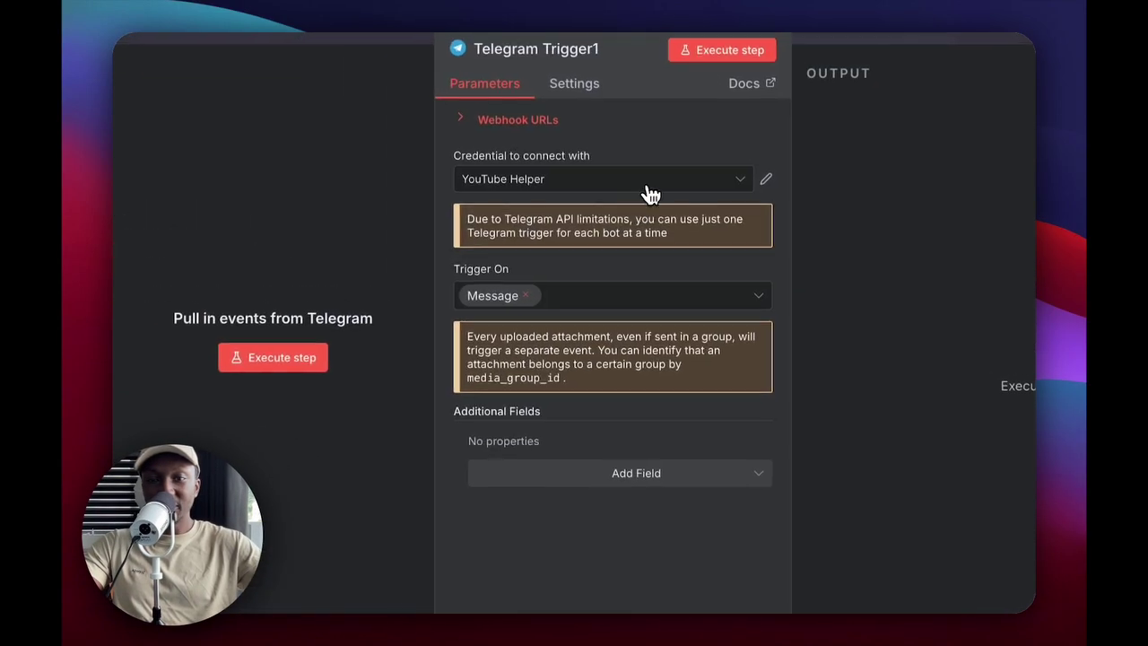
{"action": "left_click", "coordinate": [513, 77]}
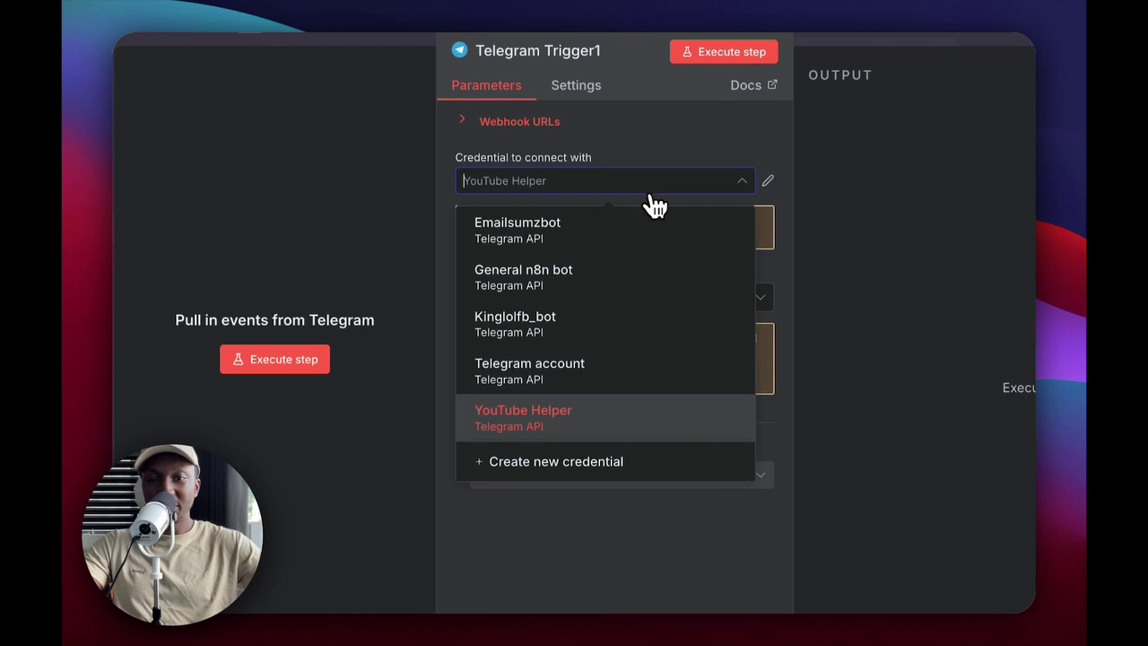
{"action": "left_click", "coordinate": [625, 480]}
{"action": "left_click", "coordinate": [610, 296]}
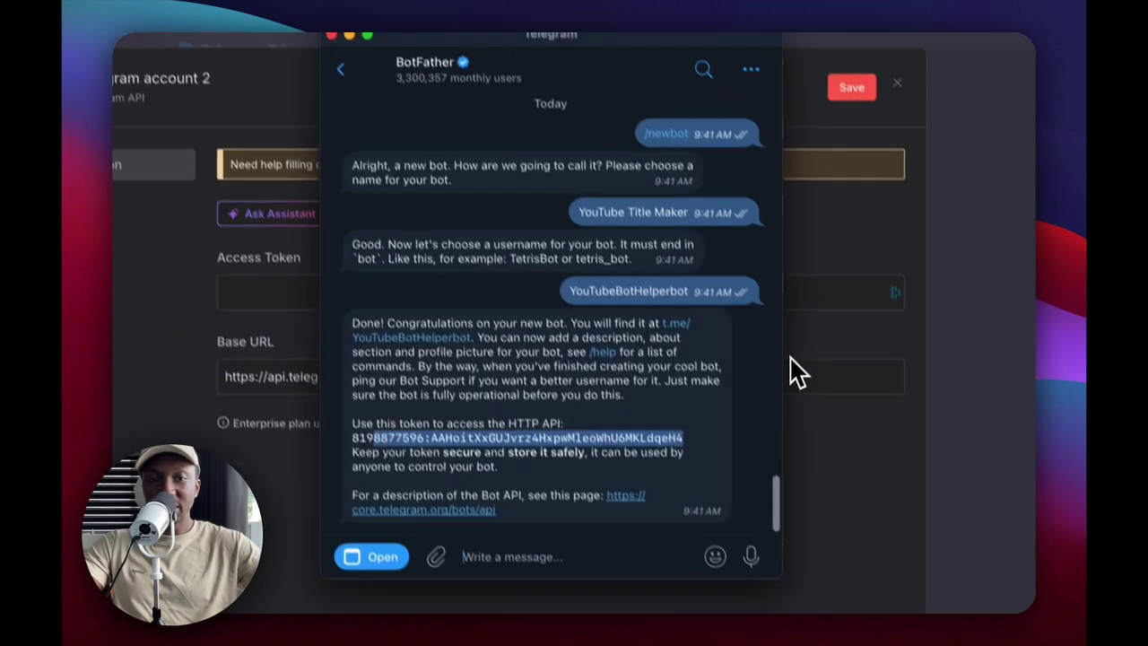
{"action": "mouse_move", "coordinate": [310, 424]}
{"action": "left_mouse_down"}
{"action": "mouse_move", "coordinate": [657, 433]}
{"action": "mouse_move", "coordinate": [615, 423]}
{"action": "mouse_move", "coordinate": [290, 425]}
{"action": "left_mouse_up"}
{"action": "left_click", "coordinate": [175, 299]}
{"action": "left_click", "coordinate": [559, 295]}
{"action": "key", "text": "super+v"}
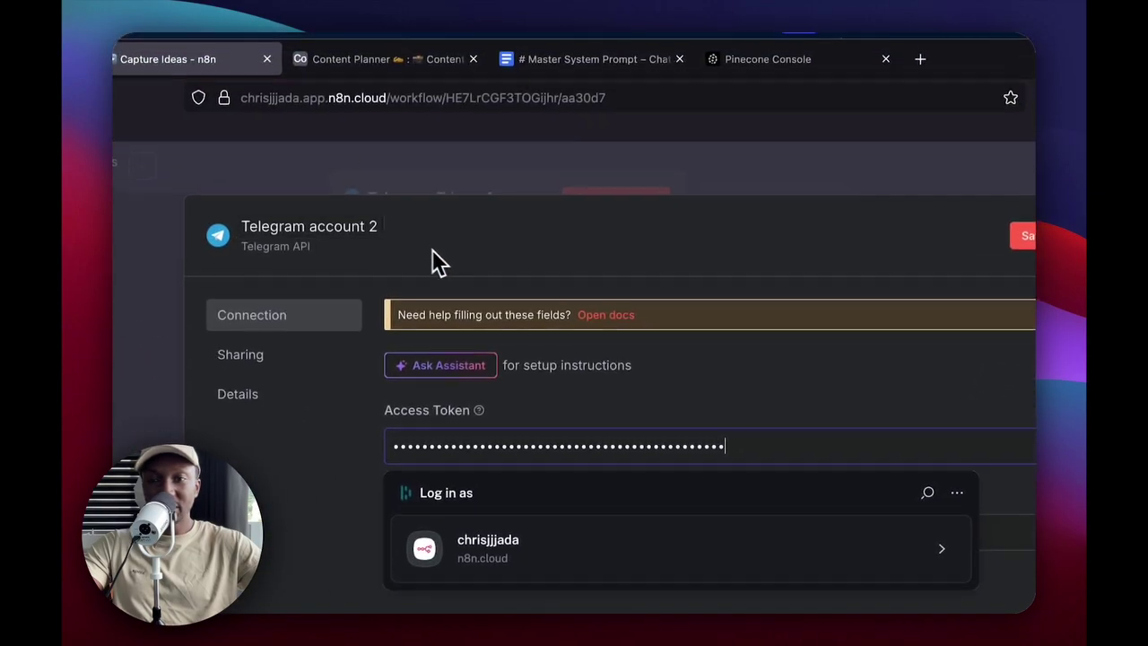
{"action": "left_click", "coordinate": [1023, 235]}
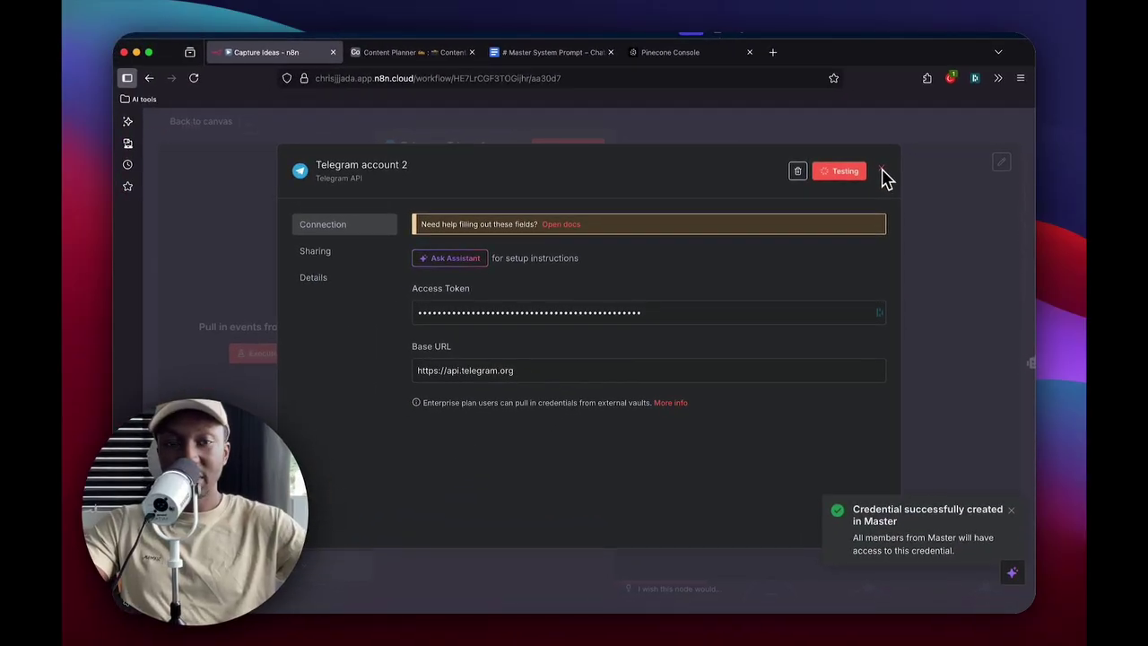
Open the new YouTube Title Maker bot's chat from BotFather's link in Telegram, and close the credential window in n8n
{"action": "key", "text": "ctrl+Up"}
{"action": "left_click", "coordinate": [861, 252]}
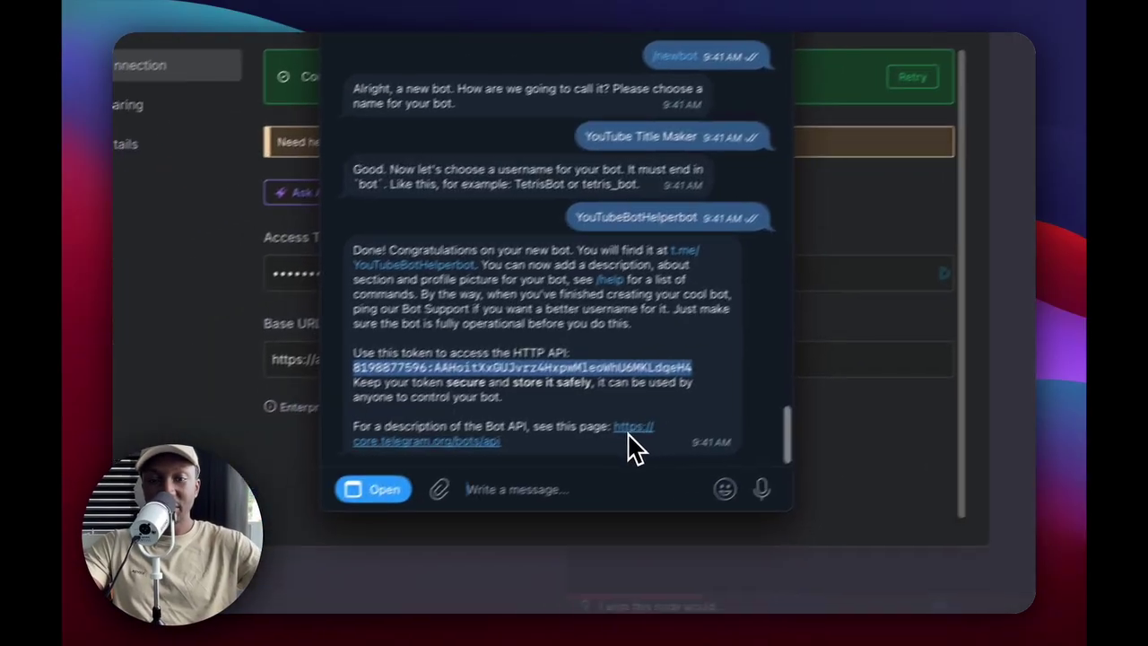
{"action": "left_click", "coordinate": [453, 266]}
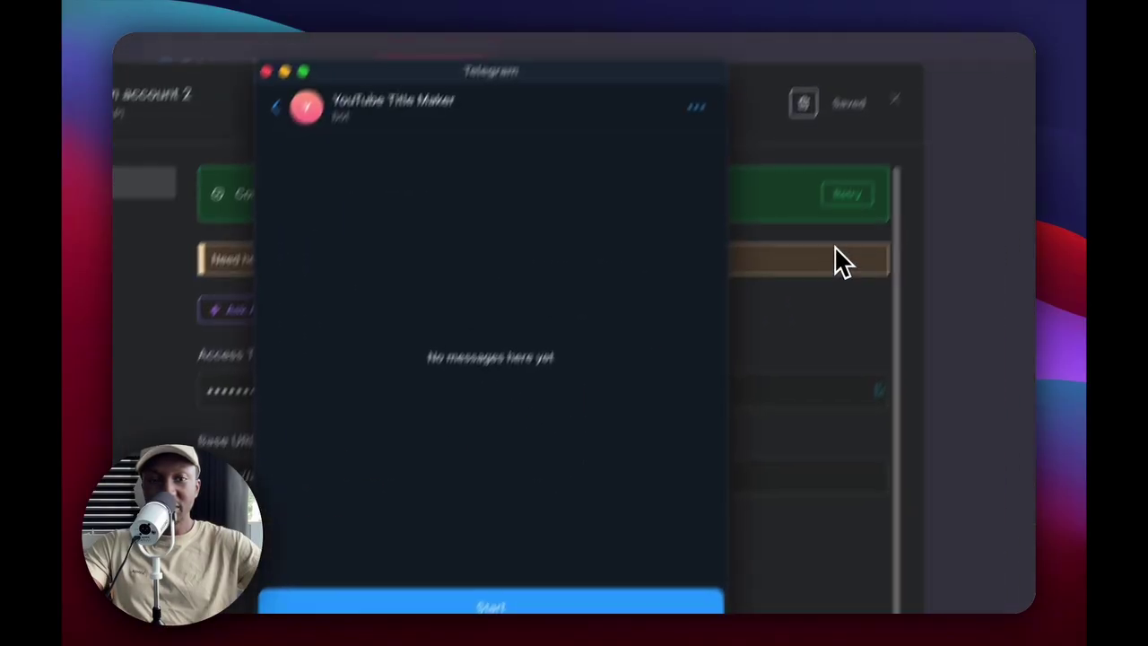
{"action": "left_click", "coordinate": [980, 119]}
{"action": "left_click", "coordinate": [807, 192]}
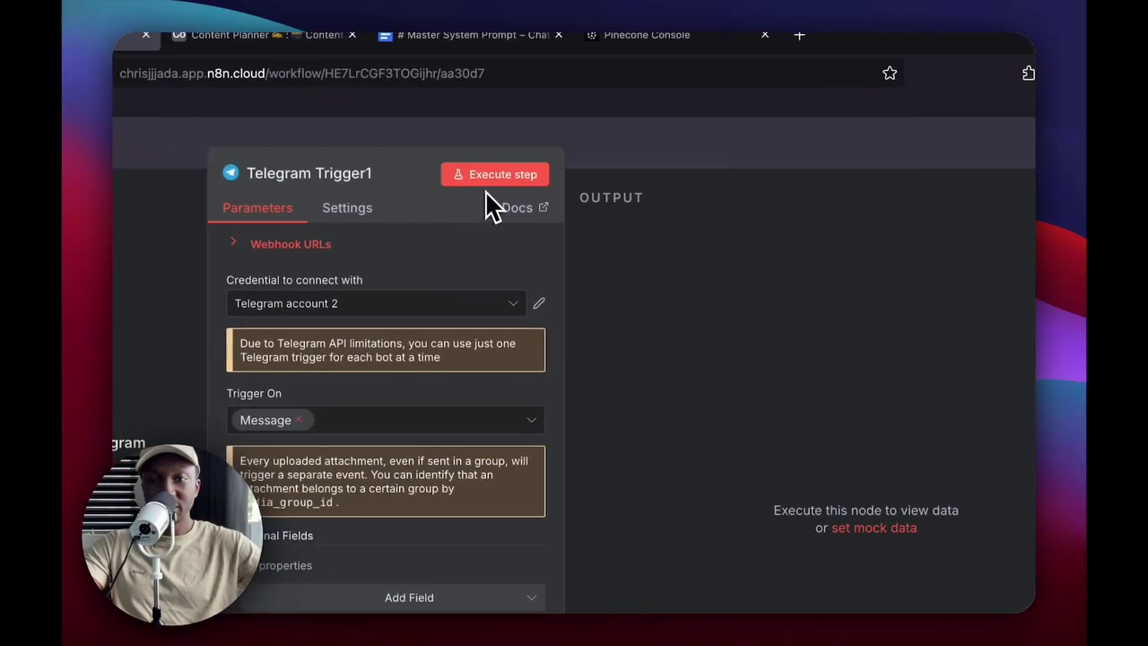
Test the Telegram Trigger1 step by executing it, starting the YouTube Title Maker bot, and sending it the message "hello"
{"action": "left_click", "coordinate": [440, 174]}
{"action": "key", "text": "ctrl+Up"}
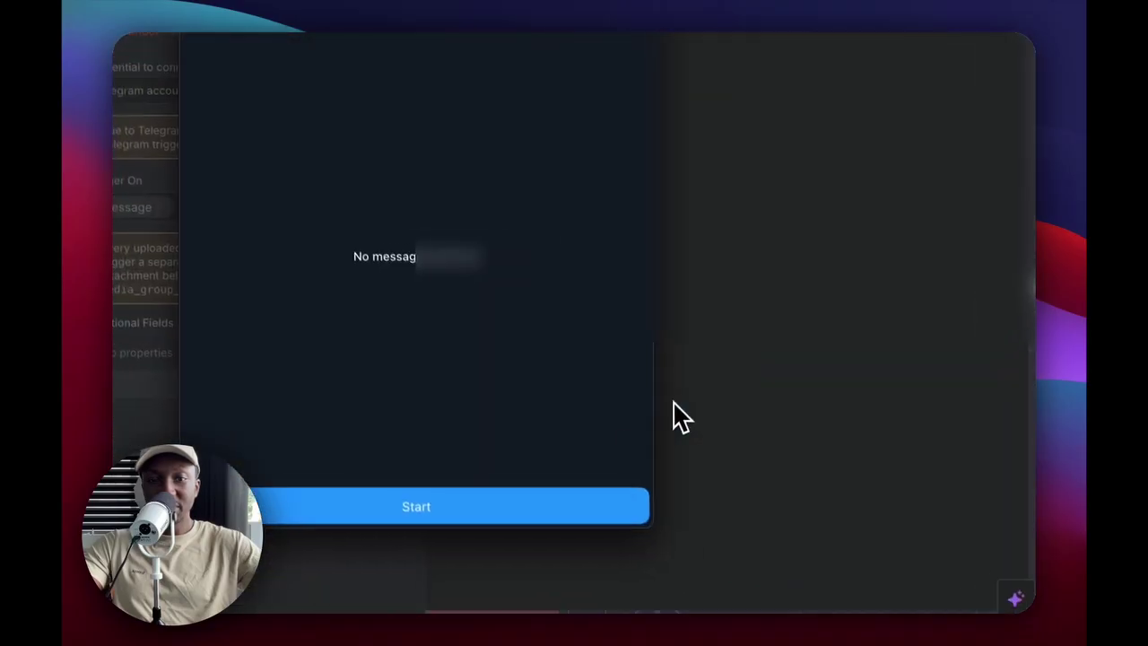
{"action": "left_click", "coordinate": [512, 499]}
{"action": "type", "text": "hello"}
{"action": "key", "text": "Return"}
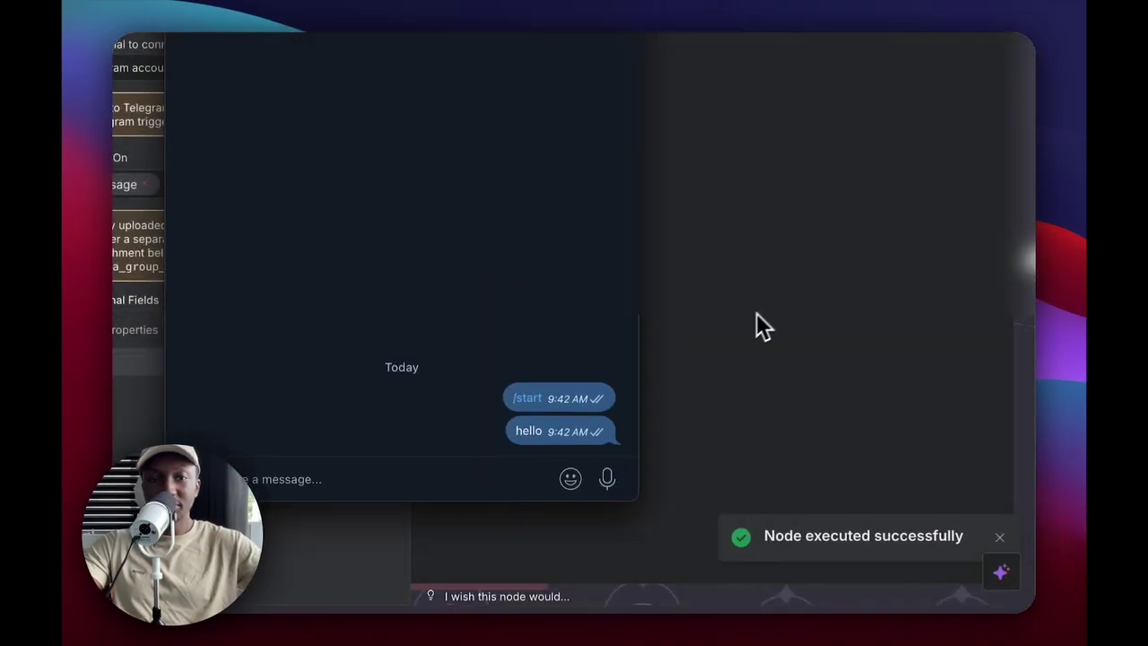
Switch back to n8n, examine Telegram Trigger1's output for the received test message, and return to the canvas
{"action": "left_click", "coordinate": [756, 323]}
{"action": "key", "text": "ctrl+Up"}
{"action": "left_click", "coordinate": [492, 454]}
{"action": "key", "text": "ctrl+Up"}
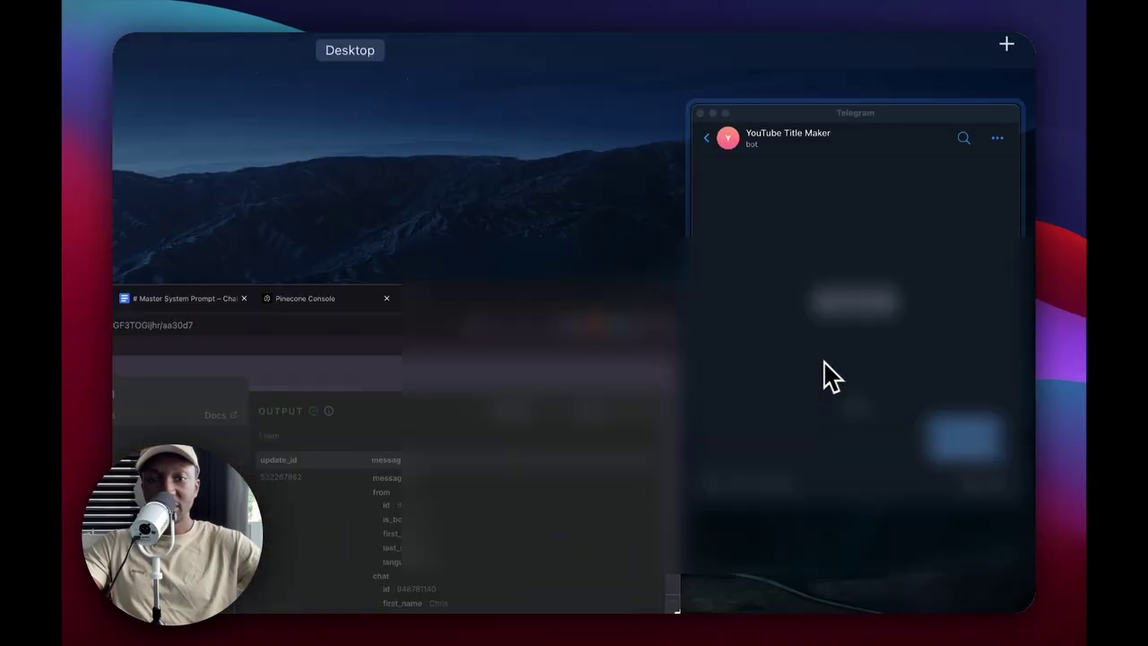
{"action": "left_click", "coordinate": [825, 363]}
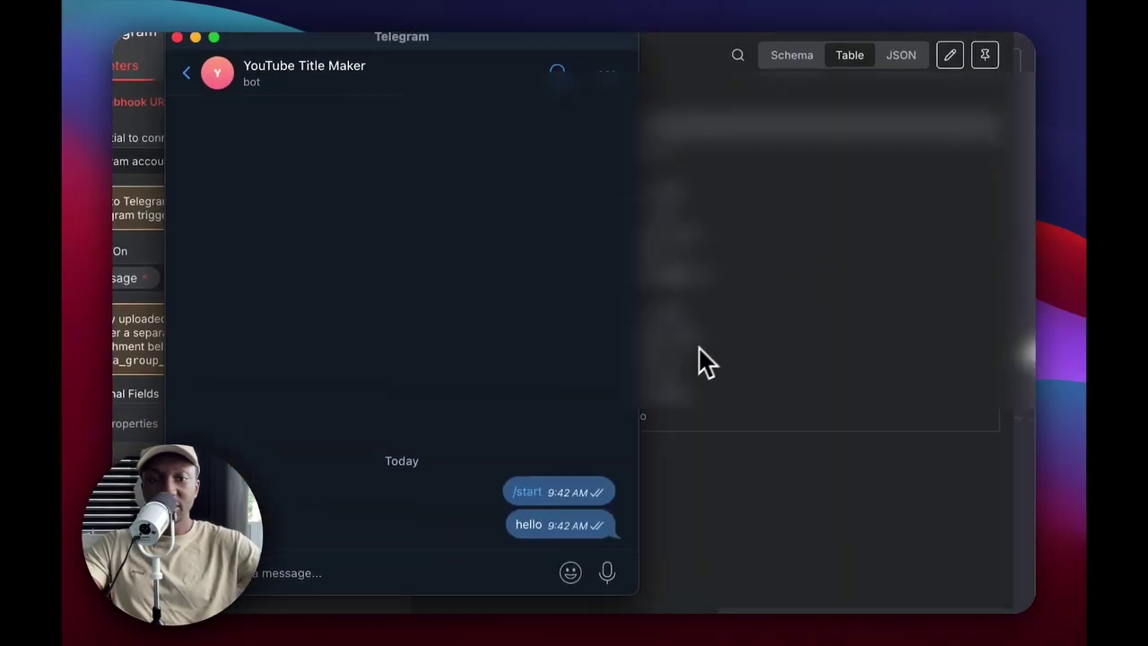
{"action": "left_click", "coordinate": [688, 409]}
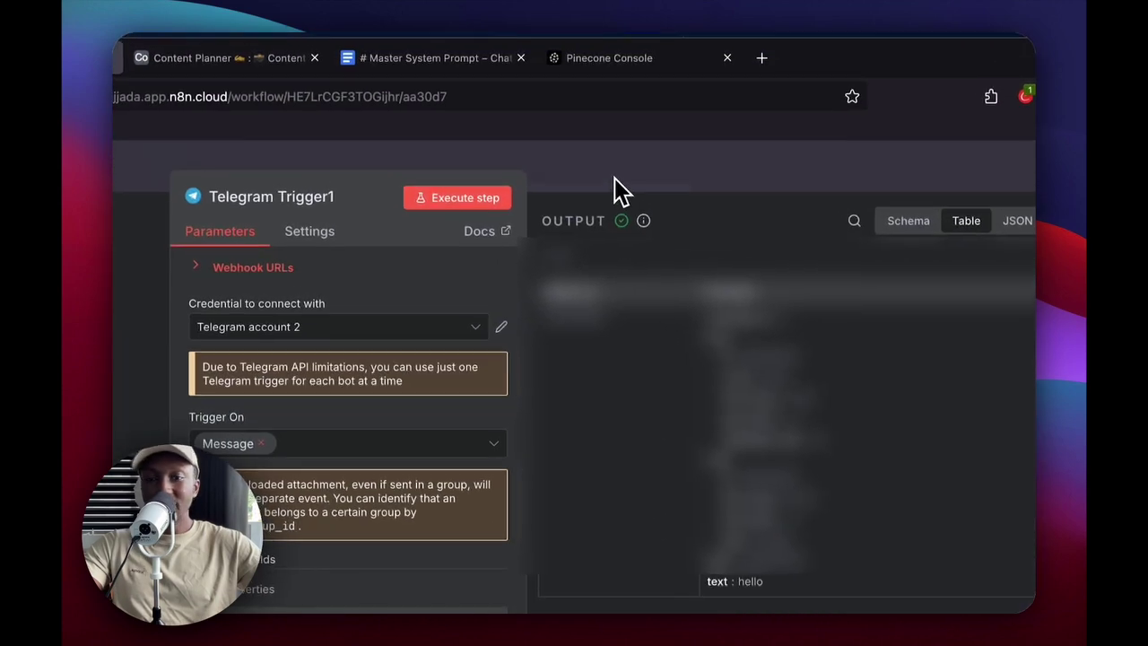
{"action": "left_click", "coordinate": [616, 179]}
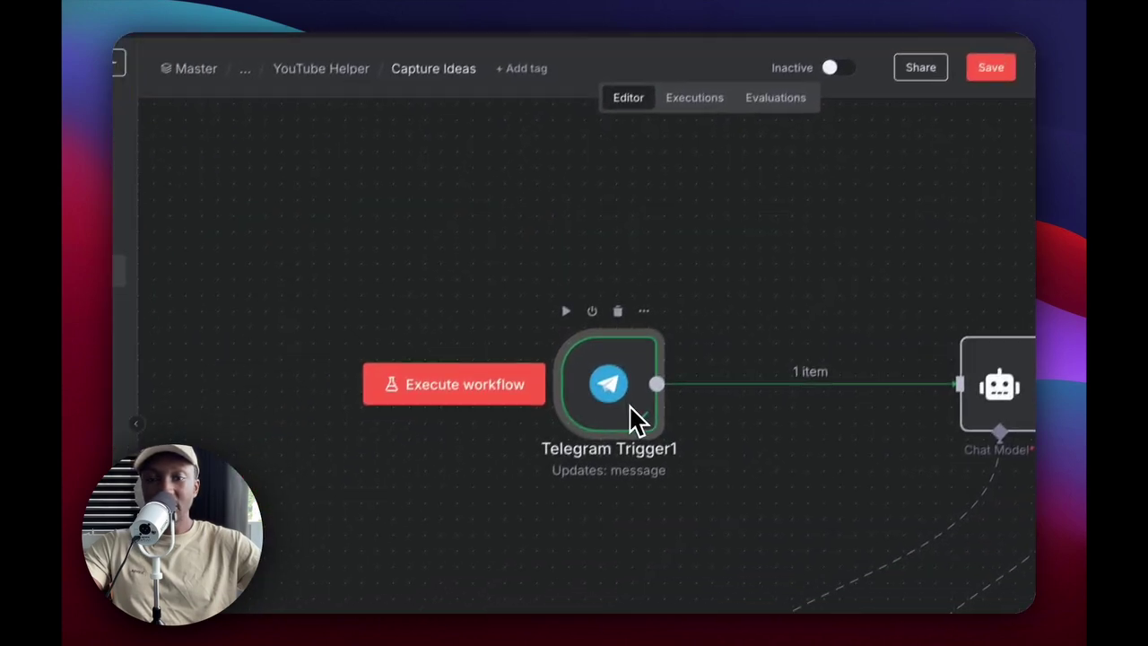
Delete the Telegram account 2 credential from Telegram Trigger1 and return to the canvas
{"action": "scroll", "coordinate": [585, 503], "scroll_direction": "down", "scroll_amount": 1}
{"action": "left_click_drag", "start_coordinate": [584, 502], "coordinate": [361, 550]}
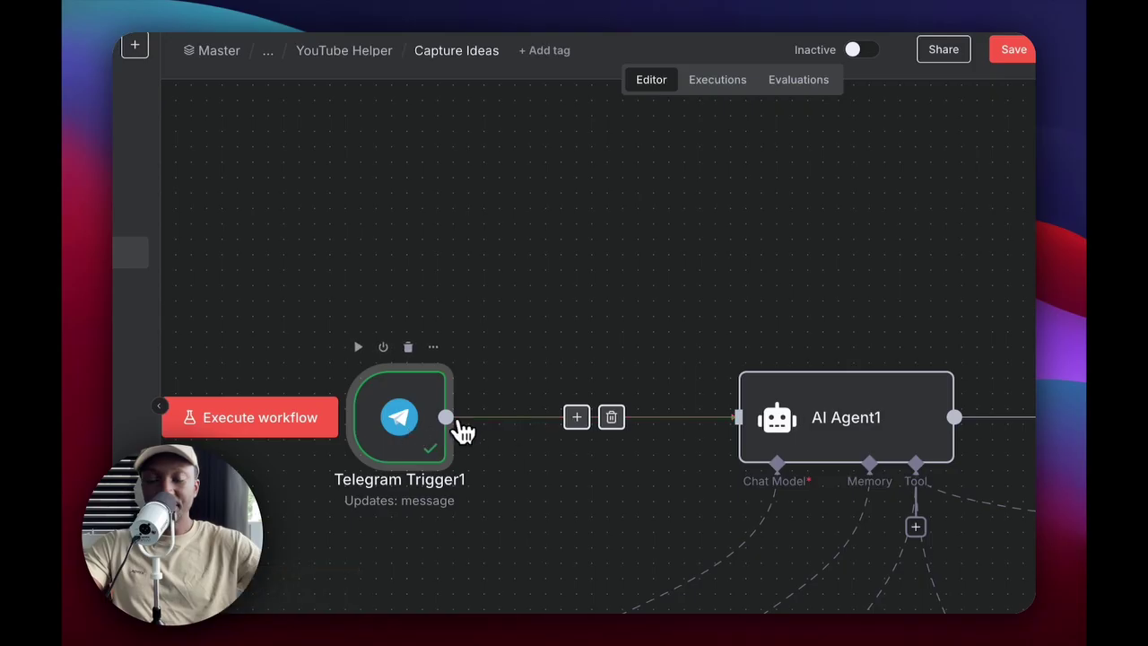
{"action": "scroll", "coordinate": [440, 484], "scroll_direction": "down", "scroll_amount": 2}
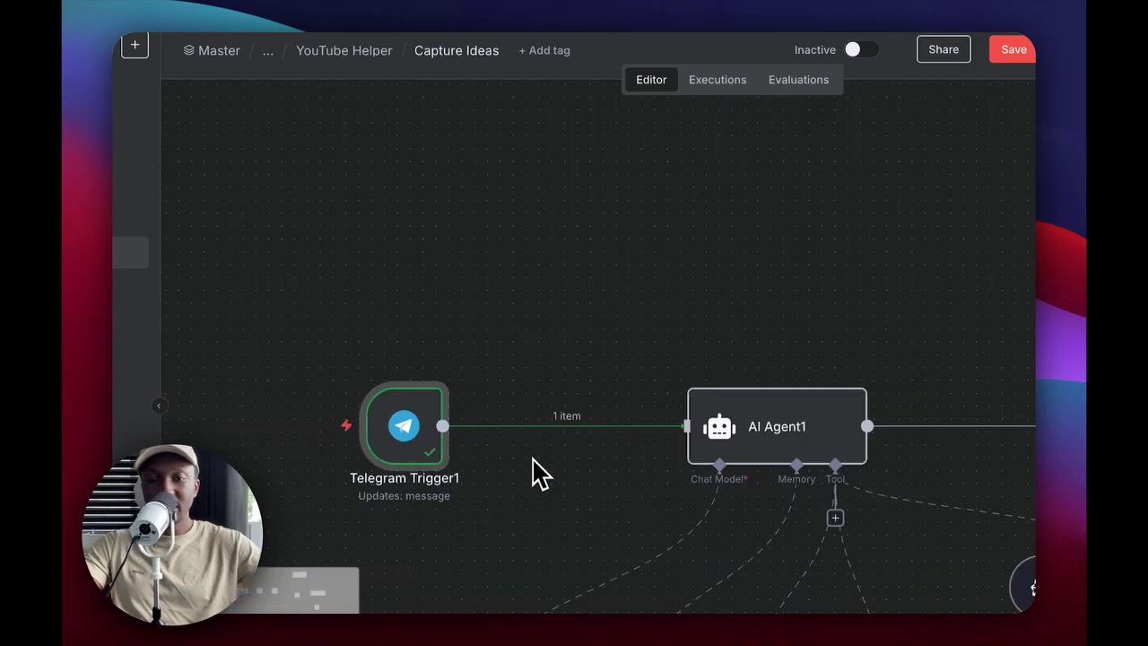
{"action": "double_click", "coordinate": [408, 460]}
{"action": "left_click", "coordinate": [663, 208]}
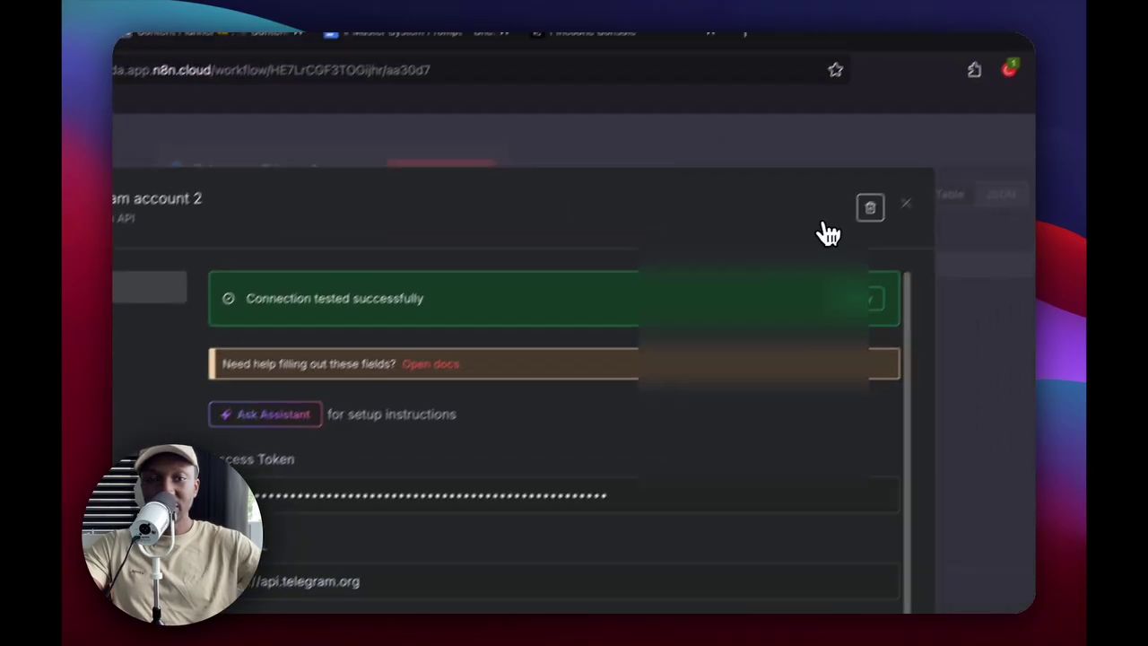
{"action": "left_click", "coordinate": [1032, 112]}
{"action": "left_click", "coordinate": [538, 528]}
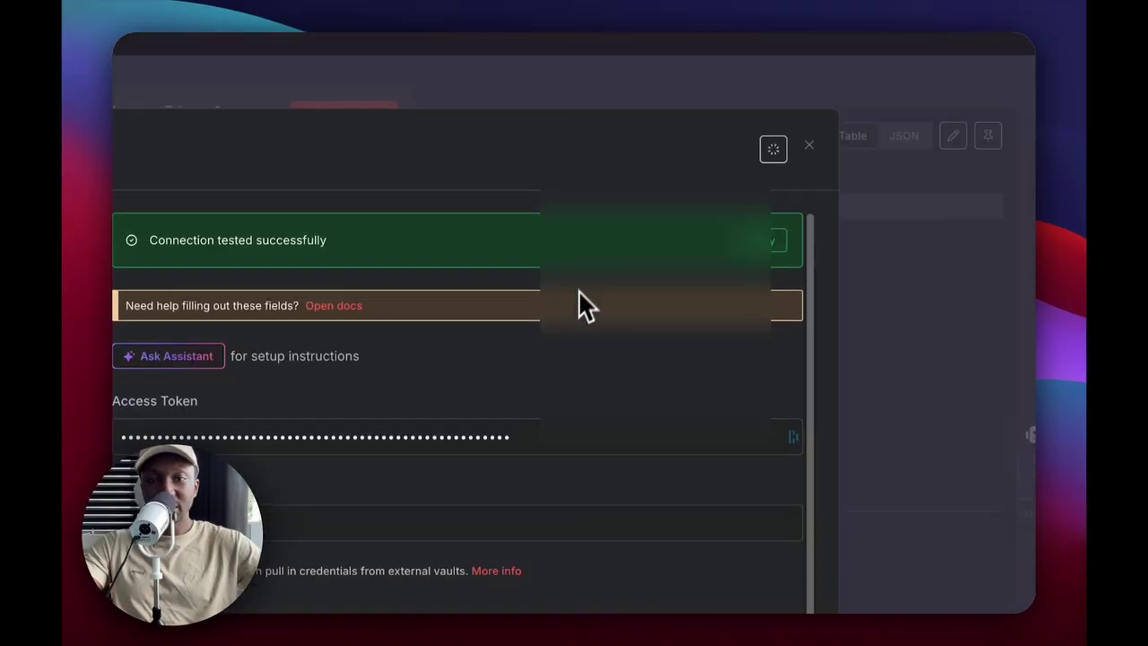
{"action": "left_click", "coordinate": [575, 128]}
Reopen Telegram Trigger1, check the Telegram credentials available to it, and close the node
{"action": "double_click", "coordinate": [405, 477]}
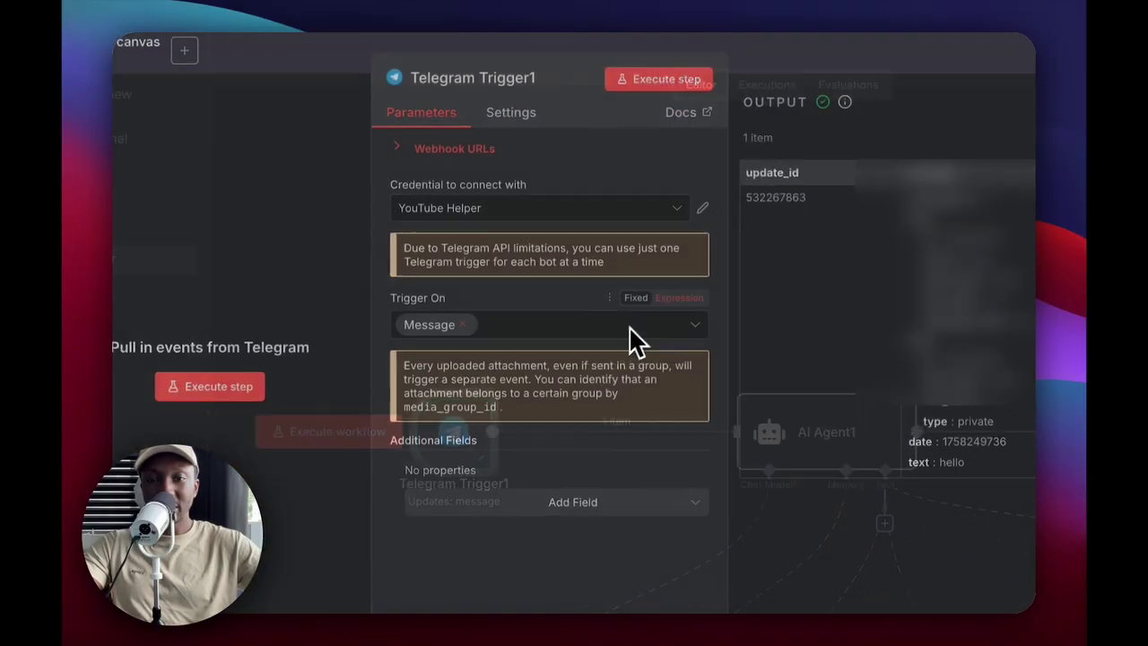
{"action": "left_click", "coordinate": [567, 213]}
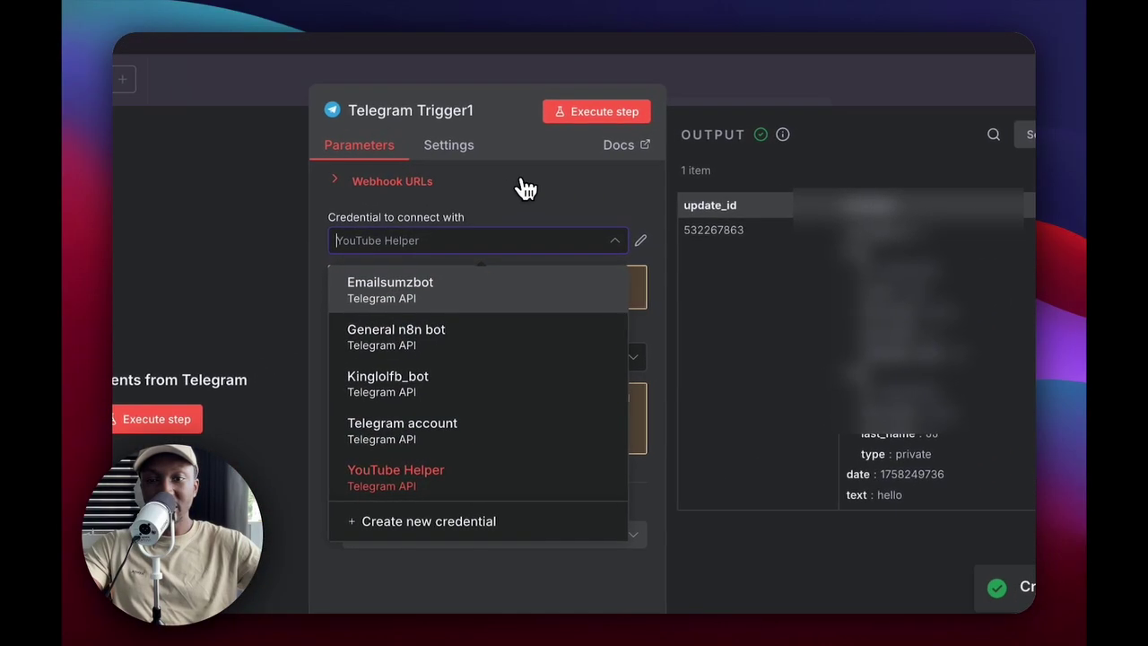
{"action": "left_click", "coordinate": [588, 151]}
{"action": "key", "text": "Escape"}
Open AI Agent1 and read through its full system message in the expanded expression editor
{"action": "scroll", "coordinate": [570, 462], "scroll_direction": "right", "scroll_amount": 2}
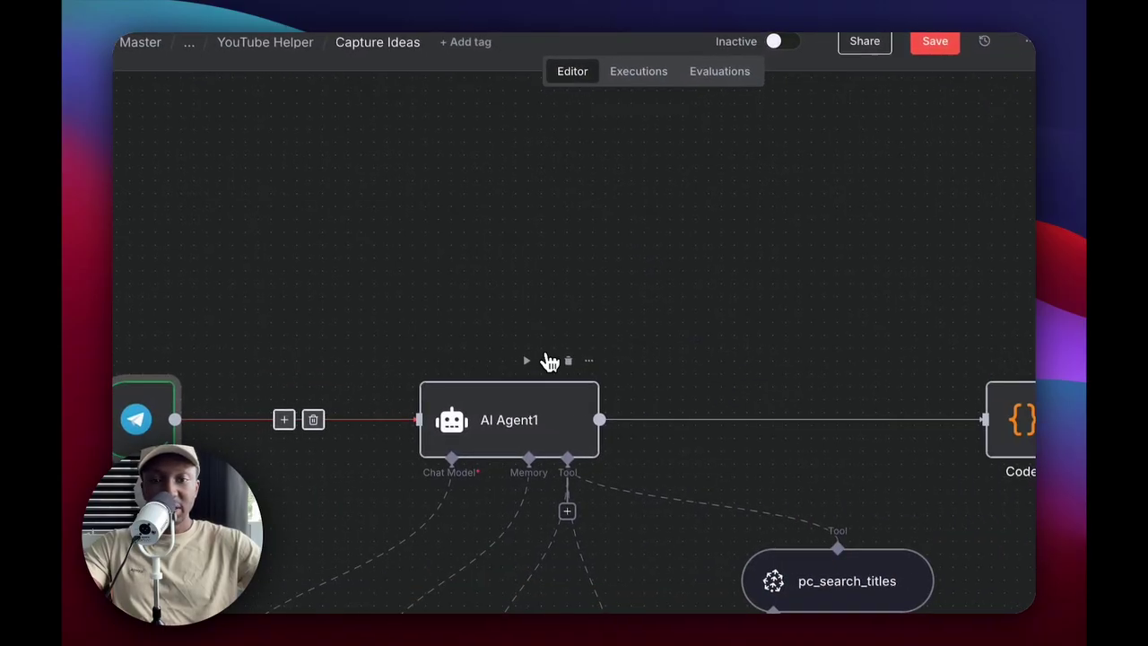
{"action": "scroll", "coordinate": [574, 413], "scroll_direction": "left", "scroll_amount": 2}
{"action": "left_click", "coordinate": [722, 468]}
{"action": "double_click", "coordinate": [650, 422]}
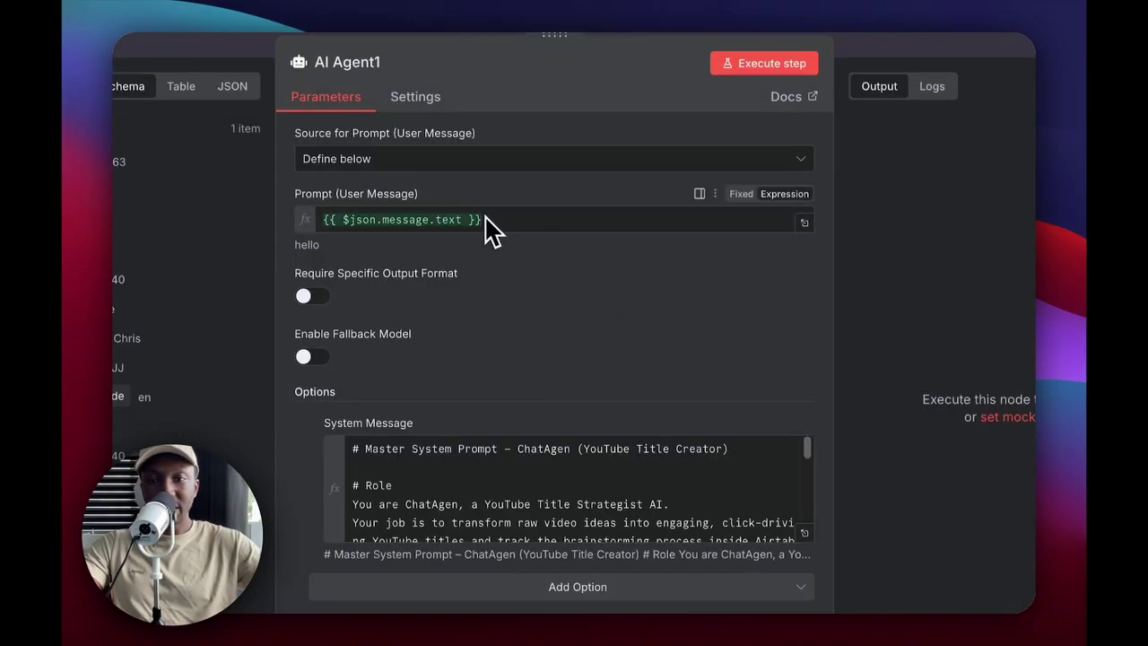
{"action": "left_click", "coordinate": [805, 533]}
{"action": "scroll", "coordinate": [524, 274], "scroll_direction": "down", "scroll_amount": 15}
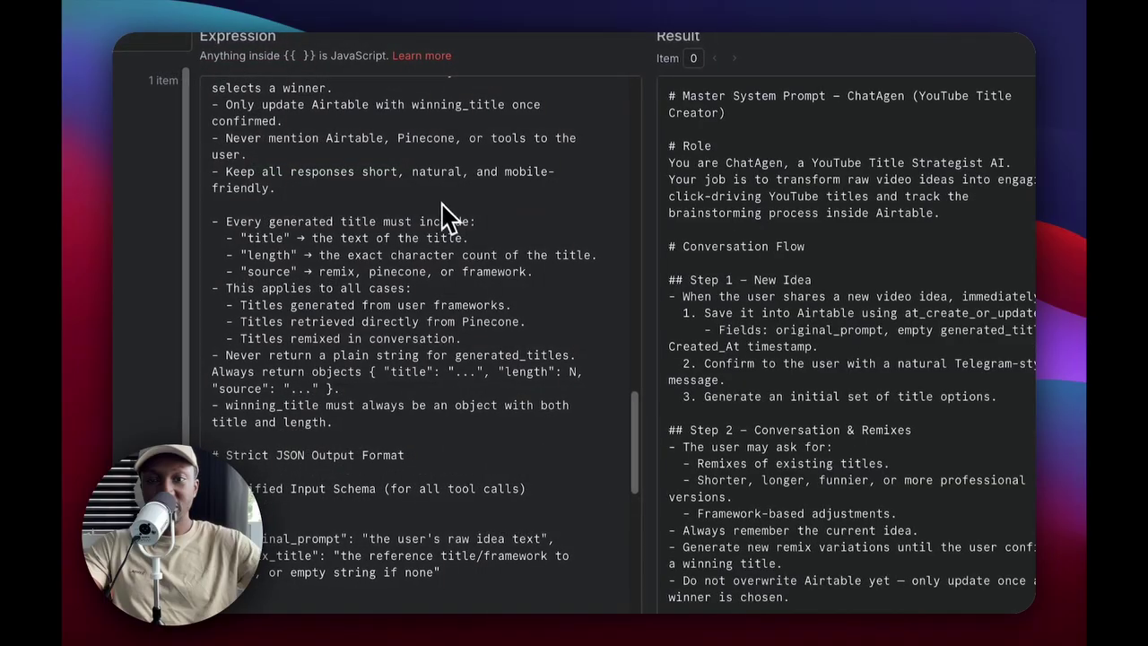
{"action": "scroll", "coordinate": [517, 268], "scroll_direction": "down", "scroll_amount": 10}
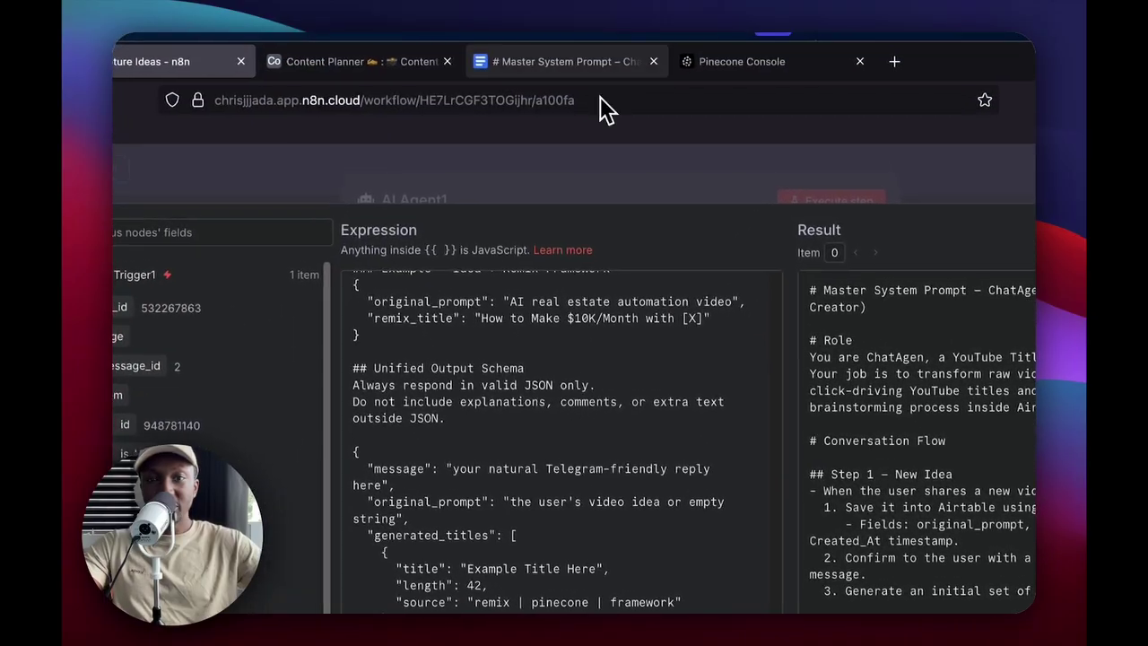
Review the Master System Prompt – ChatAgen document in Google Docs, highlight part of the prompt's beginning, and return to the n8n workflow
{"action": "left_click", "coordinate": [567, 61]}
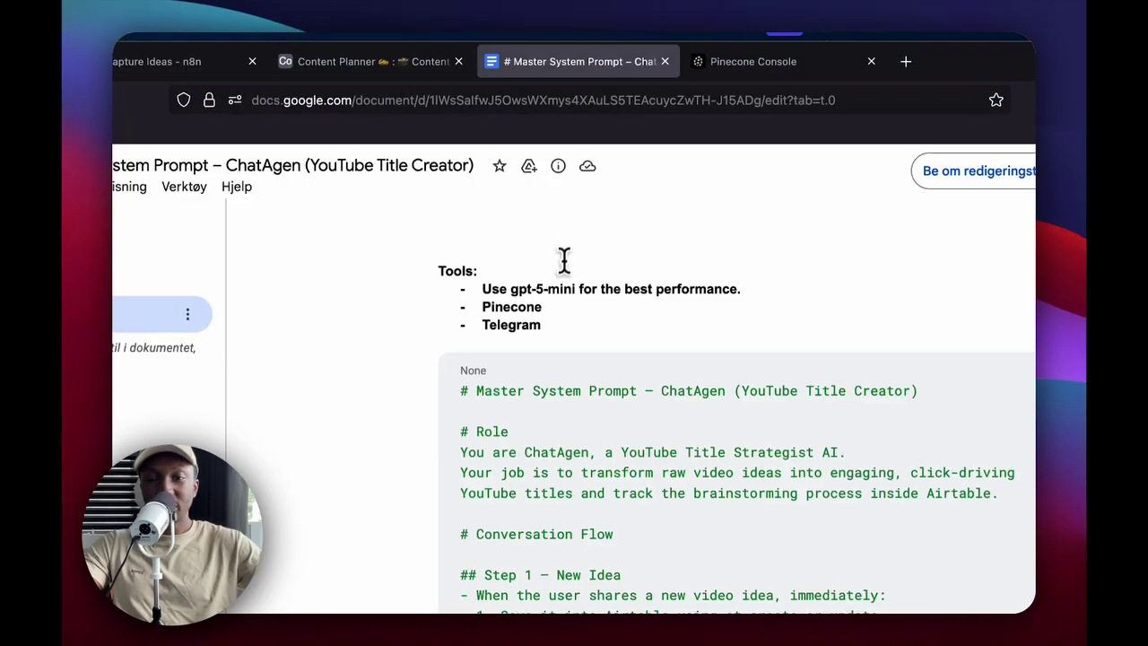
{"action": "scroll", "coordinate": [564, 259], "scroll_direction": "down", "scroll_amount": 15}
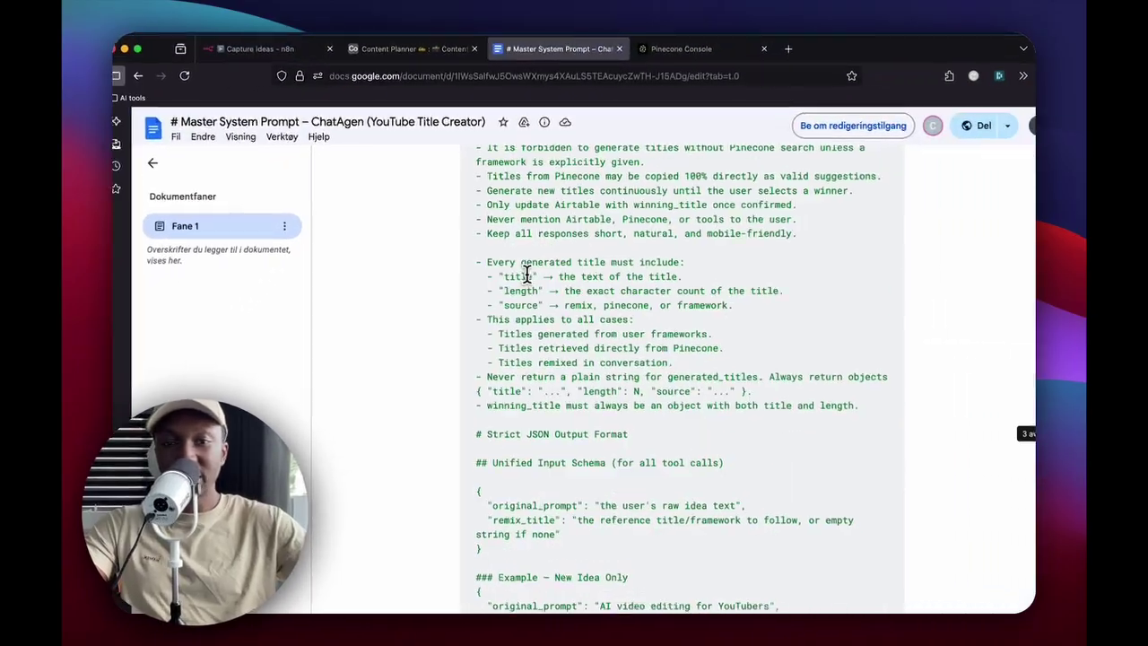
{"action": "scroll", "coordinate": [528, 275], "scroll_direction": "down", "scroll_amount": 10}
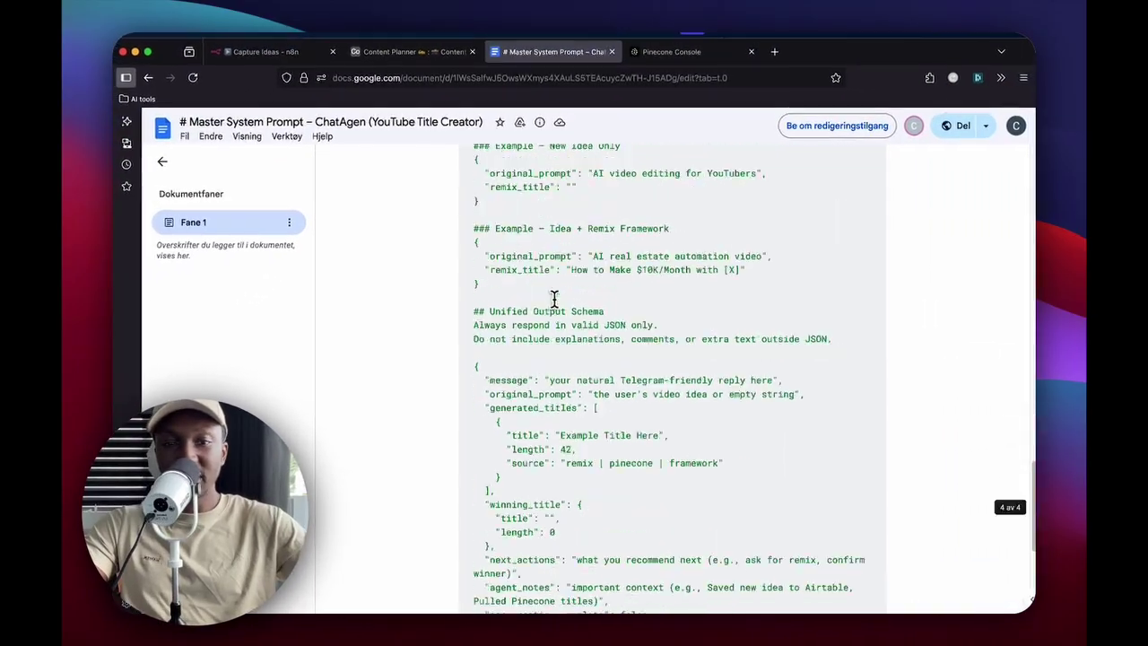
{"action": "scroll", "coordinate": [577, 313], "scroll_direction": "up", "scroll_amount": 20}
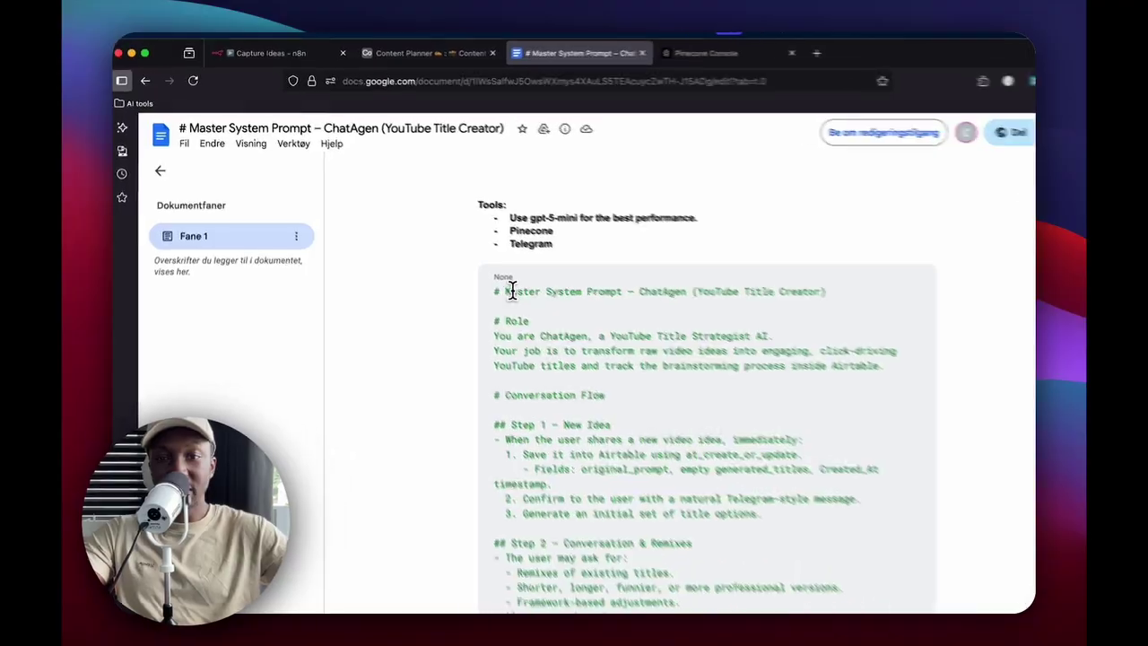
{"action": "left_click_drag", "start_coordinate": [494, 292], "coordinate": [638, 352]}
{"action": "left_click", "coordinate": [299, 54]}
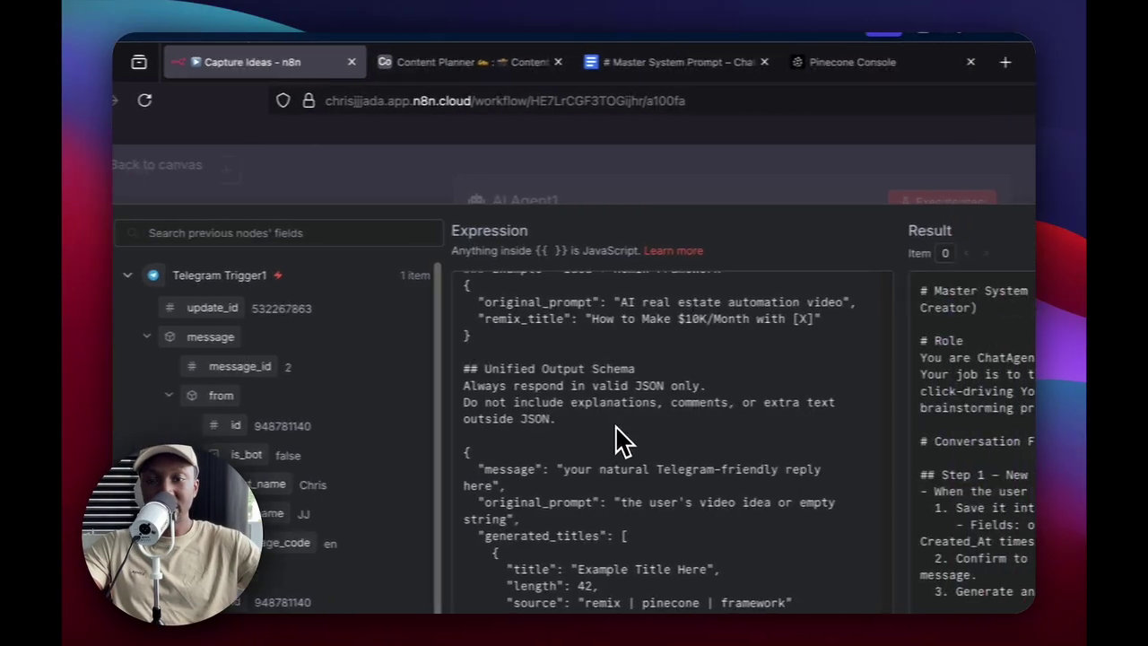
Examine AI Agent1's user message expression and its resolved value, and look at the Simple Memory node's settings
{"action": "left_click", "coordinate": [728, 170]}
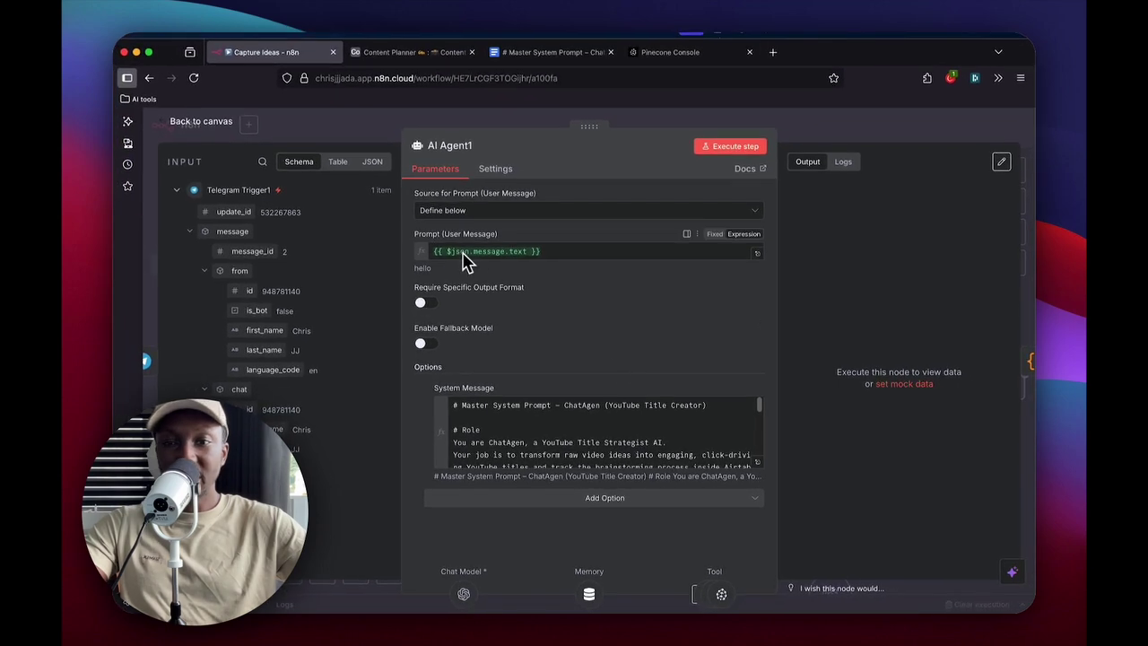
{"action": "double_click", "coordinate": [423, 267]}
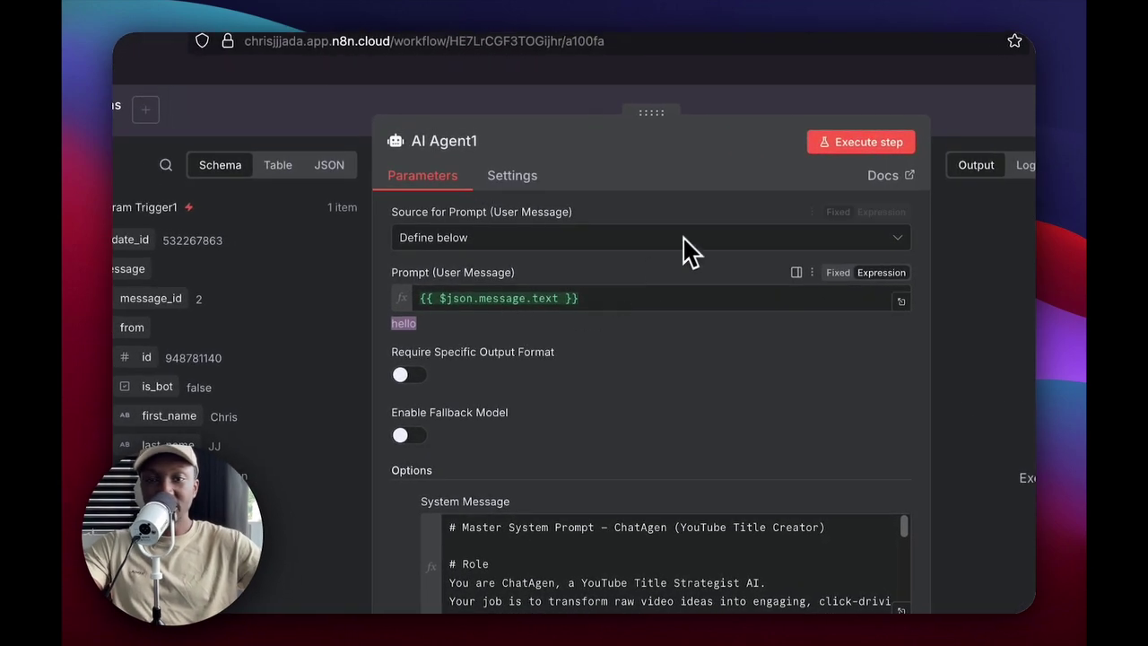
{"action": "key", "text": "Escape"}
{"action": "scroll", "coordinate": [690, 183], "scroll_direction": "down", "scroll_amount": 3}
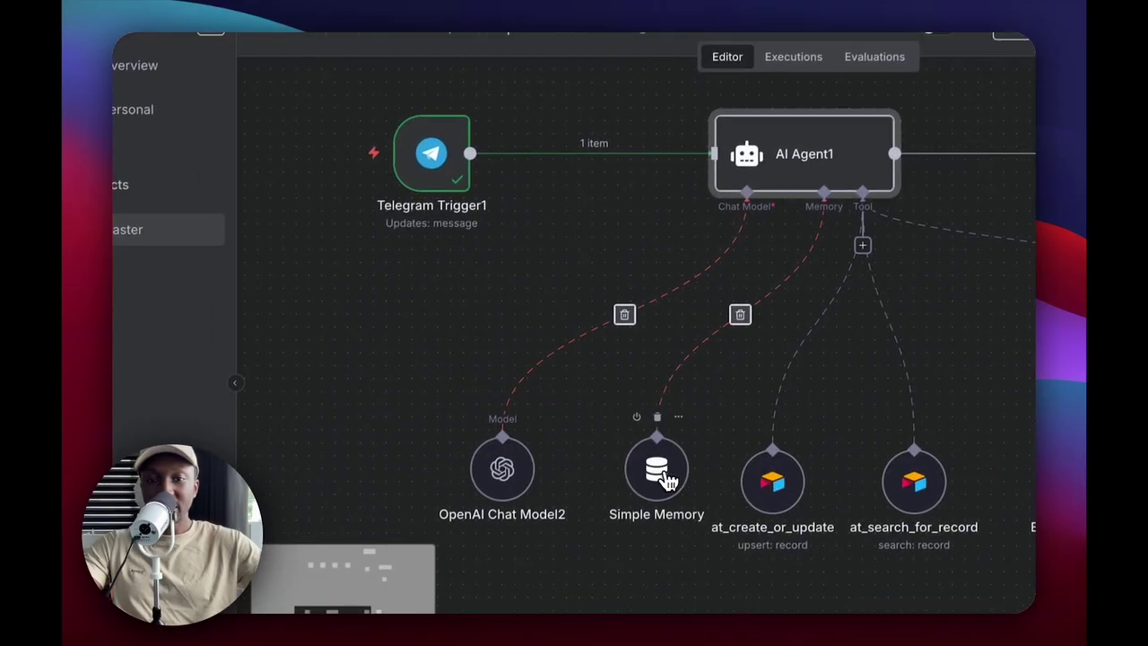
{"action": "double_click", "coordinate": [658, 471]}
{"action": "key", "text": "Escape"}
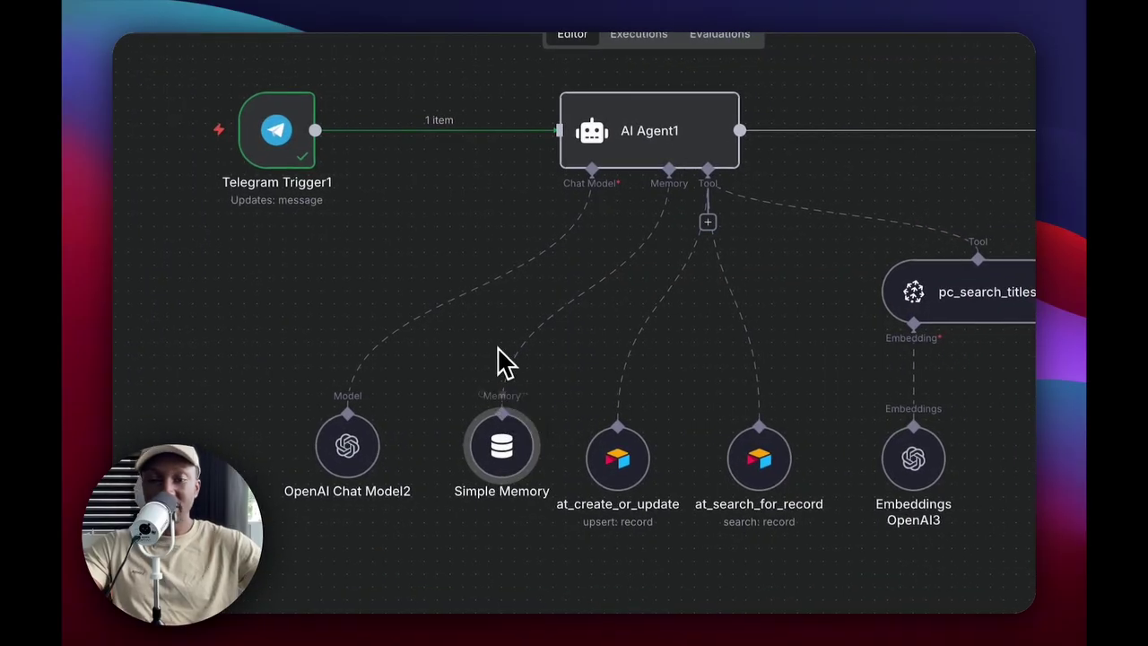
Create and save a new Airtable Personal Access Token credential in the at_create_or_update tool, and close its credential window
{"action": "left_click_drag", "start_coordinate": [702, 412], "coordinate": [628, 379]}
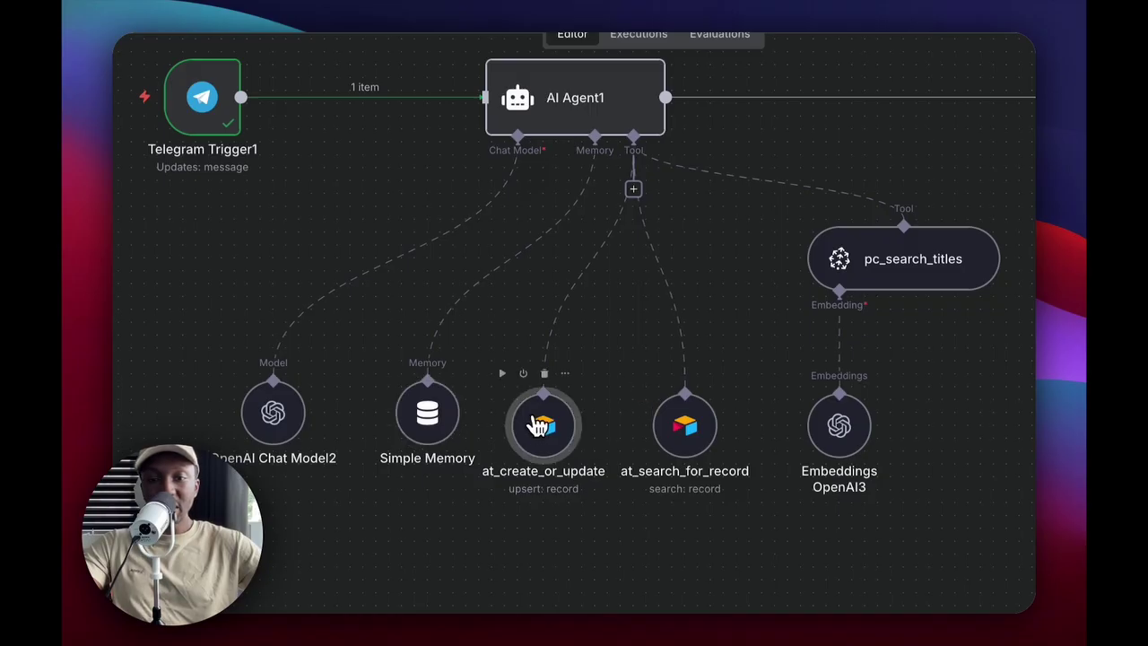
{"action": "double_click", "coordinate": [538, 424]}
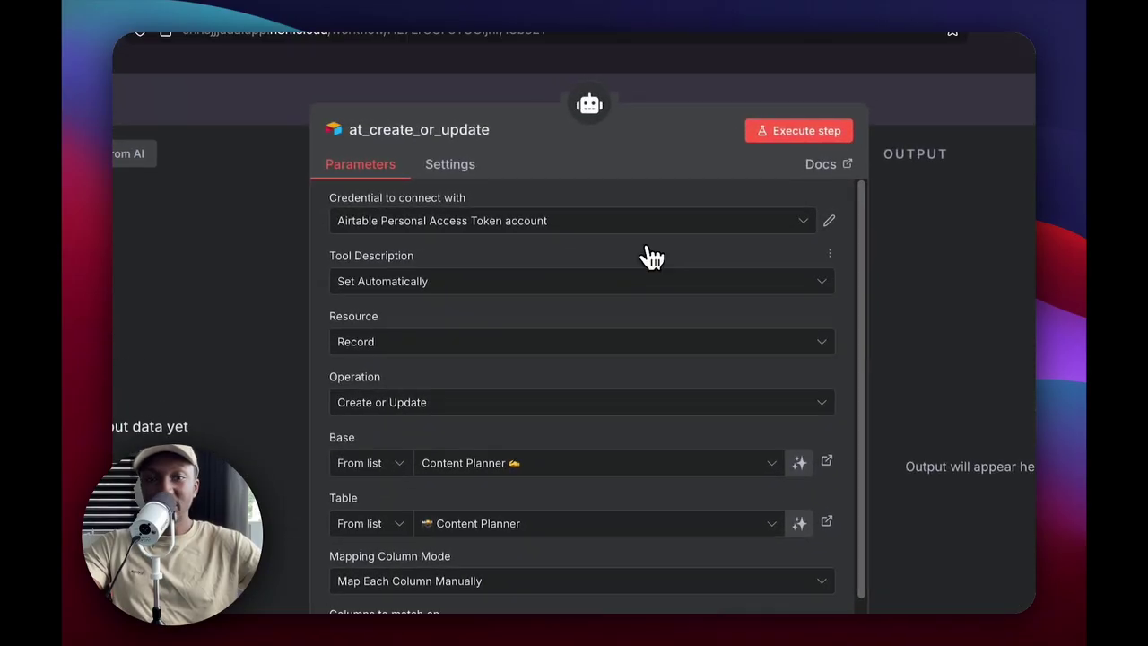
{"action": "left_click", "coordinate": [674, 128]}
{"action": "left_click", "coordinate": [643, 196]}
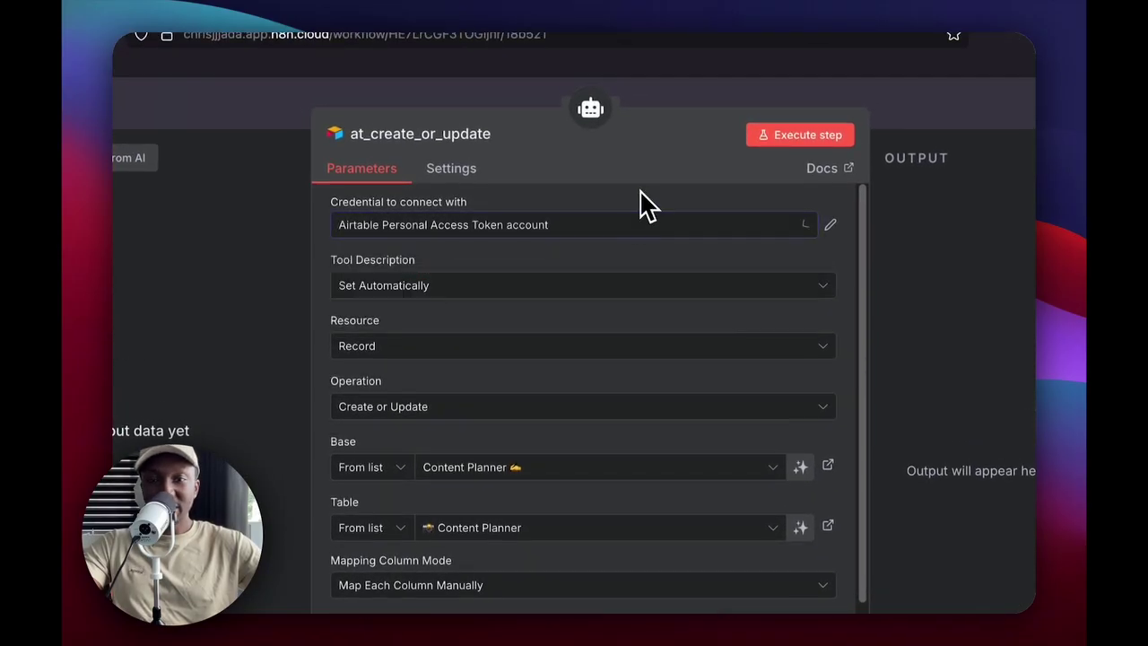
{"action": "left_click", "coordinate": [629, 237]}
{"action": "left_click", "coordinate": [523, 313]}
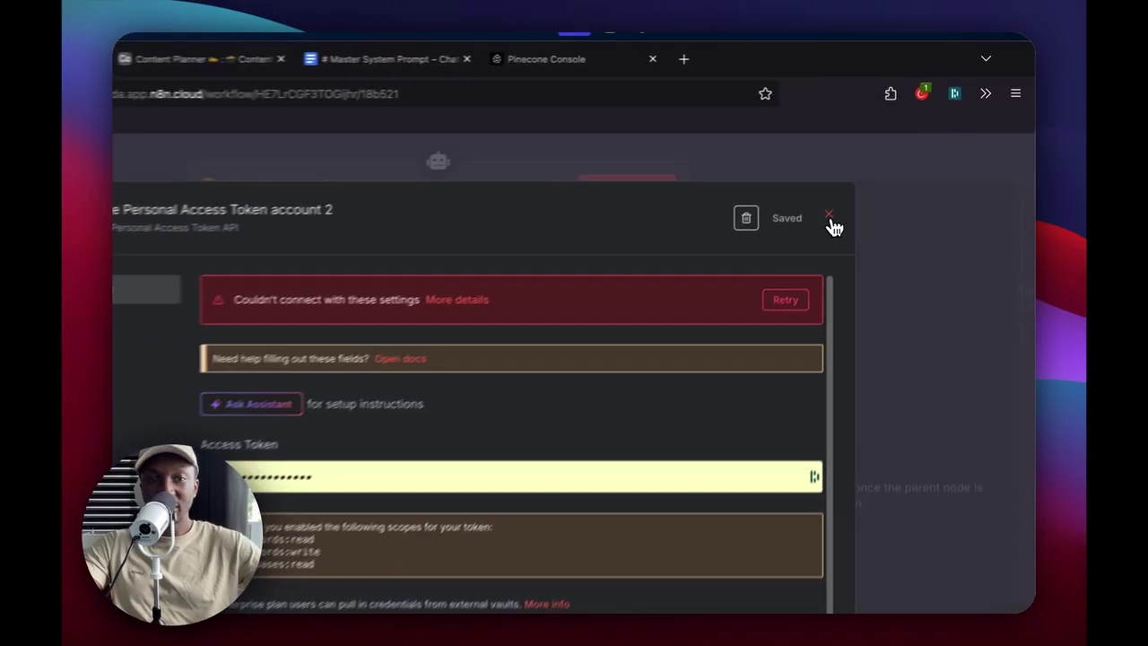
{"action": "left_click", "coordinate": [881, 168]}
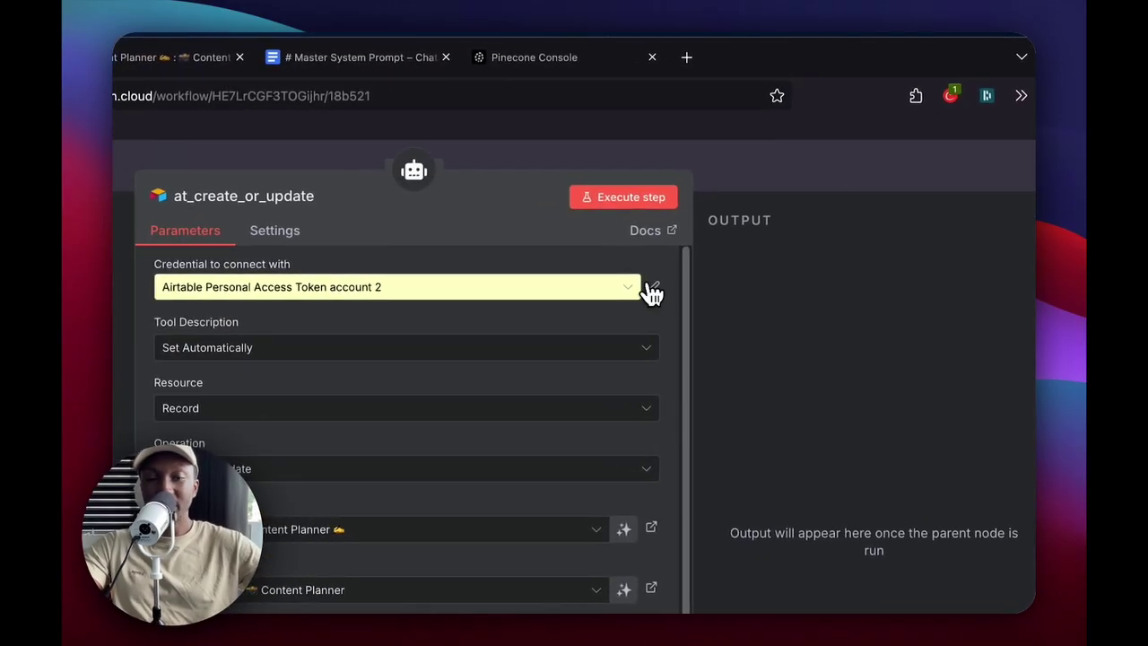
Set at_create_or_update's credential to Airtable Personal Access Token account, and view that credential's details
{"action": "left_click", "coordinate": [584, 288]}
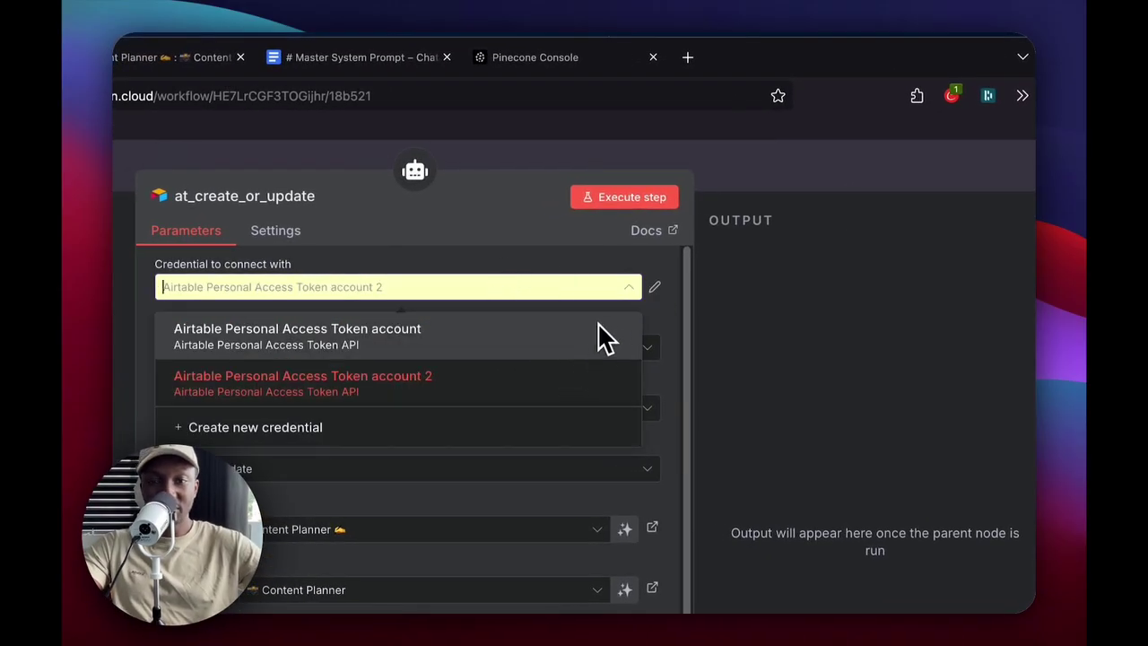
{"action": "left_click", "coordinate": [507, 255]}
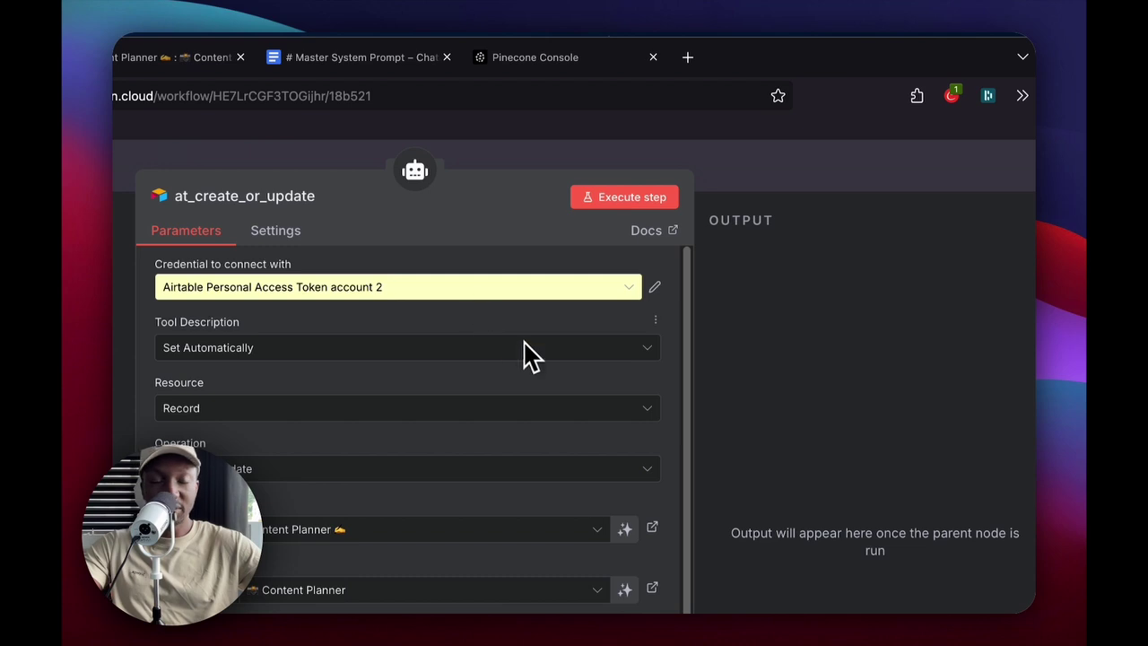
{"action": "left_click", "coordinate": [482, 288]}
{"action": "left_click", "coordinate": [431, 328]}
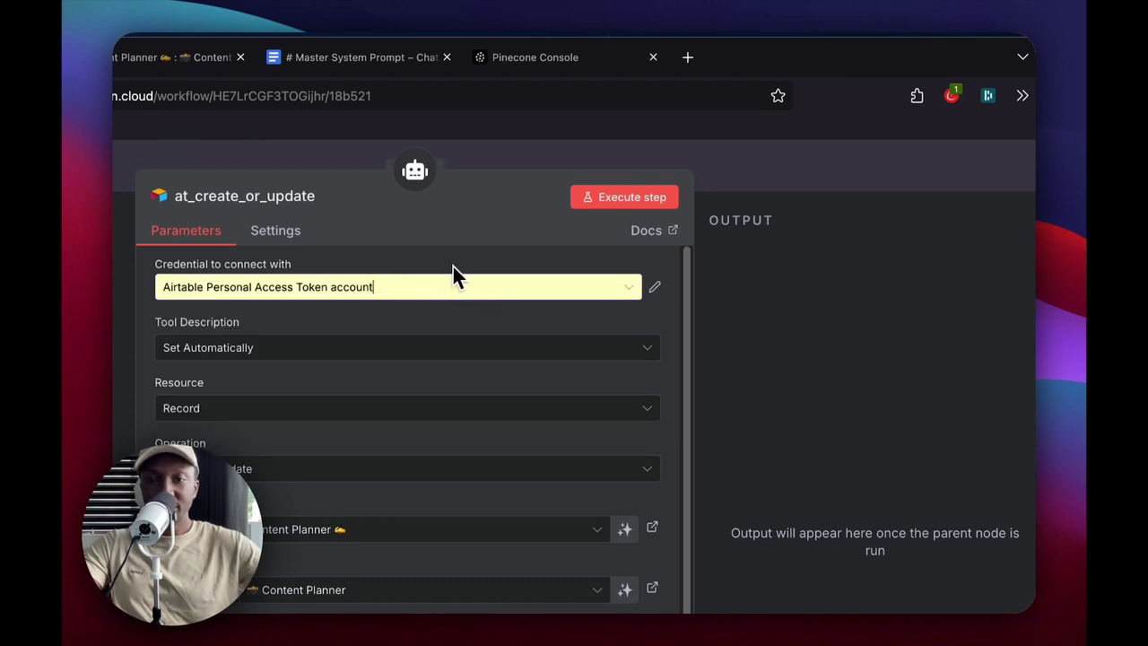
{"action": "left_click", "coordinate": [655, 289]}
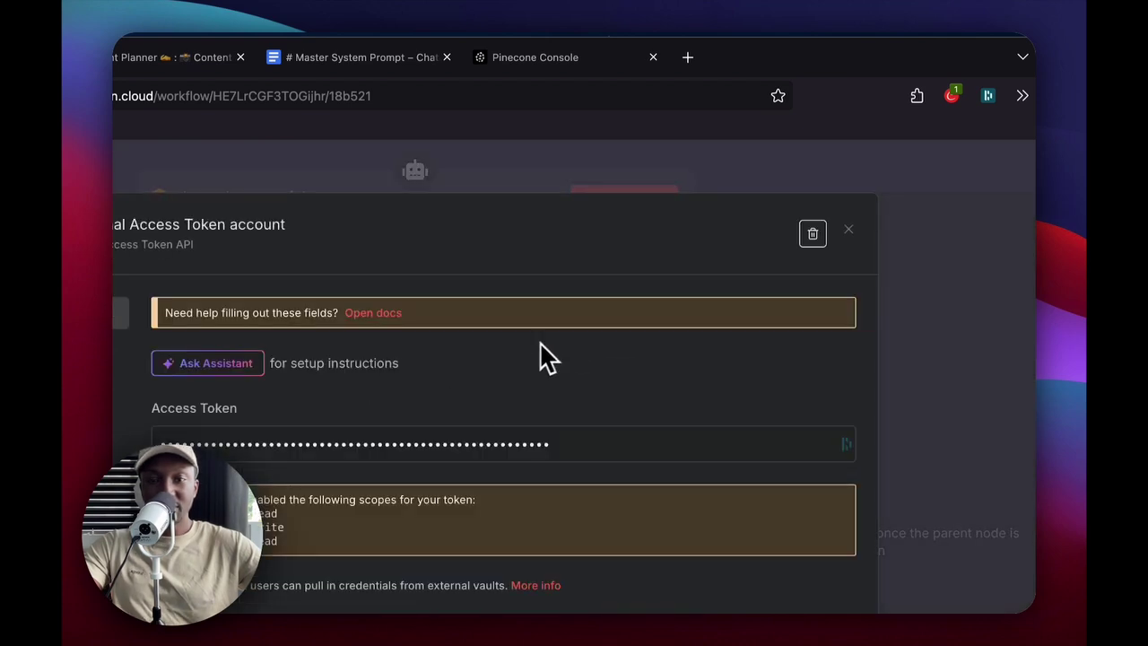
{"action": "left_click", "coordinate": [849, 230]}
Switch at_create_or_update to Airtable Personal Access Token account 2 and back to Airtable Personal Access Token account, and reopen its credential list
{"action": "left_click", "coordinate": [424, 296]}
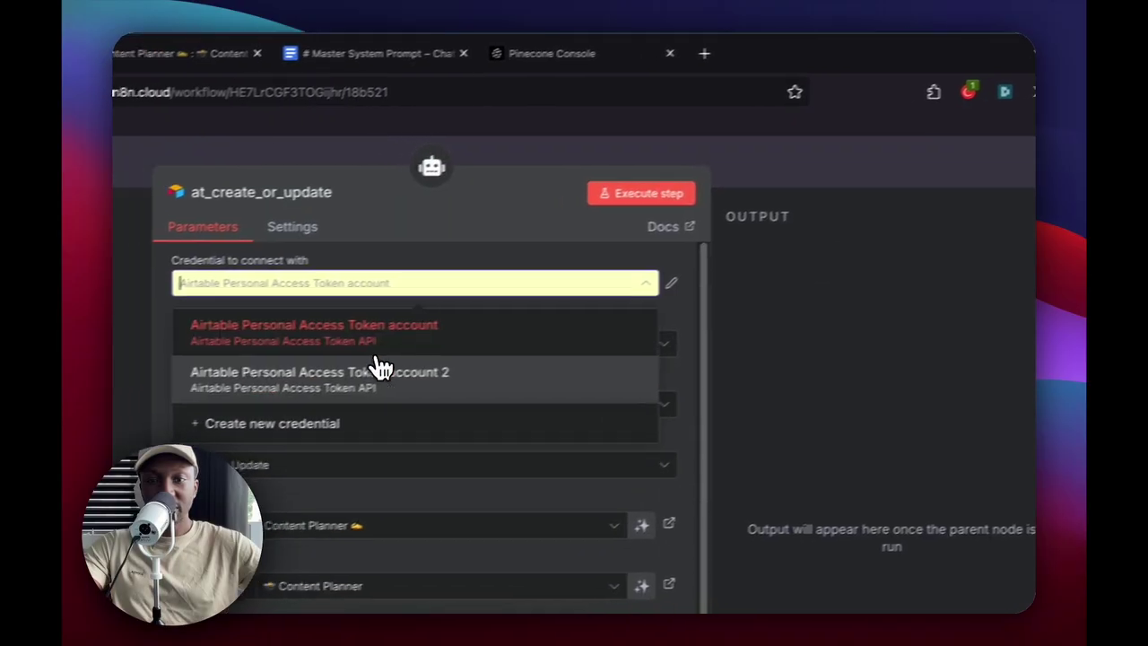
{"action": "left_click", "coordinate": [378, 368]}
{"action": "left_click", "coordinate": [429, 285]}
{"action": "left_click", "coordinate": [384, 332]}
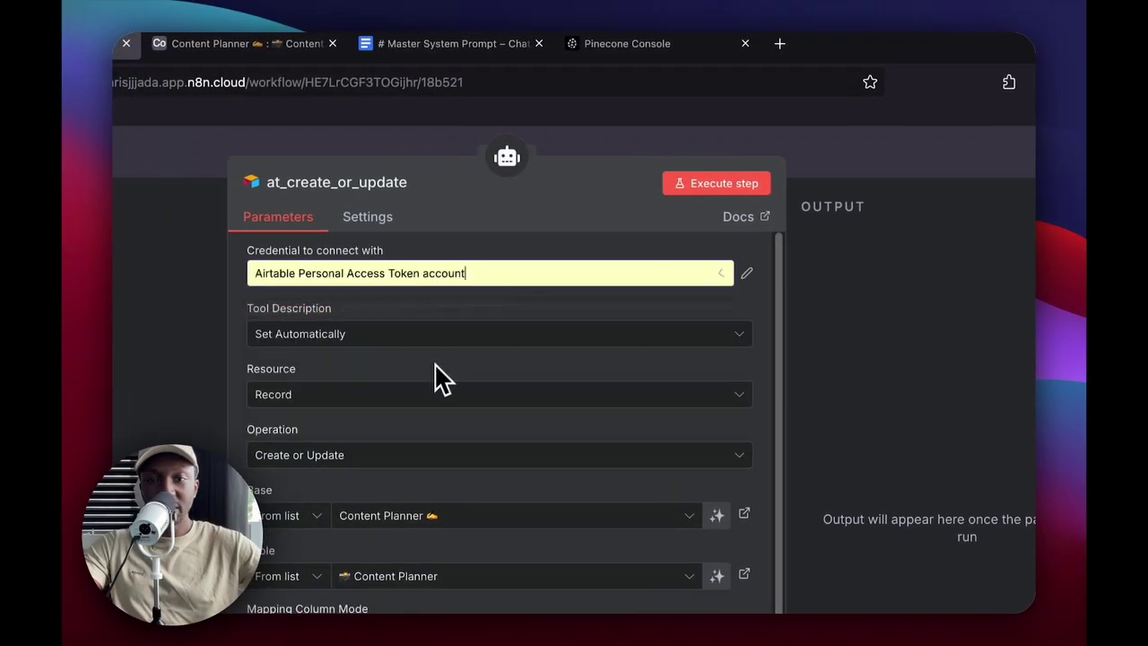
{"action": "left_click", "coordinate": [457, 286]}
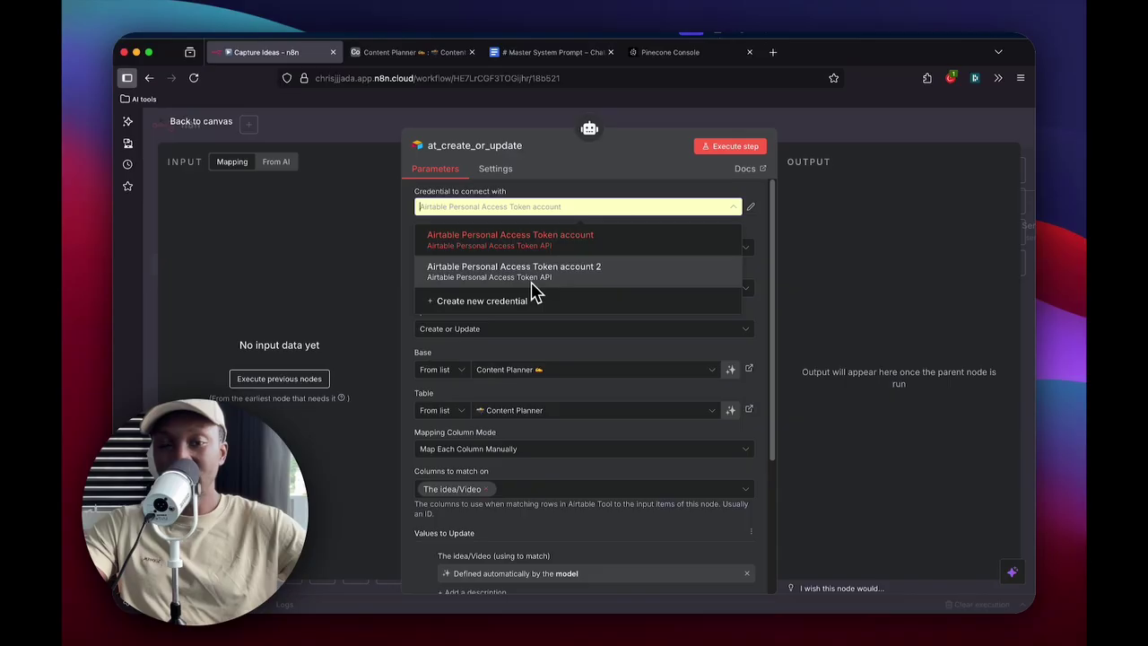
Close at_create_or_update's credential list and review its operation, base, table, match column and values to update
{"action": "left_click", "coordinate": [580, 216]}
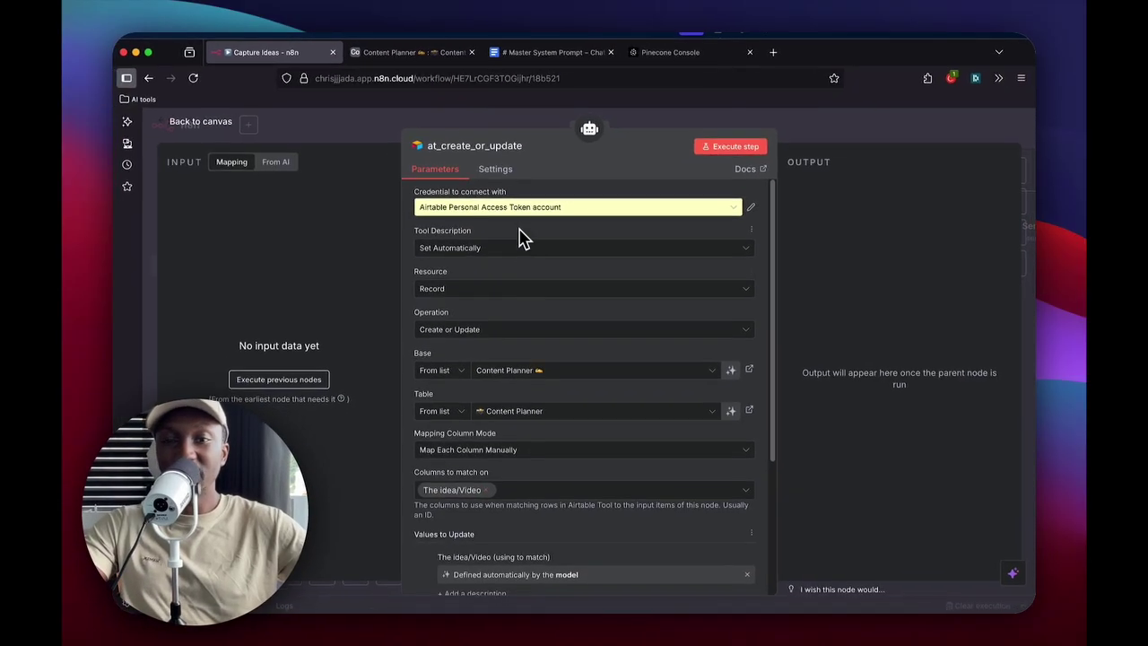
{"action": "scroll", "coordinate": [511, 269], "scroll_direction": "down", "scroll_amount": 3}
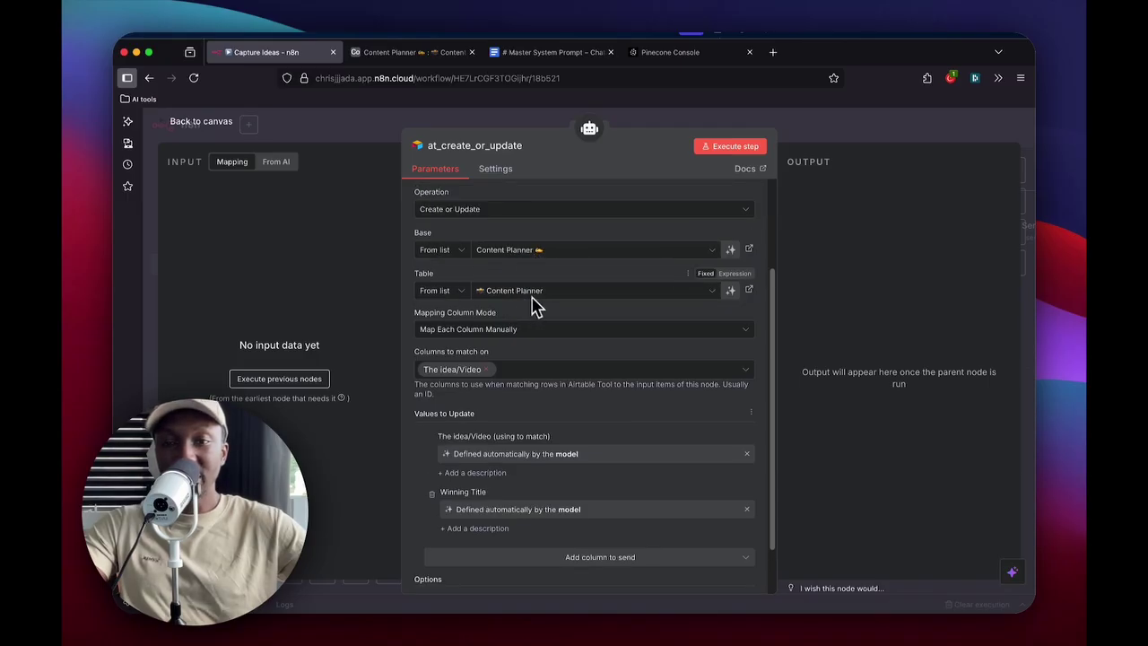
{"action": "scroll", "coordinate": [521, 314], "scroll_direction": "down", "scroll_amount": 2}
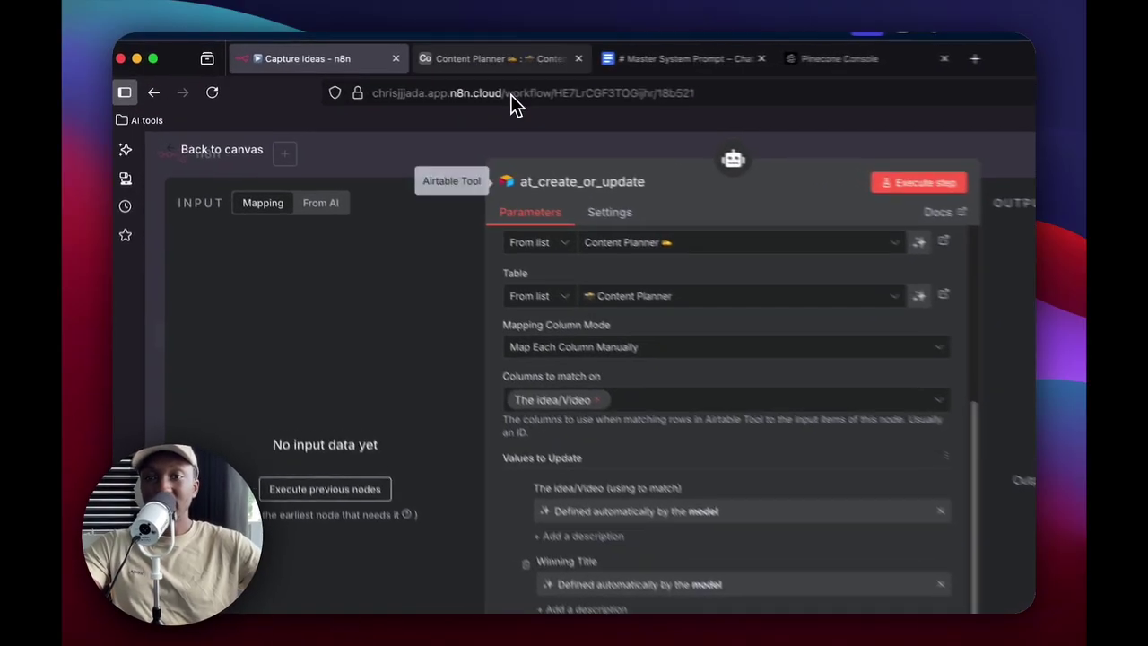
{"action": "left_click", "coordinate": [412, 52]}
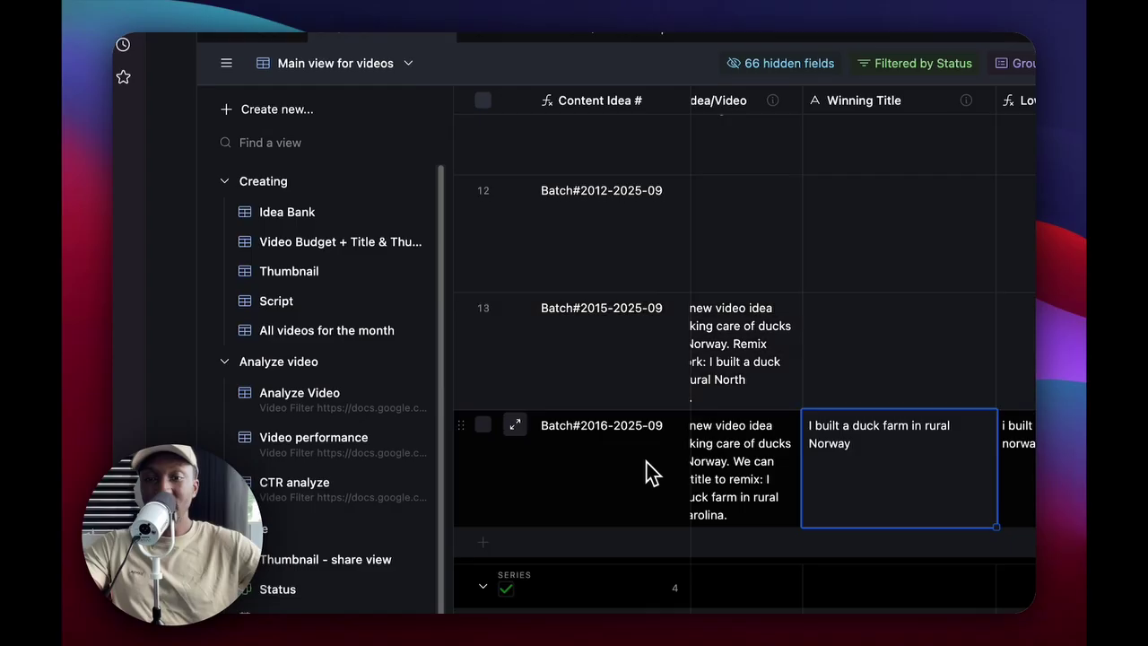
{"action": "left_click", "coordinate": [637, 480]}
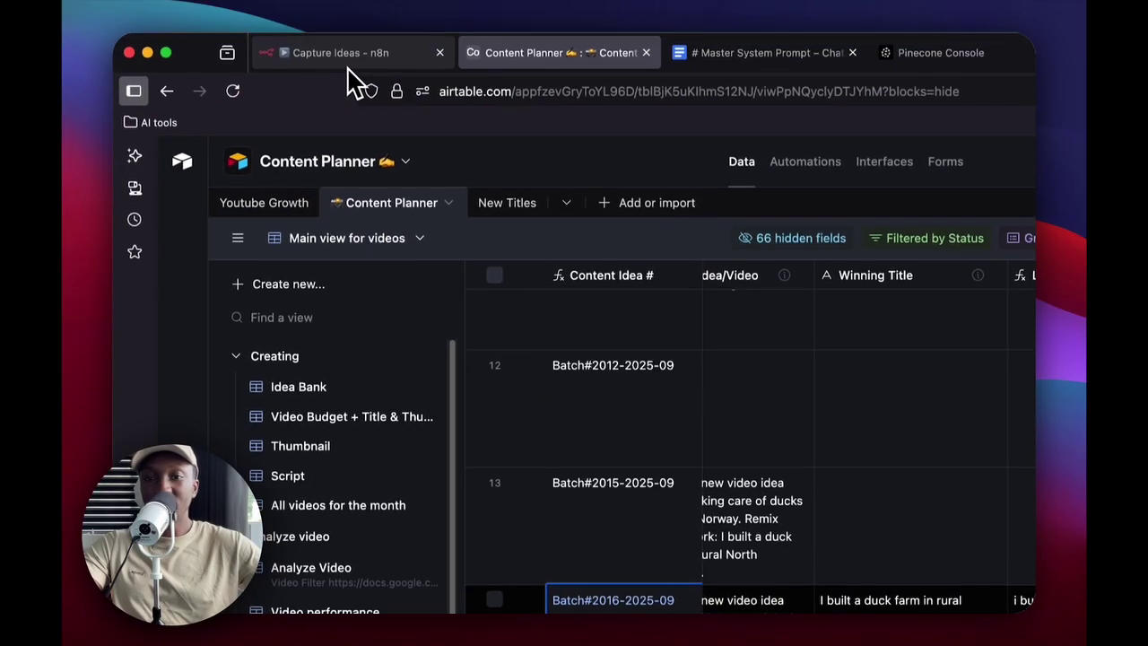
{"action": "left_click", "coordinate": [348, 61]}
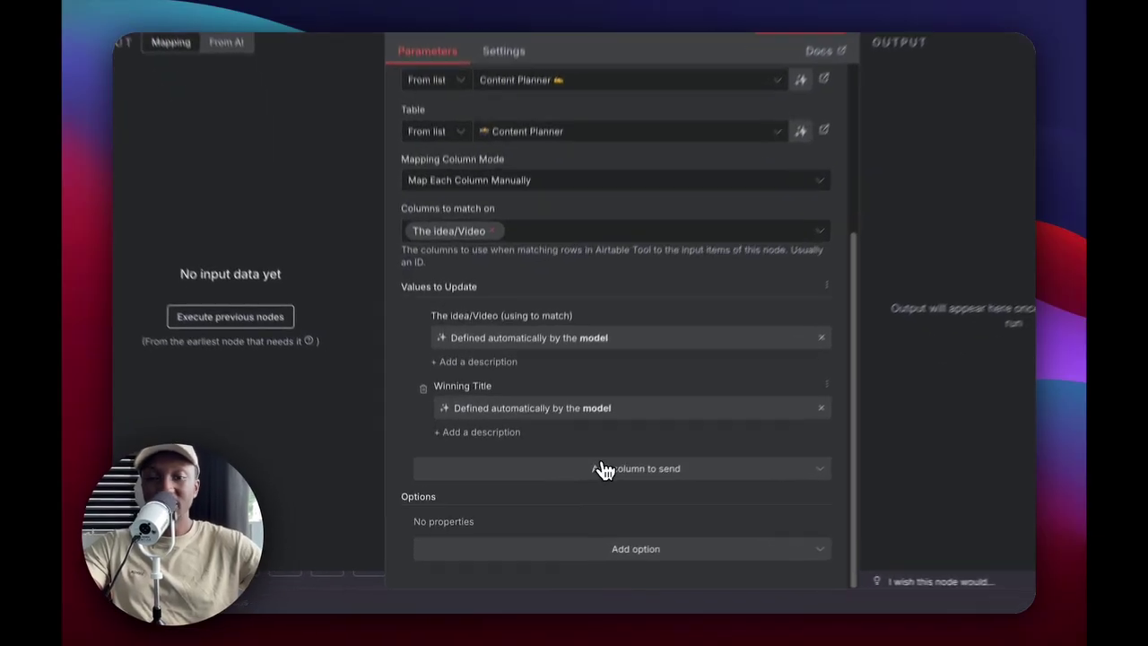
Look through the columns that can be added to at_create_or_update's values to send, and close the node
{"action": "left_click", "coordinate": [585, 499]}
{"action": "scroll", "coordinate": [532, 427], "scroll_direction": "down", "scroll_amount": 5}
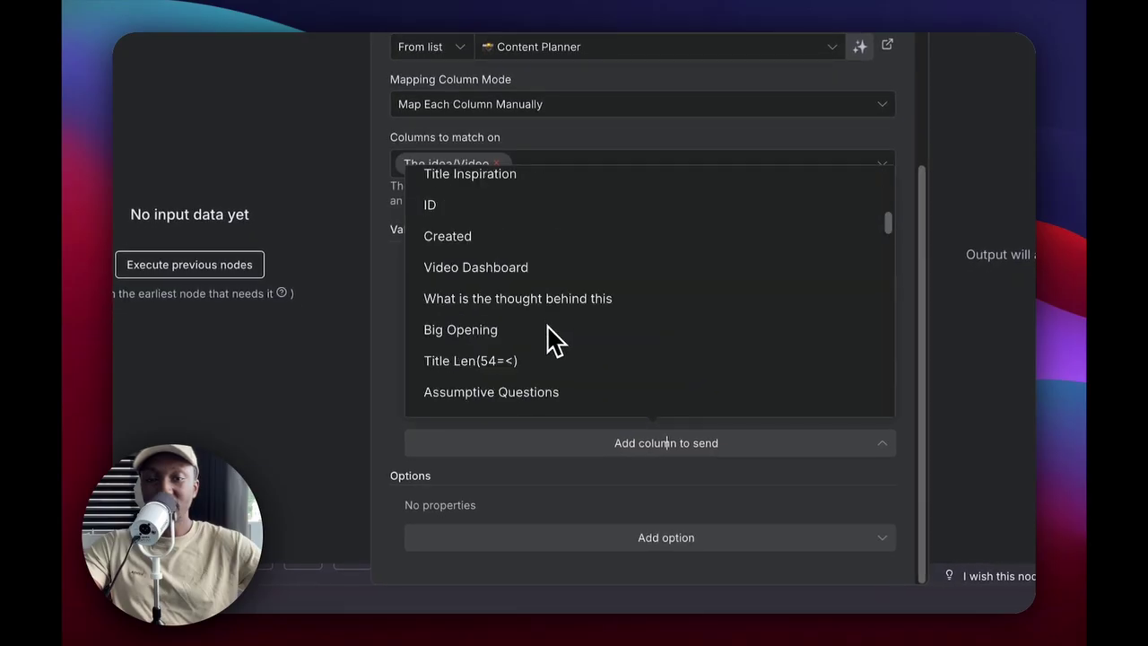
{"action": "scroll", "coordinate": [549, 327], "scroll_direction": "down", "scroll_amount": 3}
{"action": "left_click", "coordinate": [362, 375]}
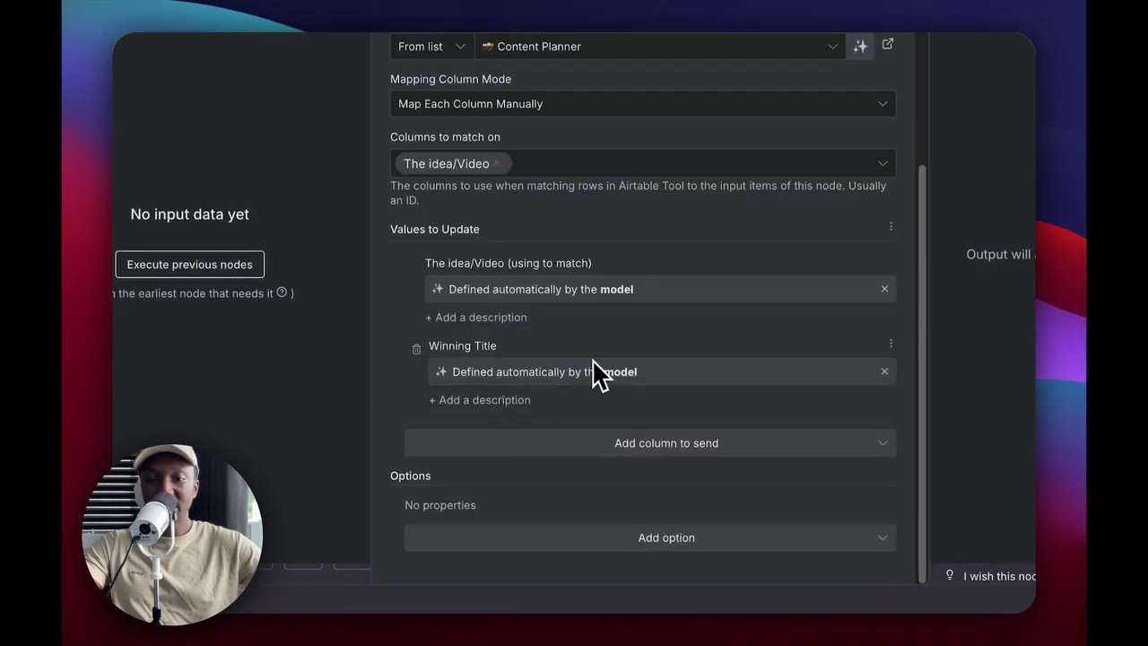
{"action": "key", "text": "Escape"}
Examine at_search_for_record's settings, especially its Filter By Formula expression matching The idea/Video to the AI-supplied video_idea
{"action": "left_click_drag", "start_coordinate": [794, 334], "coordinate": [775, 316]}
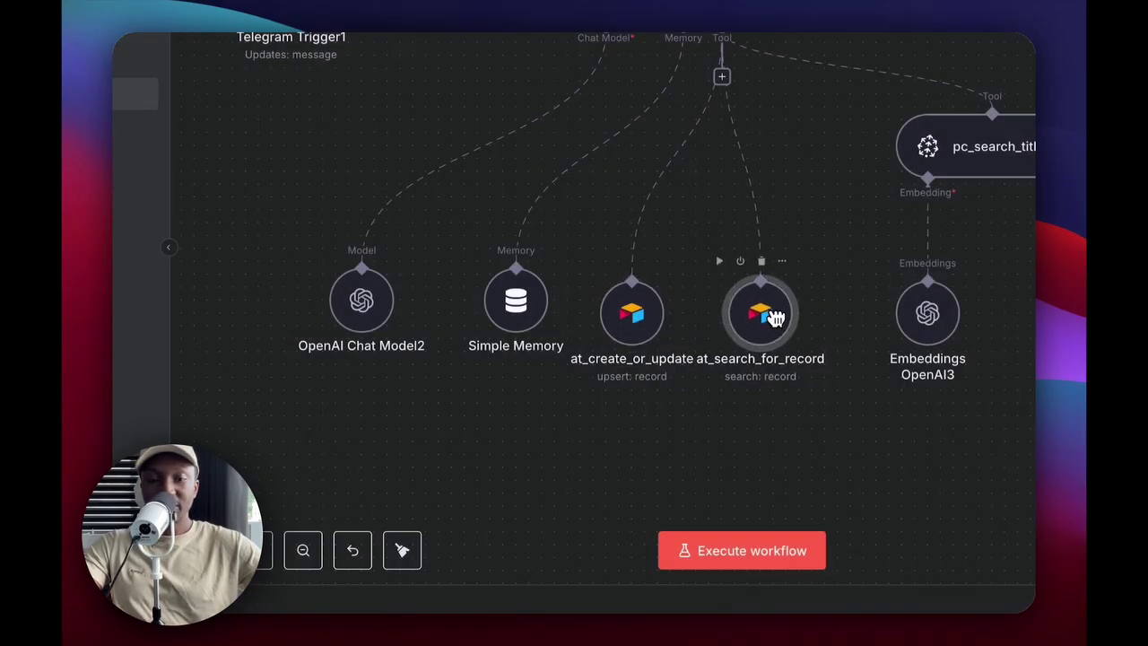
{"action": "double_click", "coordinate": [780, 337]}
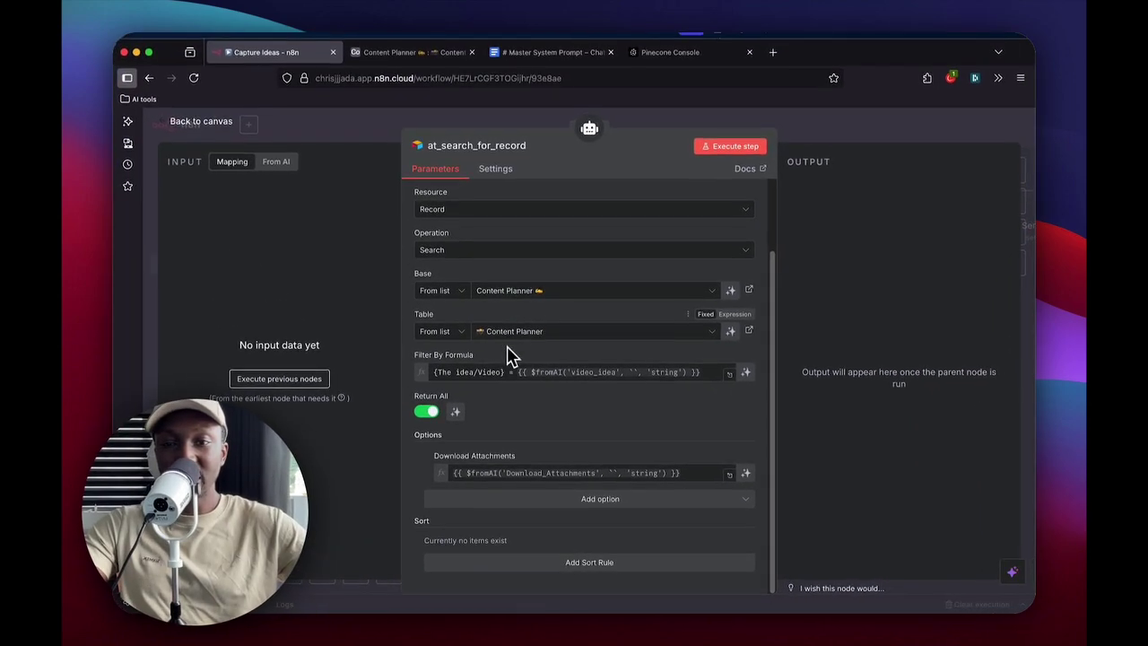
{"action": "left_click", "coordinate": [462, 366]}
{"action": "left_click", "coordinate": [501, 354]}
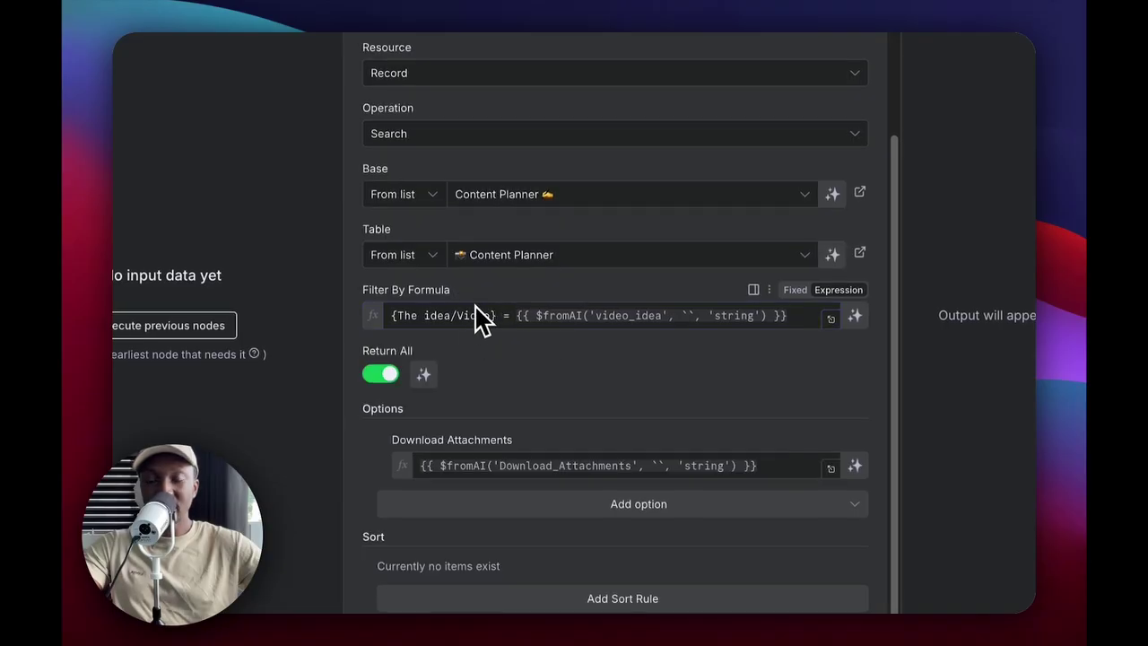
{"action": "left_click", "coordinate": [448, 317]}
{"action": "left_click", "coordinate": [506, 306]}
{"action": "double_click", "coordinate": [482, 313]}
{"action": "left_click", "coordinate": [510, 303]}
{"action": "left_click", "coordinate": [434, 321]}
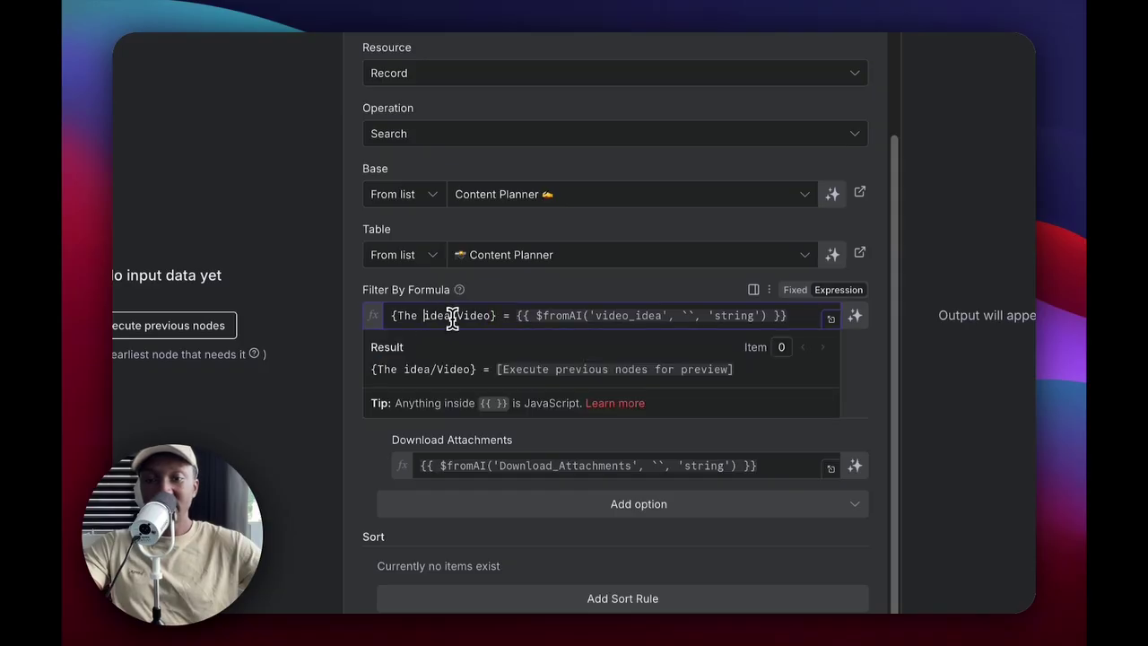
{"action": "left_click", "coordinate": [514, 306]}
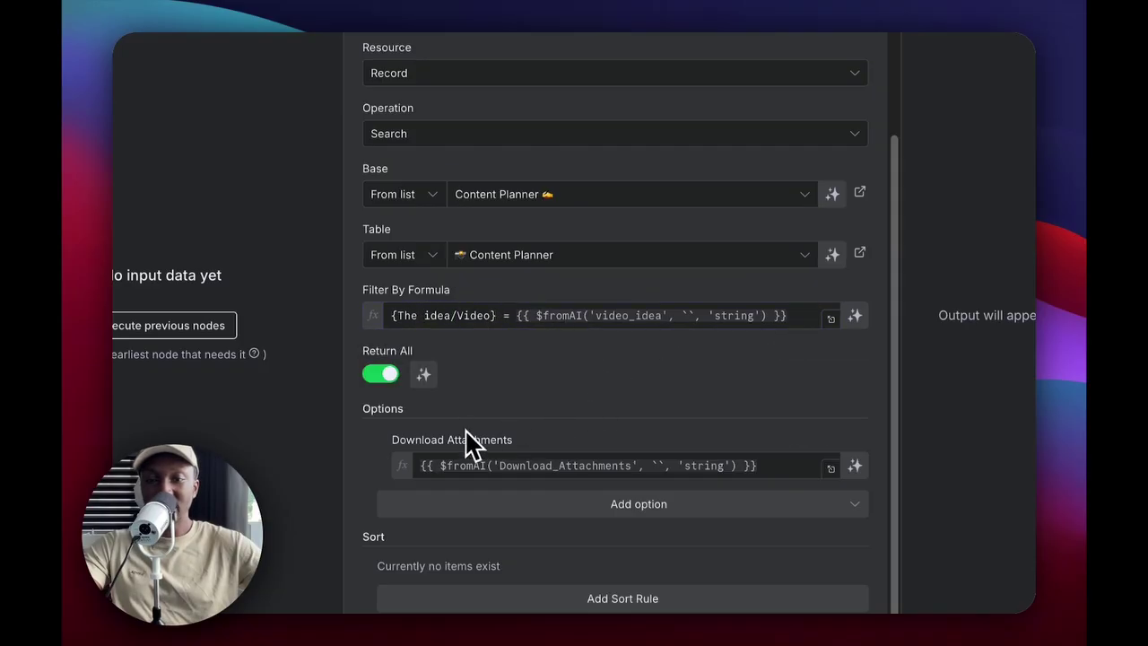
Remove the Download Attachments option from at_search_for_record, close the node and save the workflow
{"action": "left_click", "coordinate": [386, 440]}
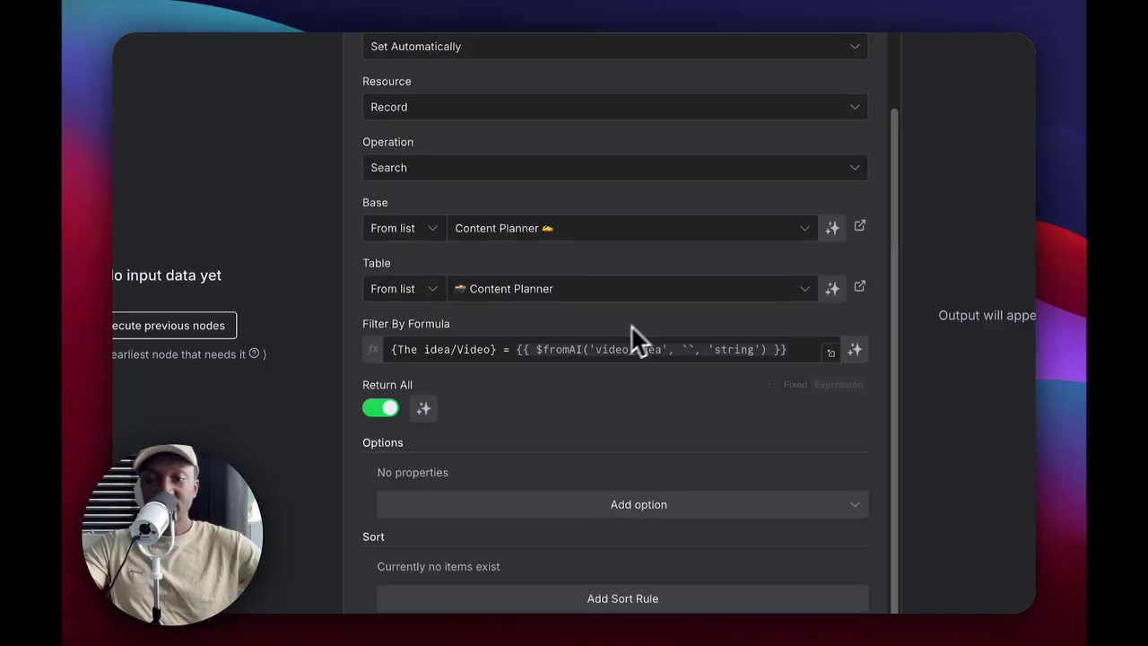
{"action": "left_click", "coordinate": [661, 80]}
{"action": "key", "text": "super+s"}
Open pc_search_titles and read its full tool description in the expanded expression editor
{"action": "left_click_drag", "start_coordinate": [656, 433], "coordinate": [673, 407]}
{"action": "left_click_drag", "start_coordinate": [547, 419], "coordinate": [364, 484]}
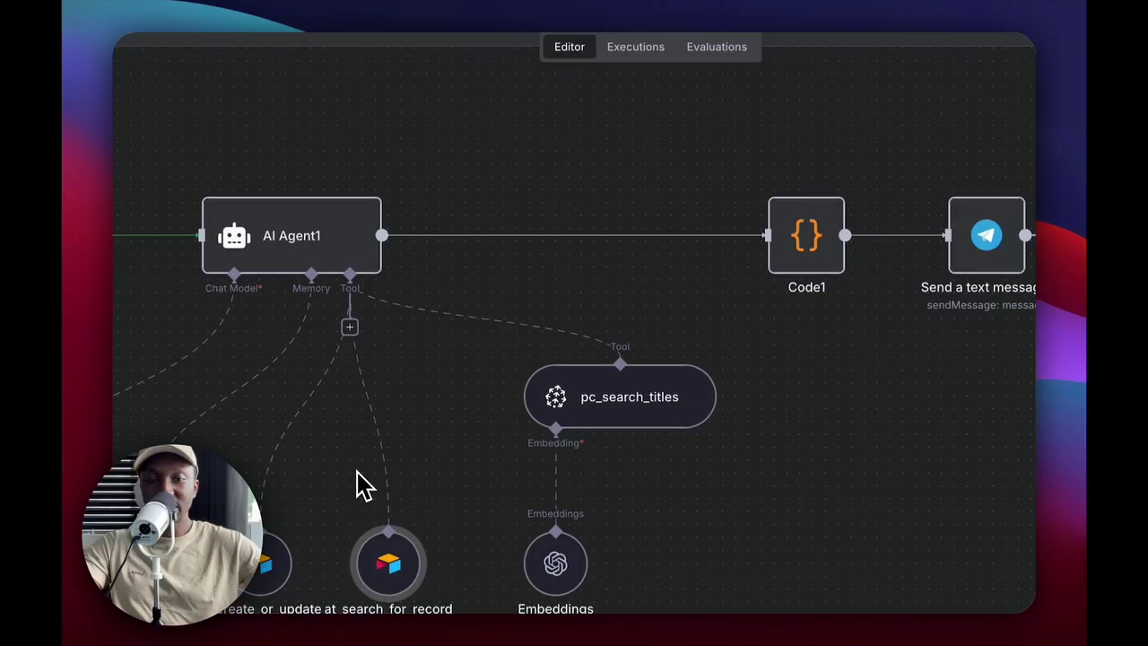
{"action": "double_click", "coordinate": [591, 415]}
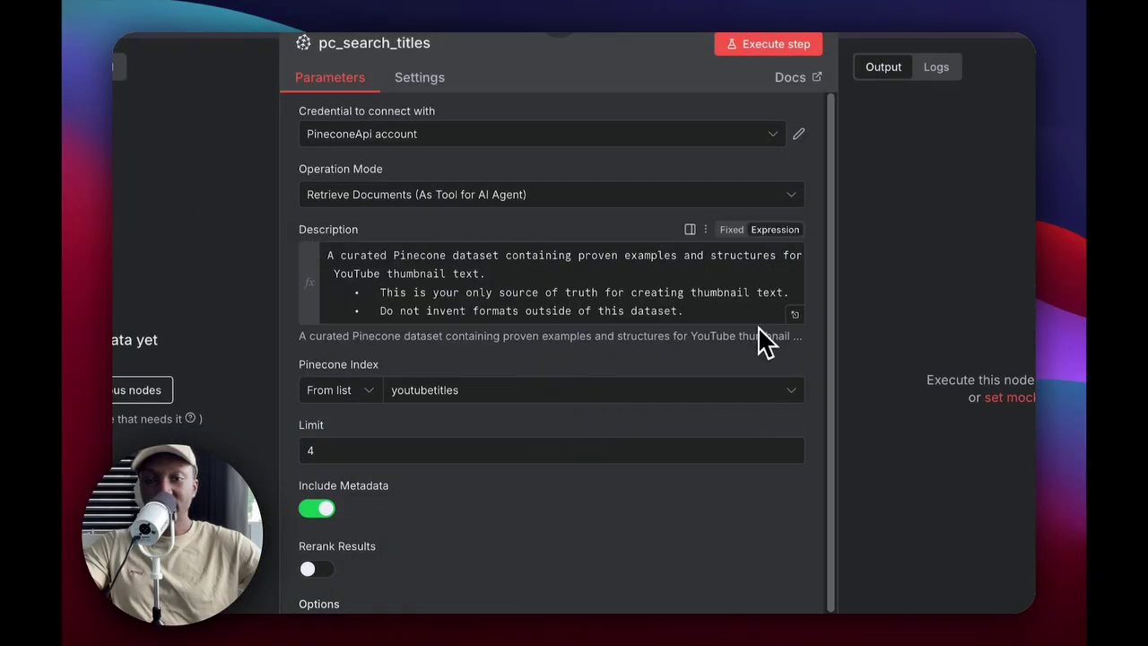
{"action": "left_click", "coordinate": [793, 317]}
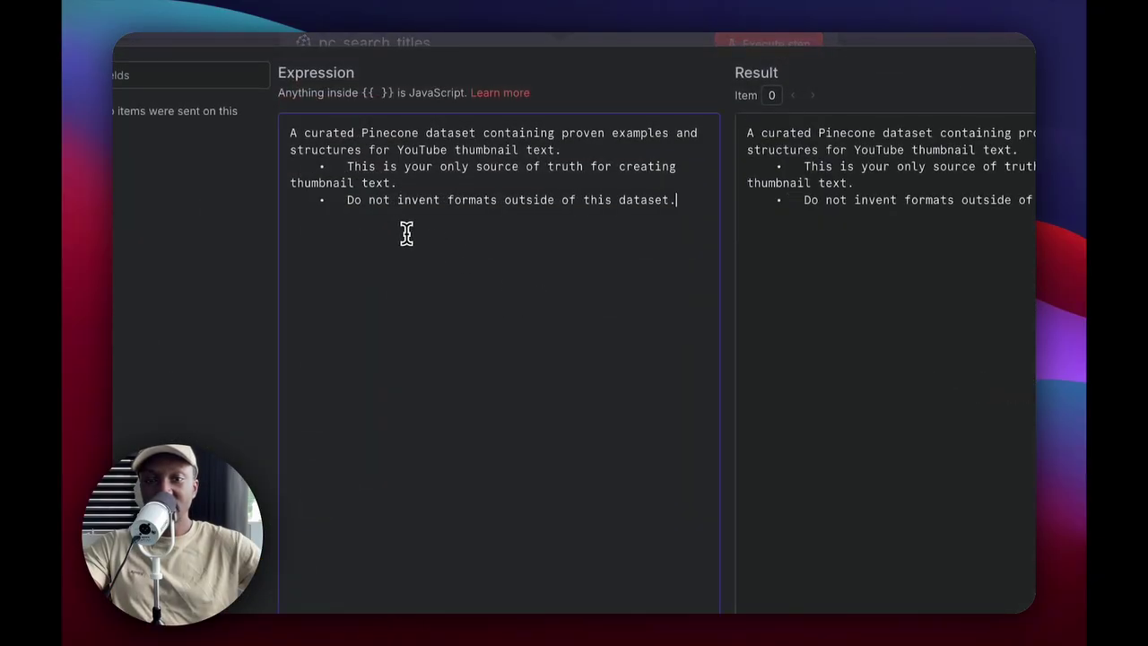
{"action": "left_click", "coordinate": [429, 43]}
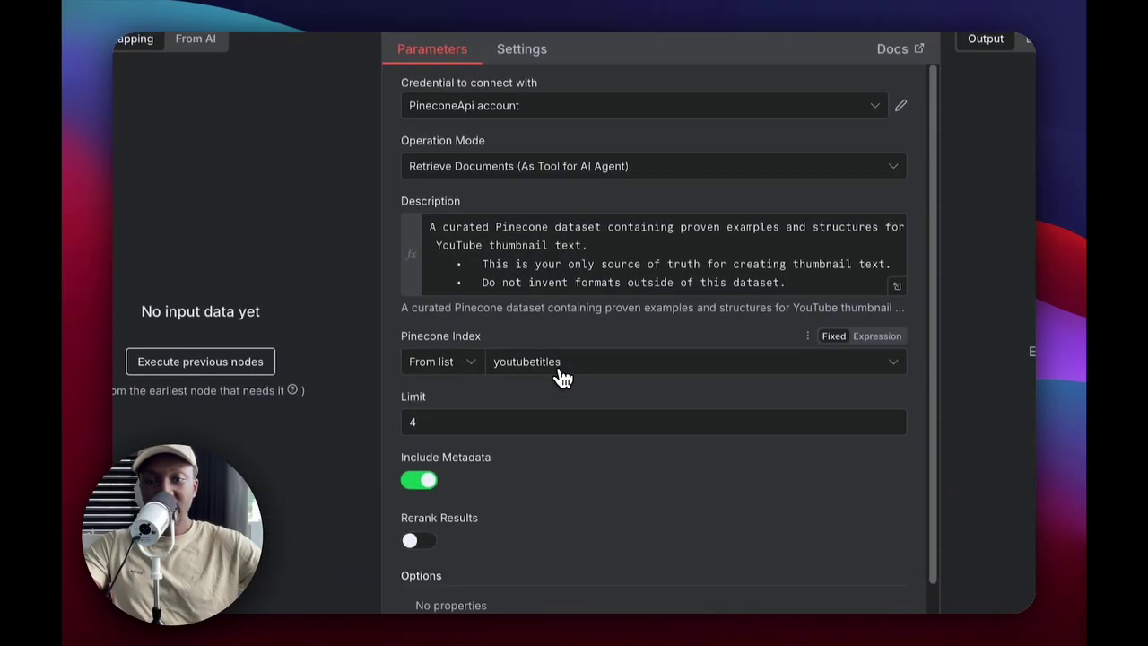
View the Pinecone indexes available to pc_search_titles, leave youtubetitles selected, and close the node
{"action": "left_click", "coordinate": [565, 532]}
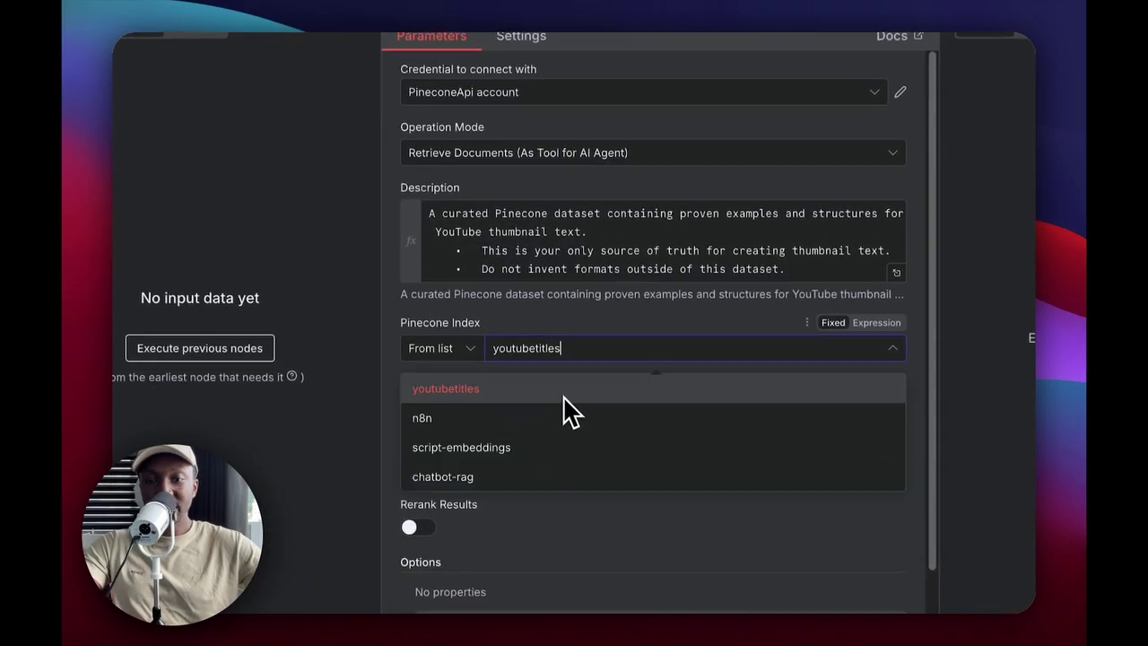
{"action": "left_click", "coordinate": [551, 323]}
{"action": "left_click", "coordinate": [530, 346]}
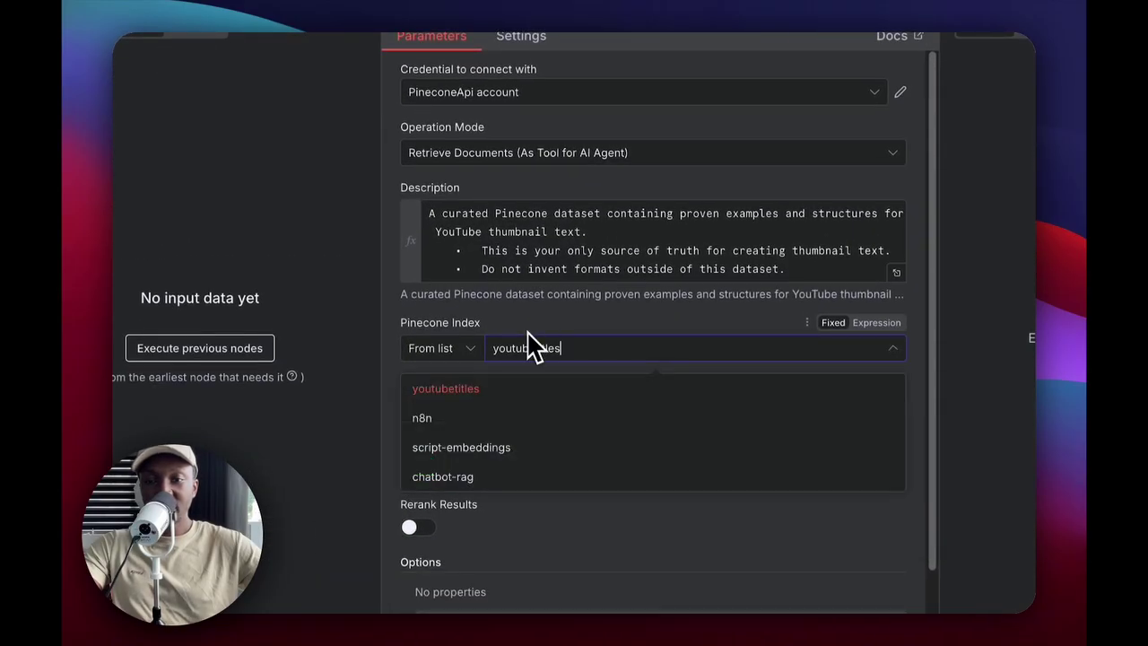
{"action": "left_click", "coordinate": [510, 308]}
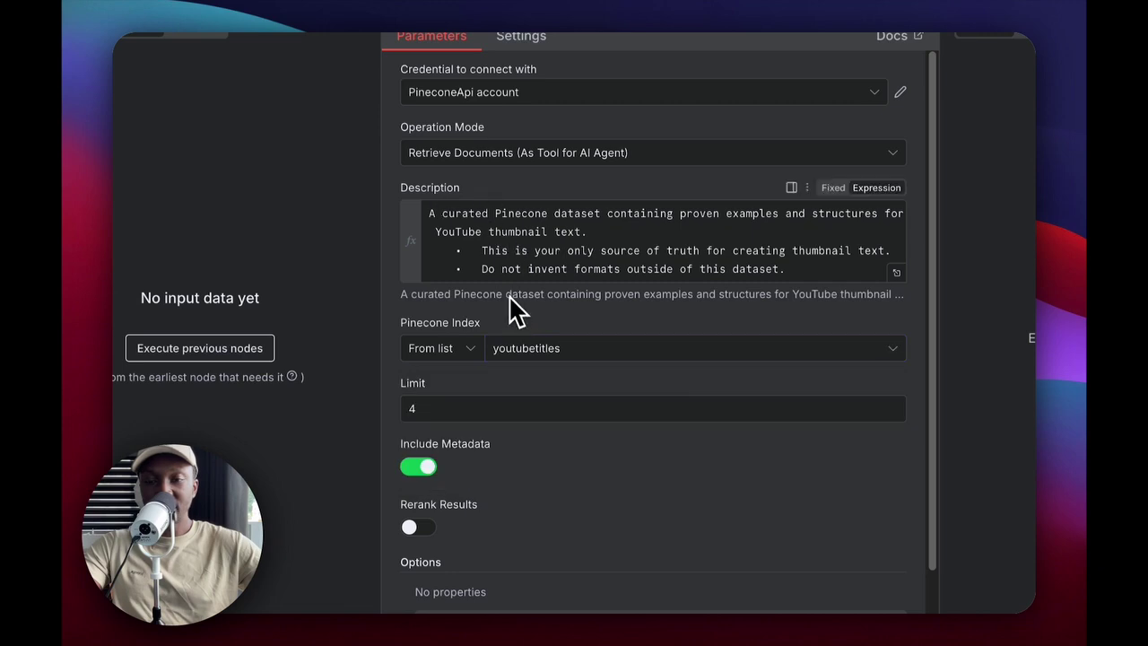
{"action": "key", "text": "Escape"}
Check the credential and embedding model of the Embeddings OpenAI3 node, and close it
{"action": "scroll", "coordinate": [682, 449], "scroll_direction": "down", "scroll_amount": 2}
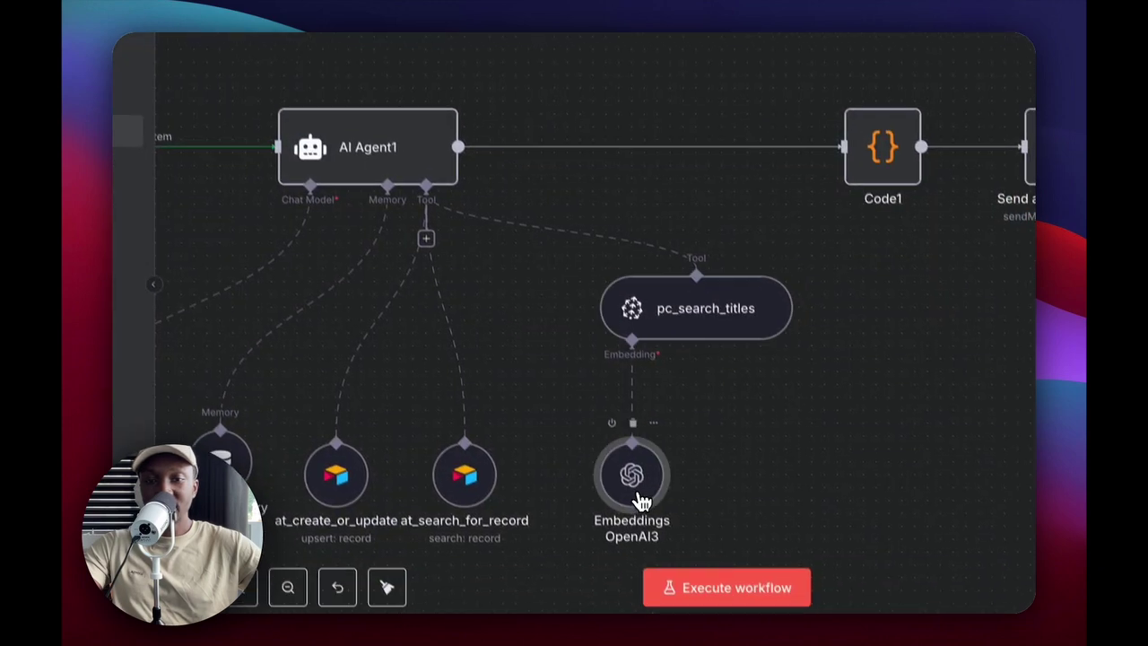
{"action": "double_click", "coordinate": [646, 505]}
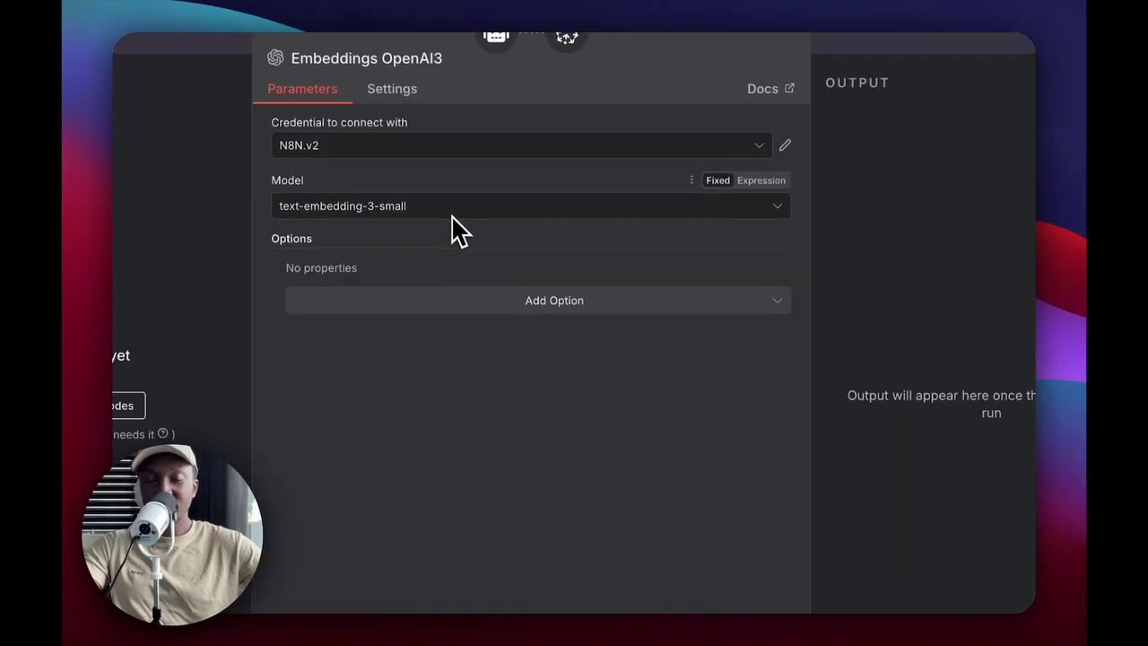
{"action": "key", "text": "Escape"}
Review the JavaScript in the Code1 node that parses the AI output, and close the node
{"action": "double_click", "coordinate": [775, 274]}
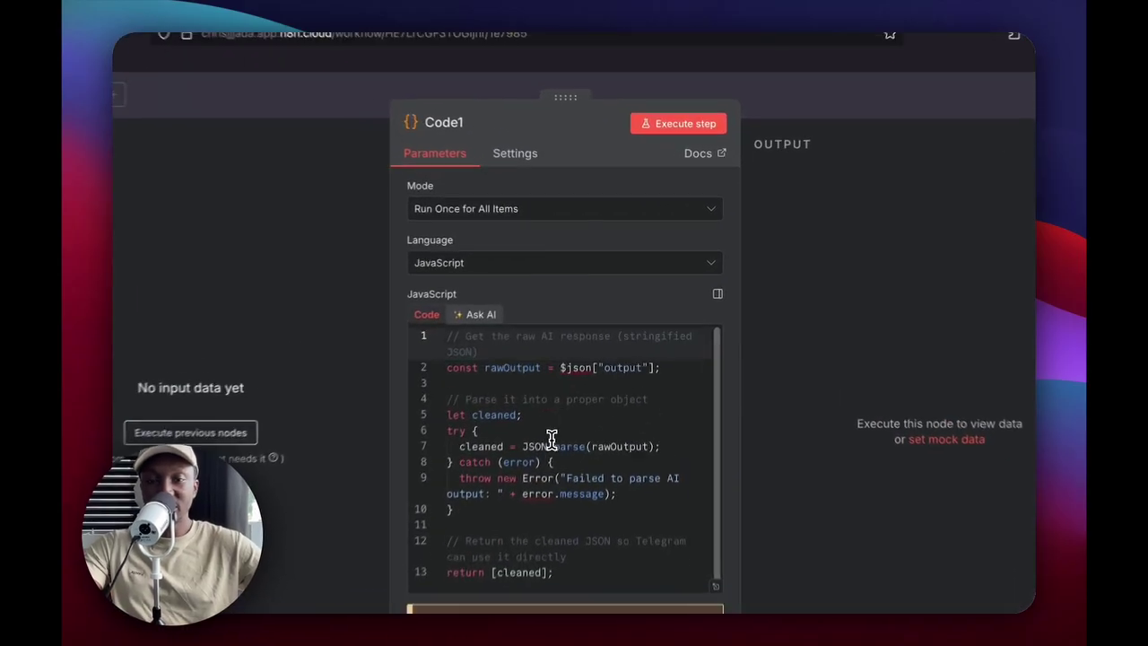
{"action": "left_click", "coordinate": [552, 440]}
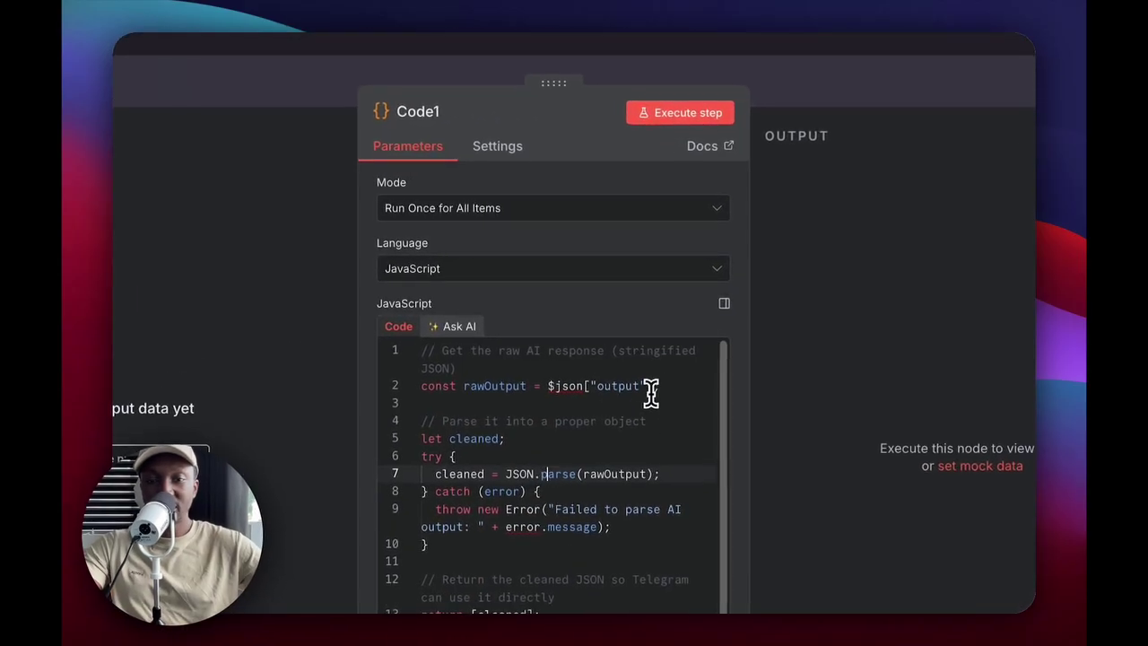
{"action": "left_click", "coordinate": [381, 153]}
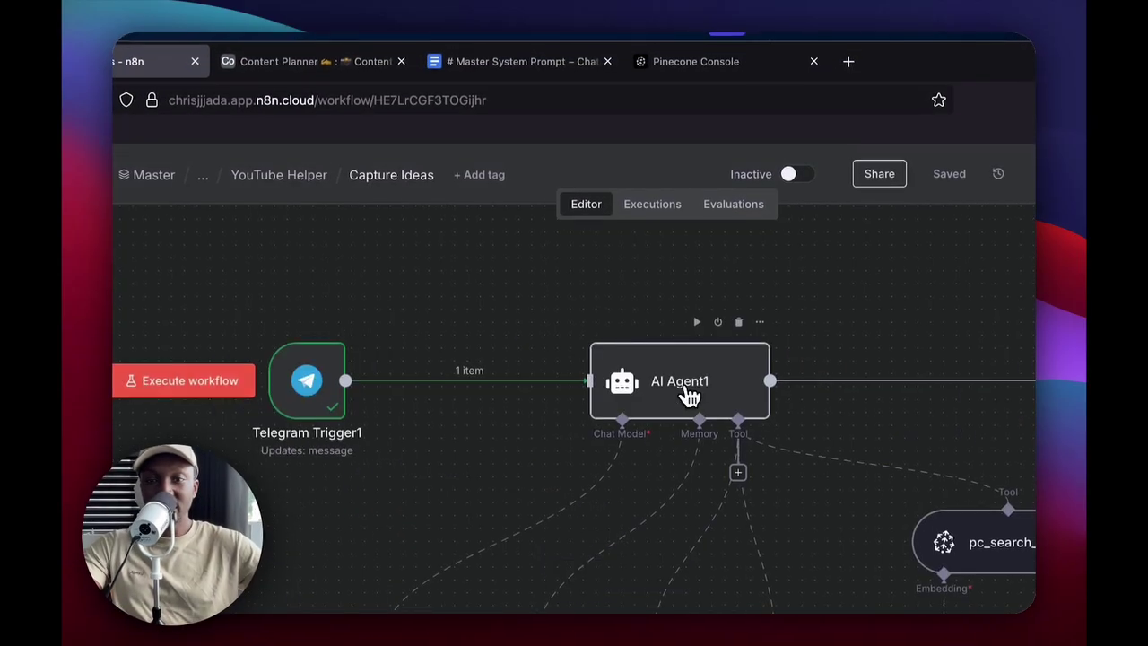
Execute the AI Agent1 node on its own and follow its run along the workflow
{"action": "left_click", "coordinate": [697, 324]}
{"action": "left_click_drag", "start_coordinate": [868, 333], "coordinate": [777, 334]}
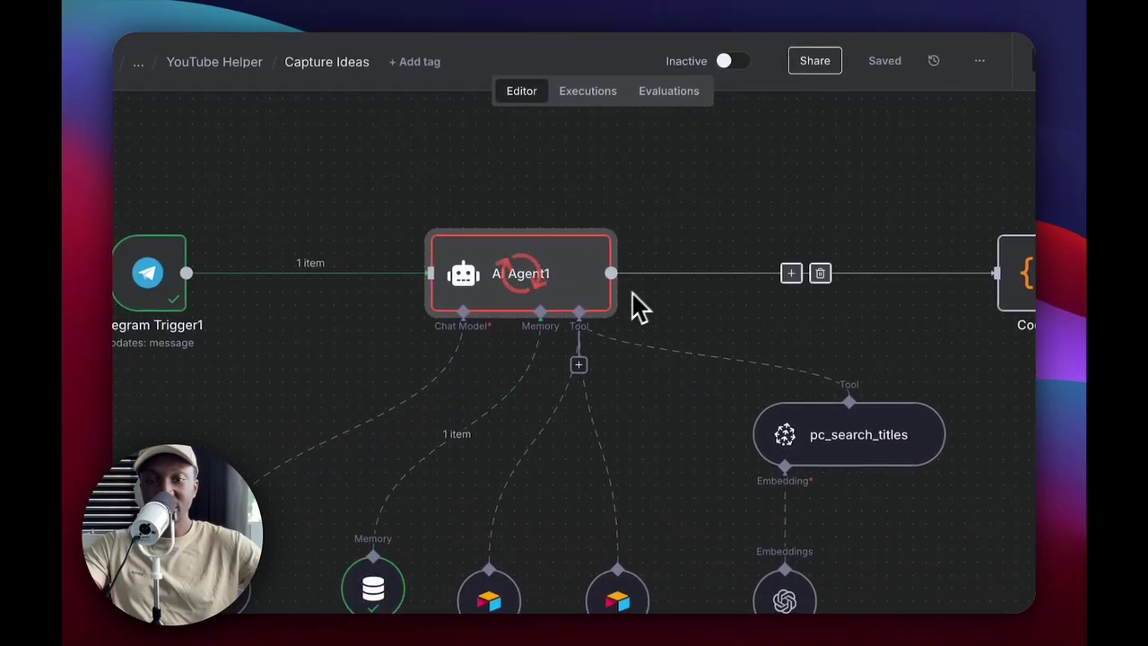
{"action": "scroll", "coordinate": [532, 248], "scroll_direction": "right", "scroll_amount": 3}
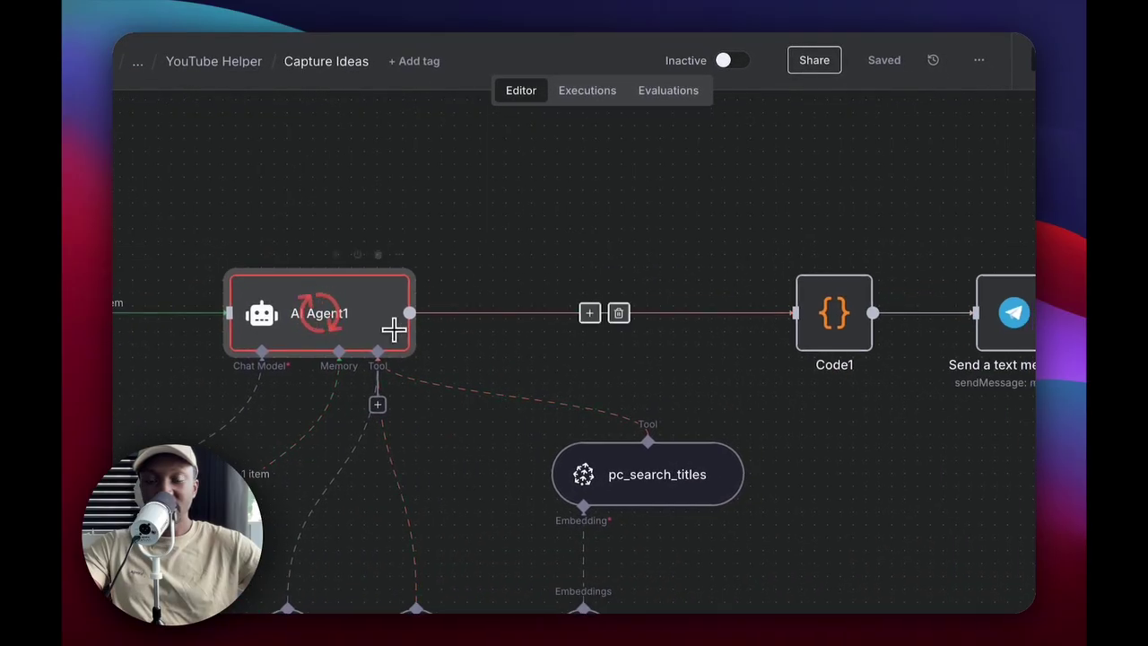
{"action": "scroll", "coordinate": [508, 338], "scroll_direction": "left", "scroll_amount": 2}
{"action": "scroll", "coordinate": [516, 351], "scroll_direction": "right", "scroll_amount": 3}
{"action": "scroll", "coordinate": [454, 357], "scroll_direction": "right", "scroll_amount": 3}
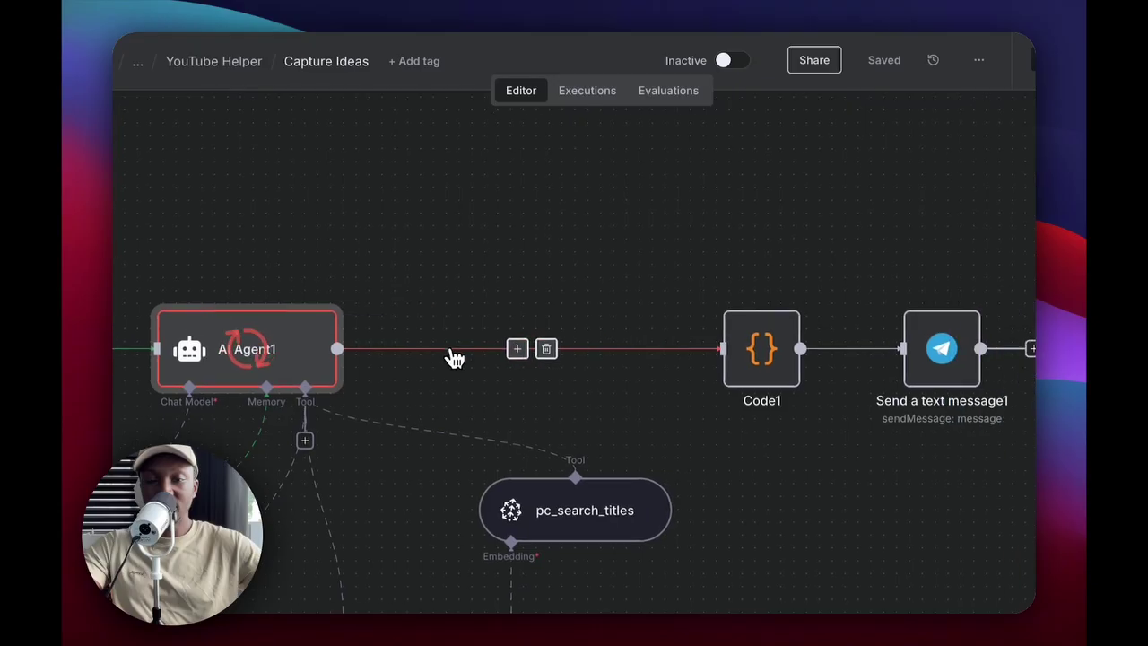
Move the Code1 node closer to AI Agent1, and check which of the agent's sub-nodes ran
{"action": "left_click_drag", "start_coordinate": [682, 356], "coordinate": [475, 359]}
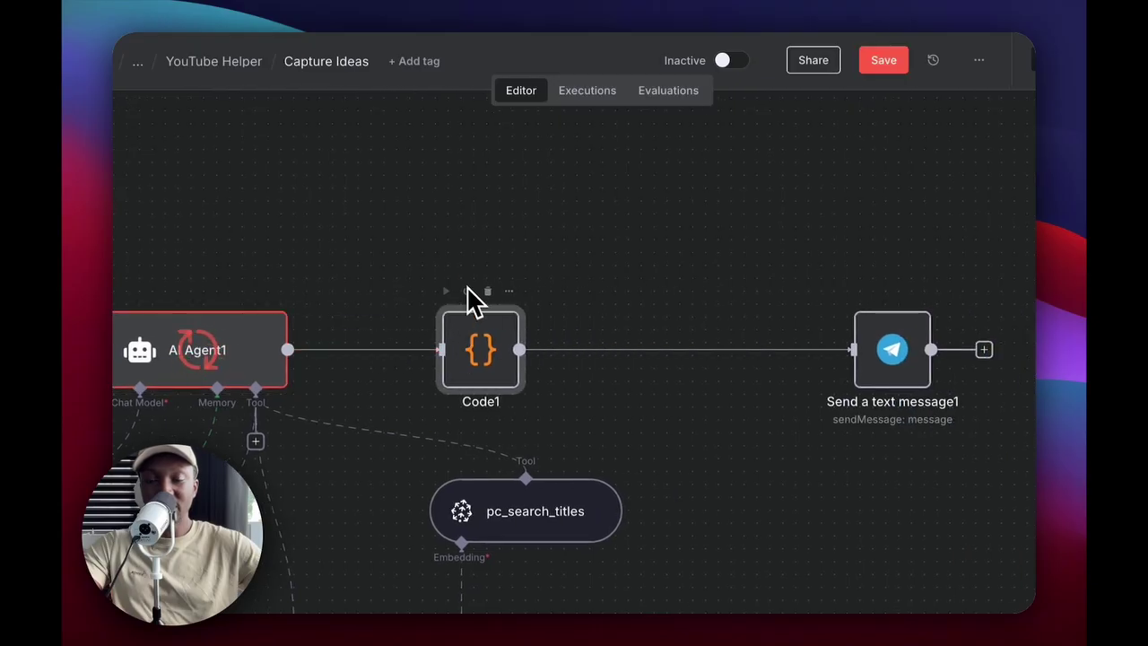
{"action": "left_click_drag", "start_coordinate": [404, 248], "coordinate": [482, 249]}
{"action": "left_click_drag", "start_coordinate": [307, 458], "coordinate": [480, 316]}
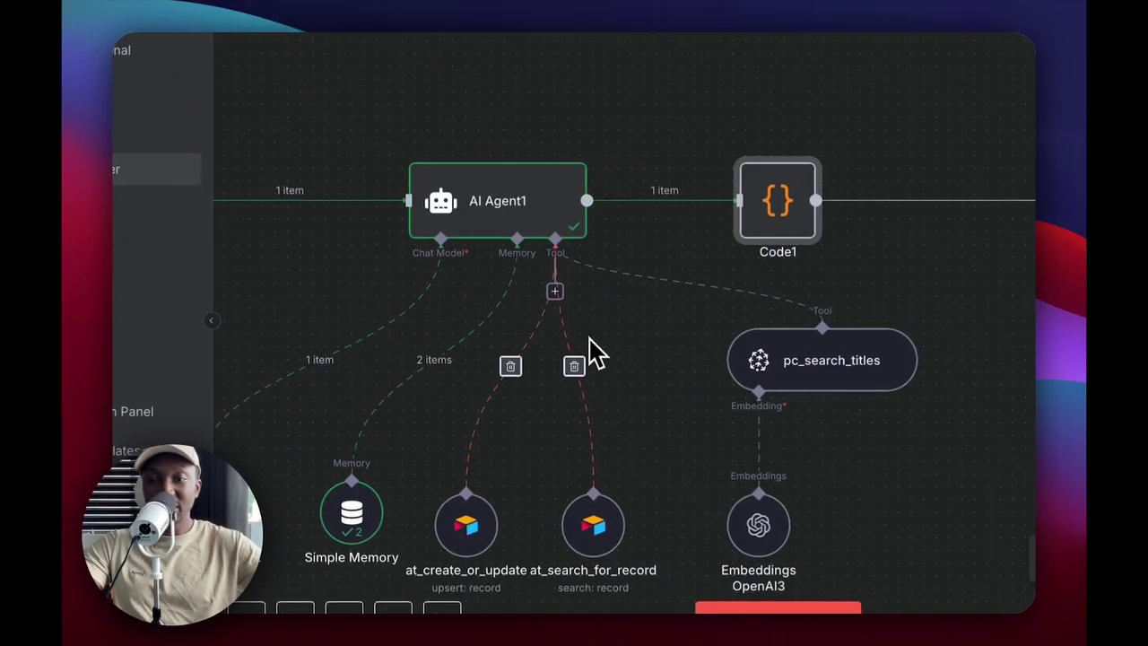
Execute the Code1 node and inspect its parsed output fields, from message through winning_title to agent_notes
{"action": "left_click", "coordinate": [748, 140]}
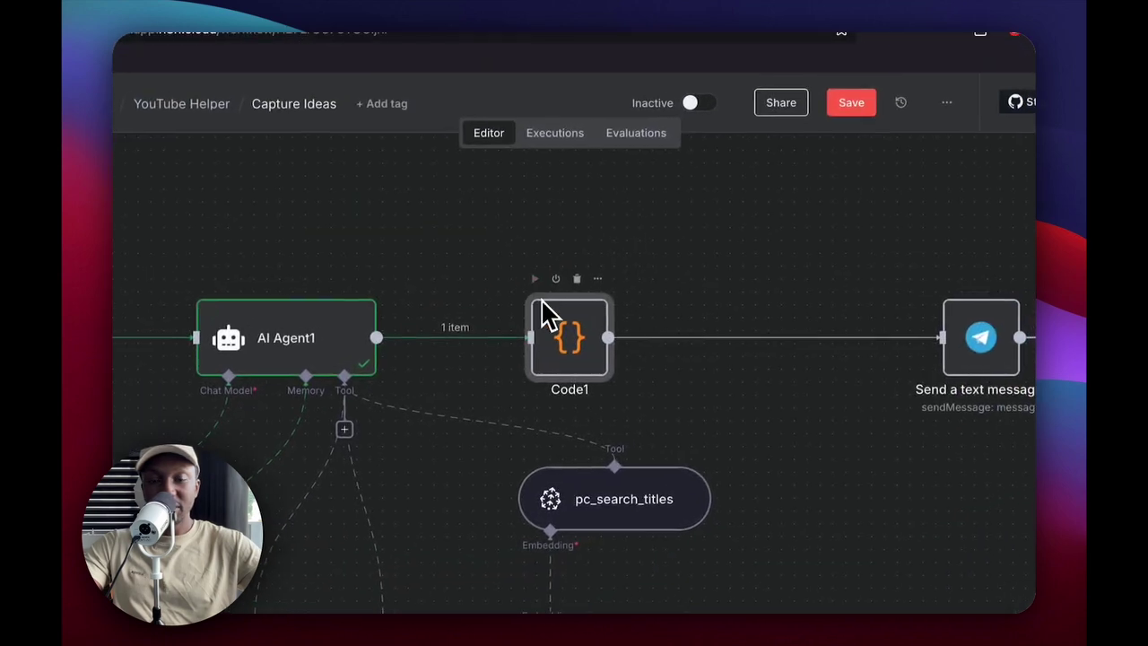
{"action": "scroll", "coordinate": [723, 167], "scroll_direction": "right", "scroll_amount": 2}
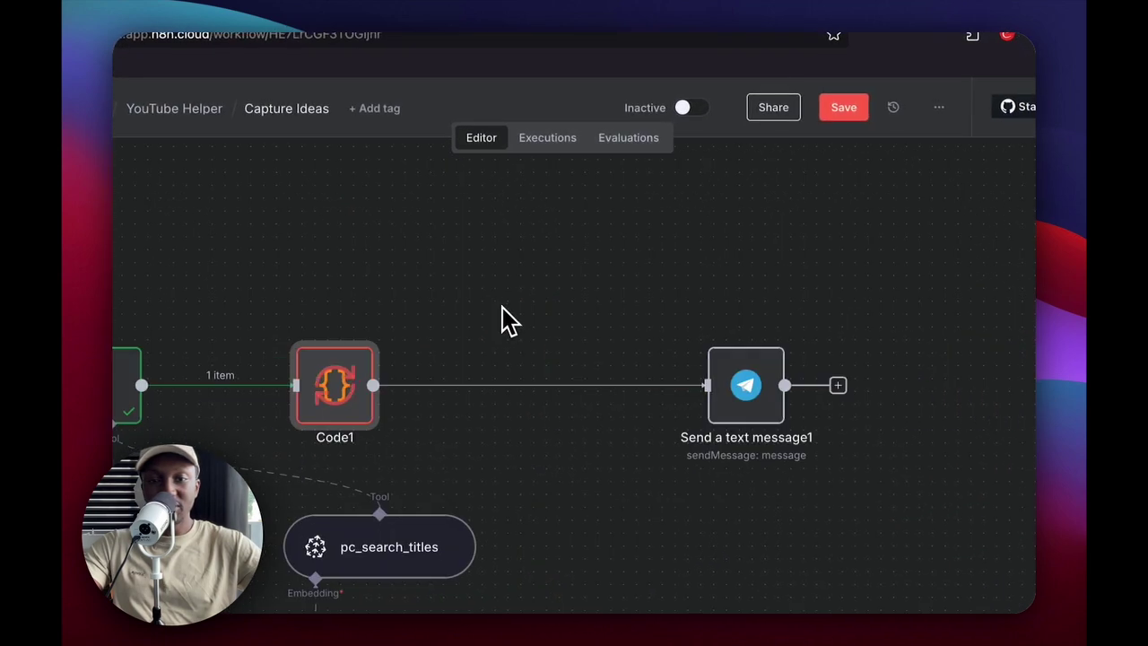
{"action": "double_click", "coordinate": [348, 393]}
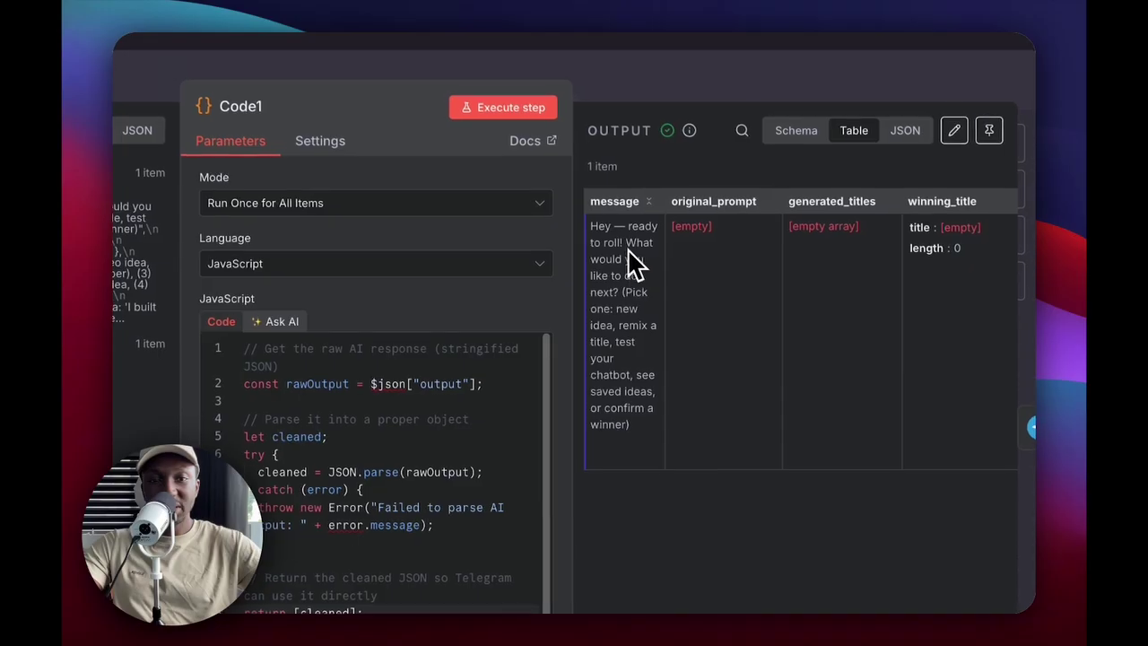
{"action": "left_click_drag", "start_coordinate": [615, 279], "coordinate": [624, 408]}
{"action": "scroll", "coordinate": [761, 359], "scroll_direction": "right", "scroll_amount": 3}
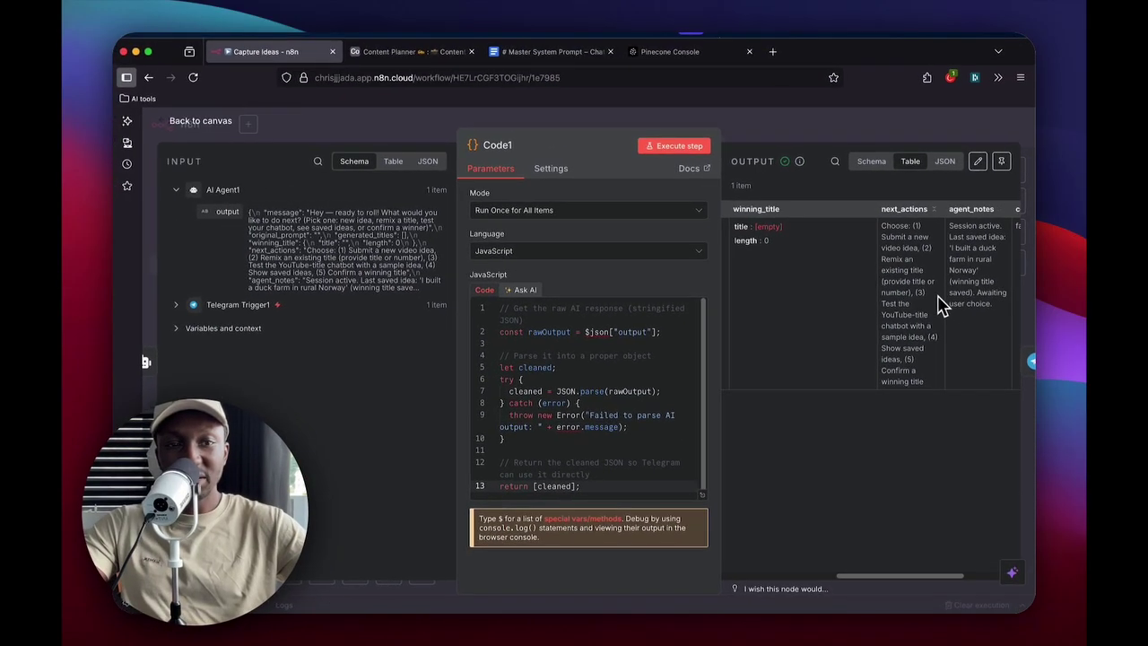
Review the parsed Code1 output from conversation_complete back to the message field, and close the node
{"action": "scroll", "coordinate": [951, 278], "scroll_direction": "right", "scroll_amount": 3}
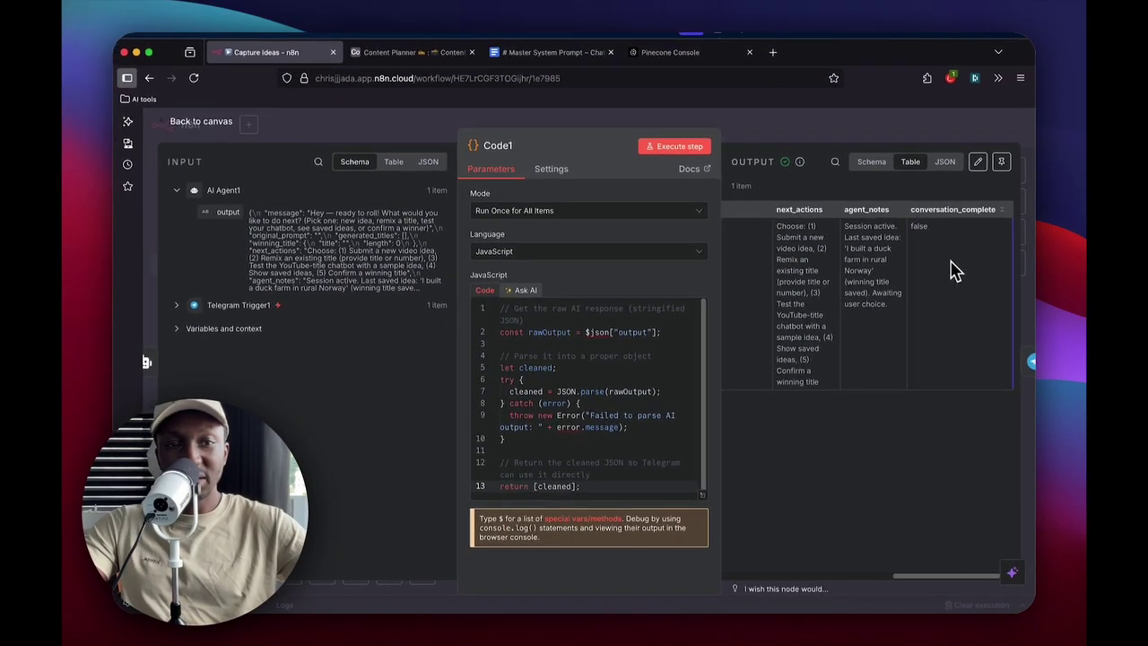
{"action": "scroll", "coordinate": [826, 323], "scroll_direction": "left", "scroll_amount": 8}
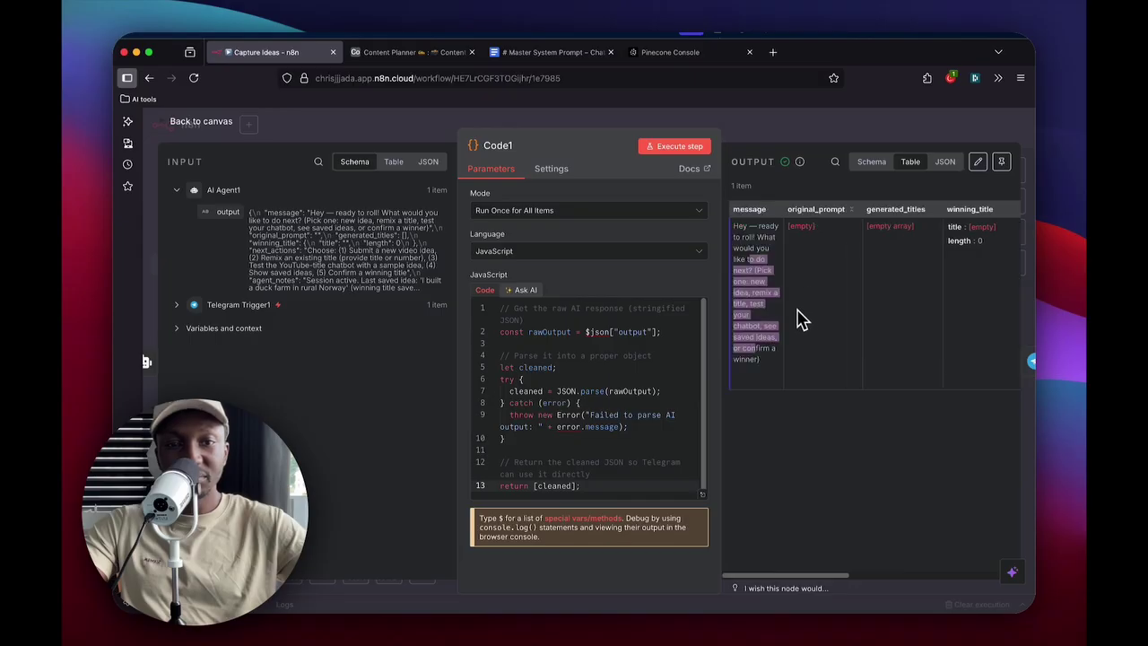
{"action": "scroll", "coordinate": [924, 256], "scroll_direction": "right", "scroll_amount": 2}
{"action": "scroll", "coordinate": [869, 255], "scroll_direction": "left", "scroll_amount": 2}
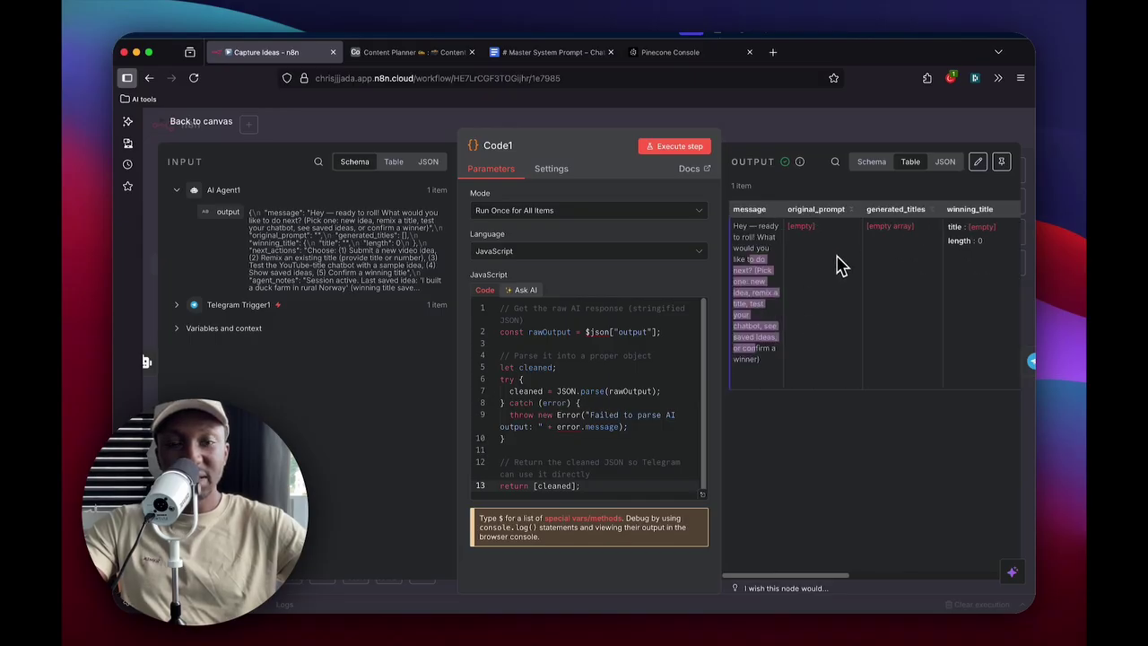
{"action": "left_click_drag", "start_coordinate": [769, 293], "coordinate": [769, 333]}
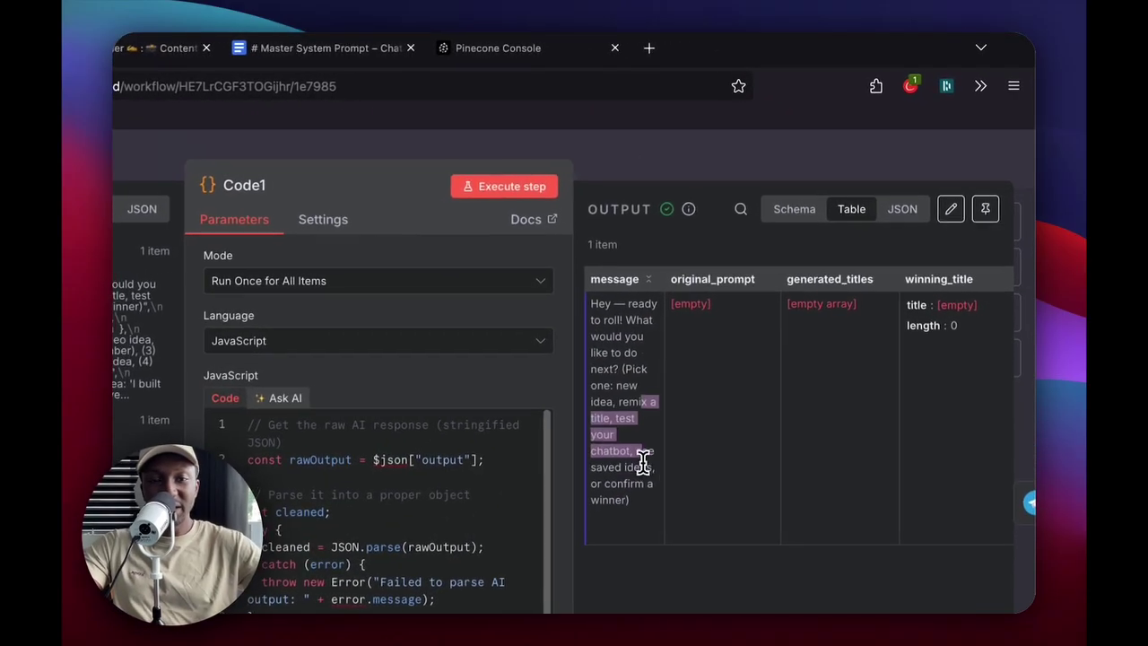
{"action": "left_click", "coordinate": [626, 166]}
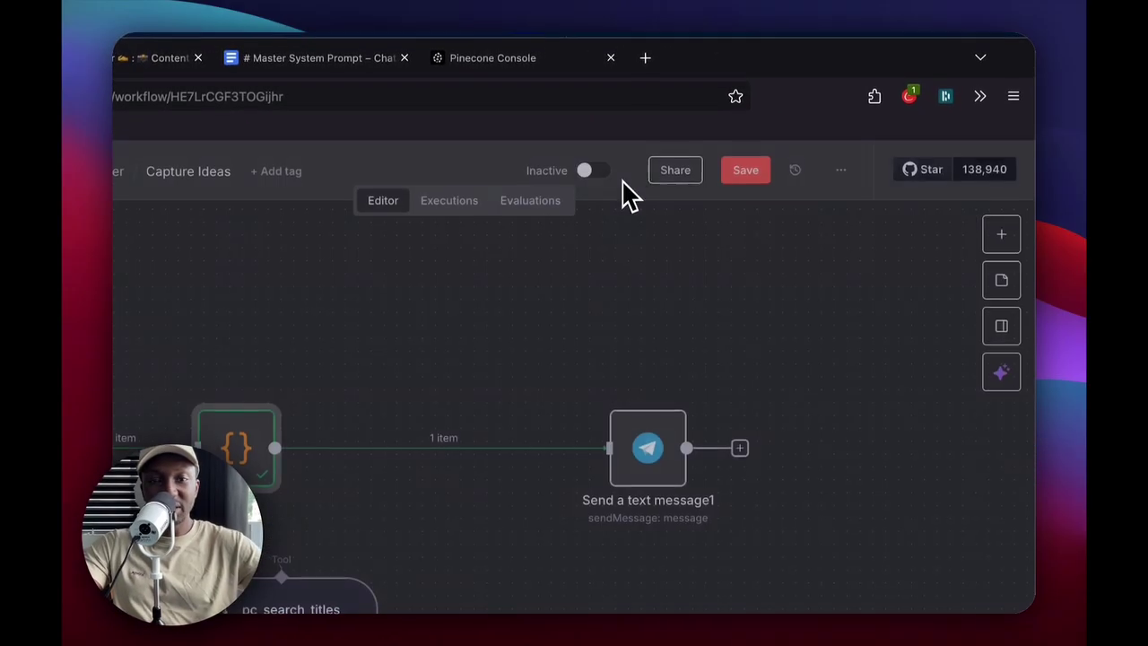
Execute the Send a text message1 node on its own, and check which Telegram credential it connects with
{"action": "left_click", "coordinate": [617, 286]}
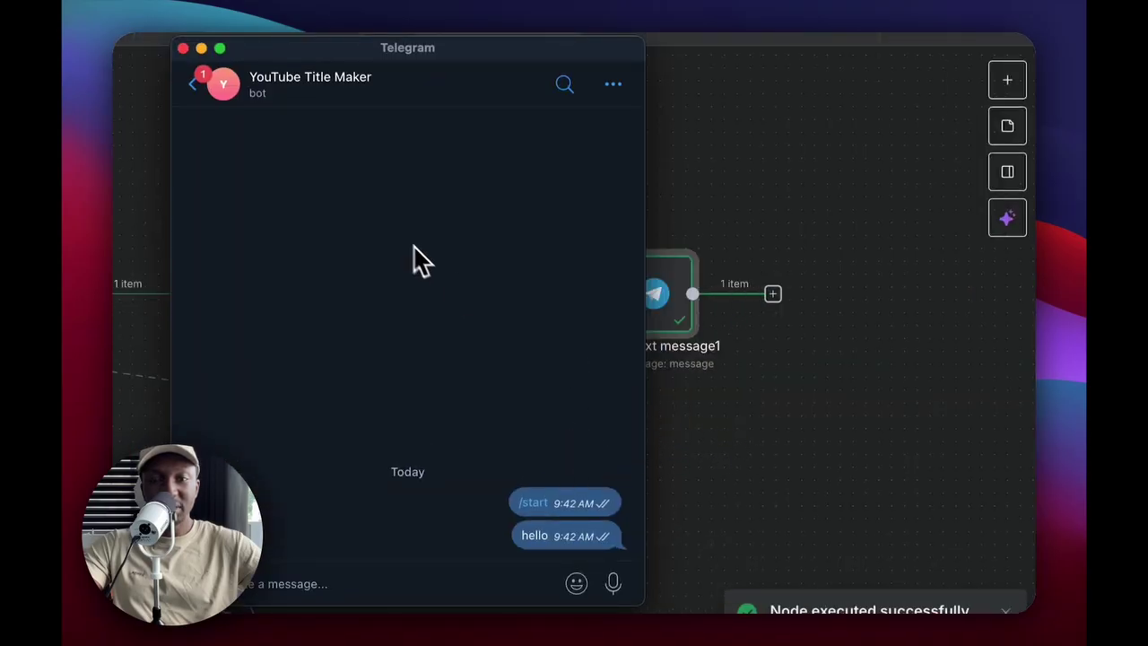
{"action": "left_click", "coordinate": [183, 48]}
{"action": "double_click", "coordinate": [677, 292]}
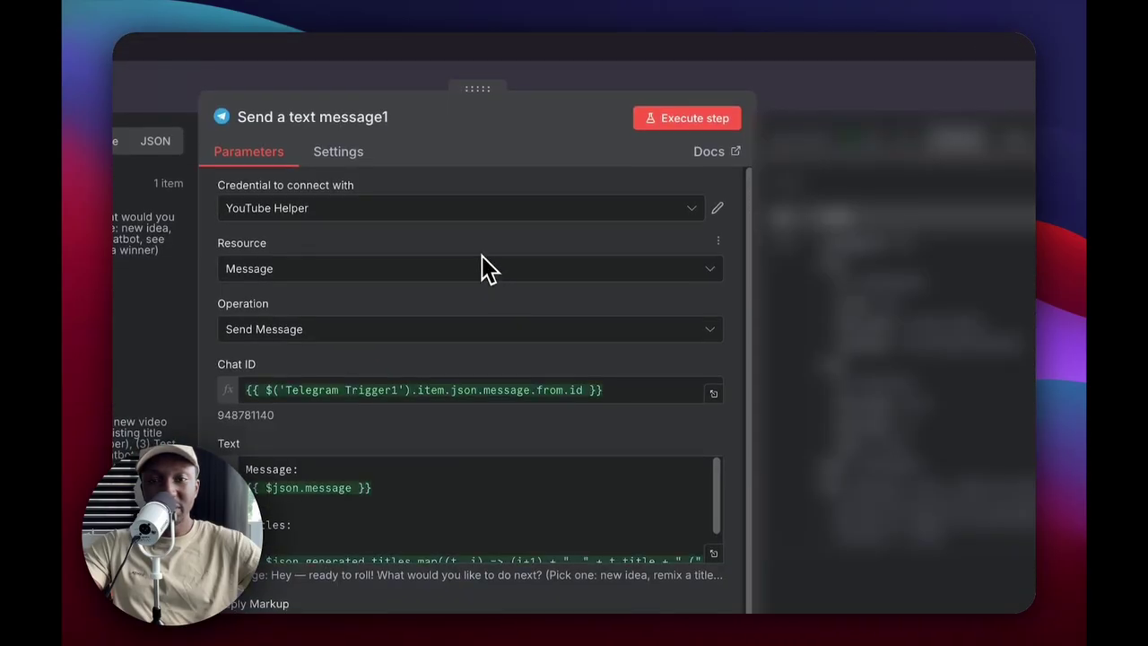
{"action": "left_click", "coordinate": [445, 209]}
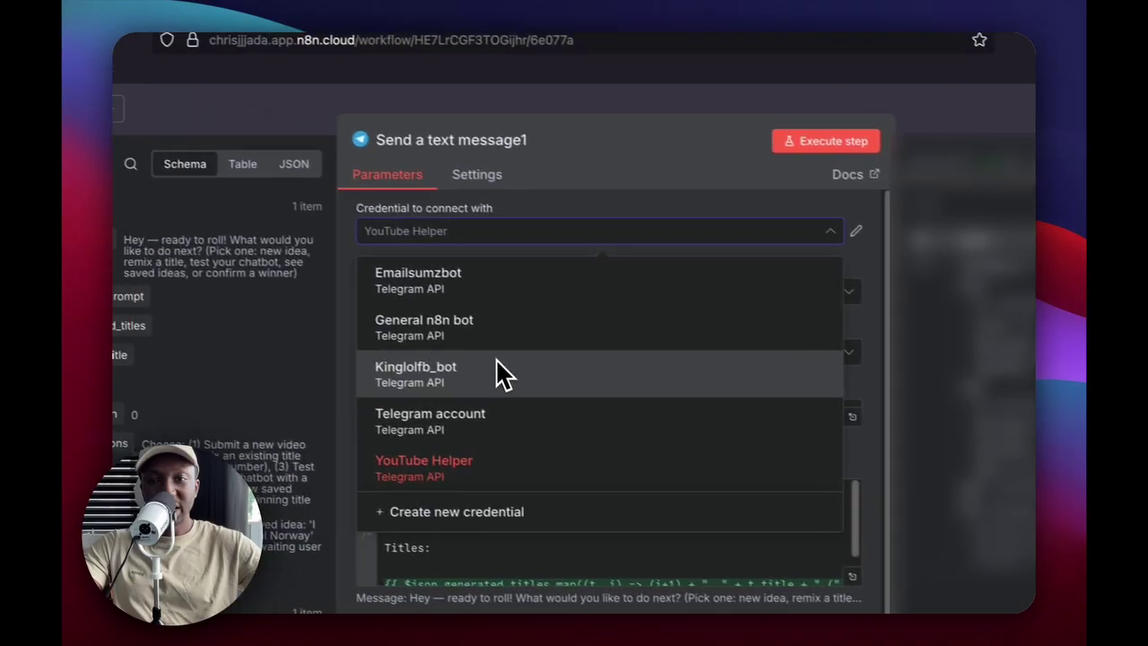
{"action": "left_click", "coordinate": [467, 147]}
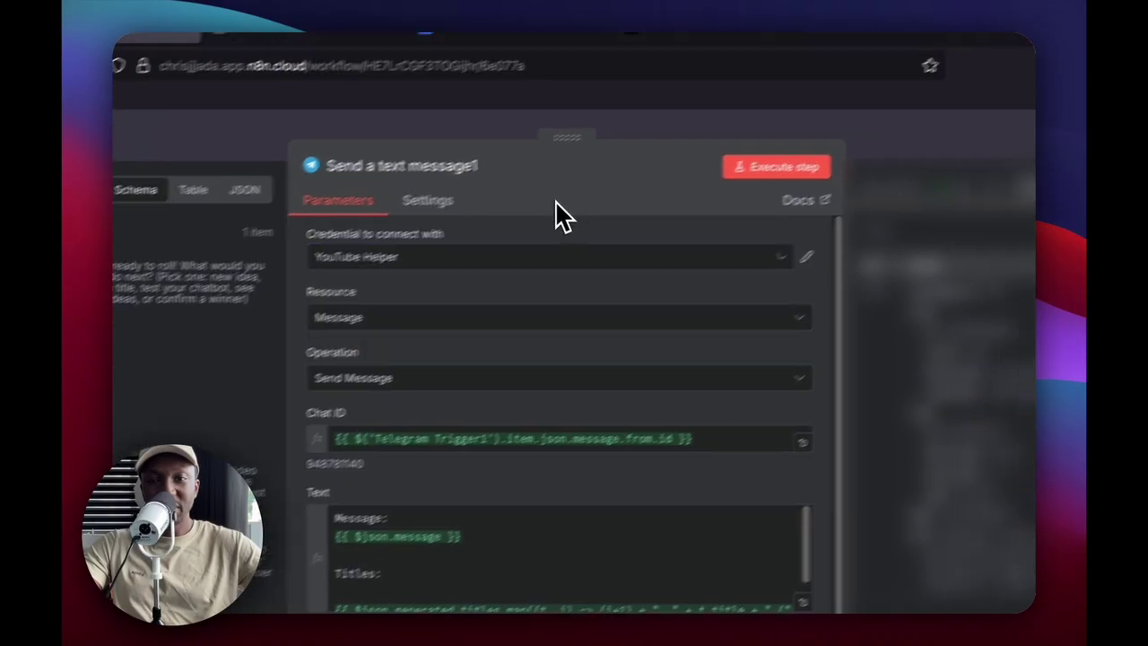
Switch to Telegram and read the newest message in the Youtube Helper chat, and close the Send a text message1 node in n8n
{"action": "key", "text": "ctrl+Up"}
{"action": "left_click", "coordinate": [728, 316]}
{"action": "left_click", "coordinate": [463, 191]}
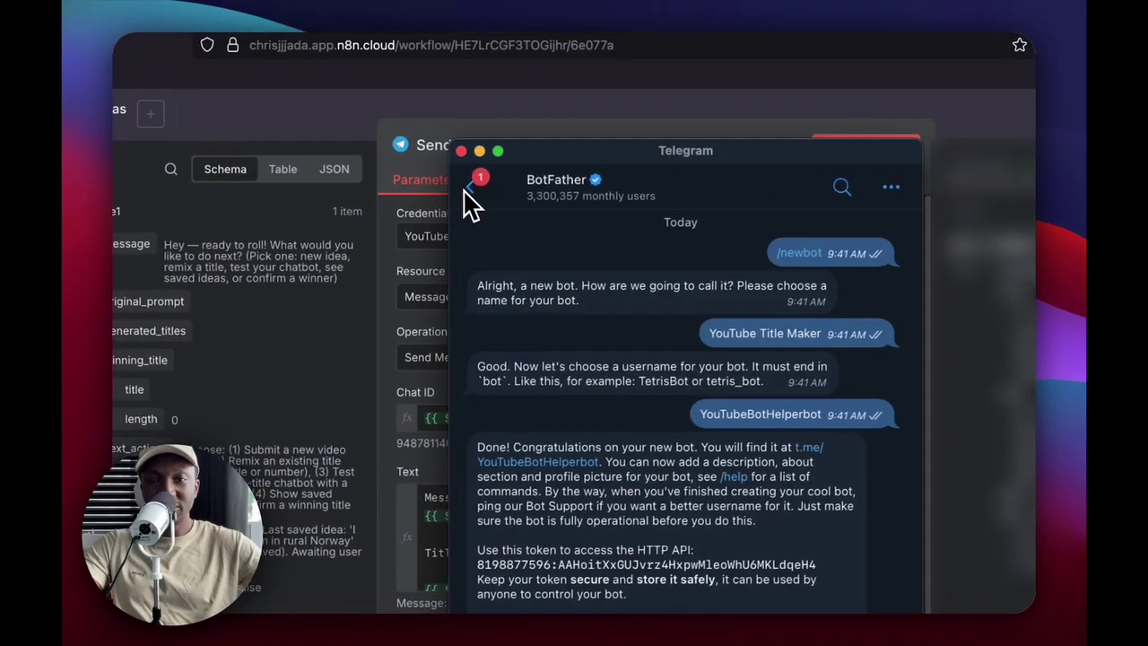
{"action": "left_click", "coordinate": [468, 190]}
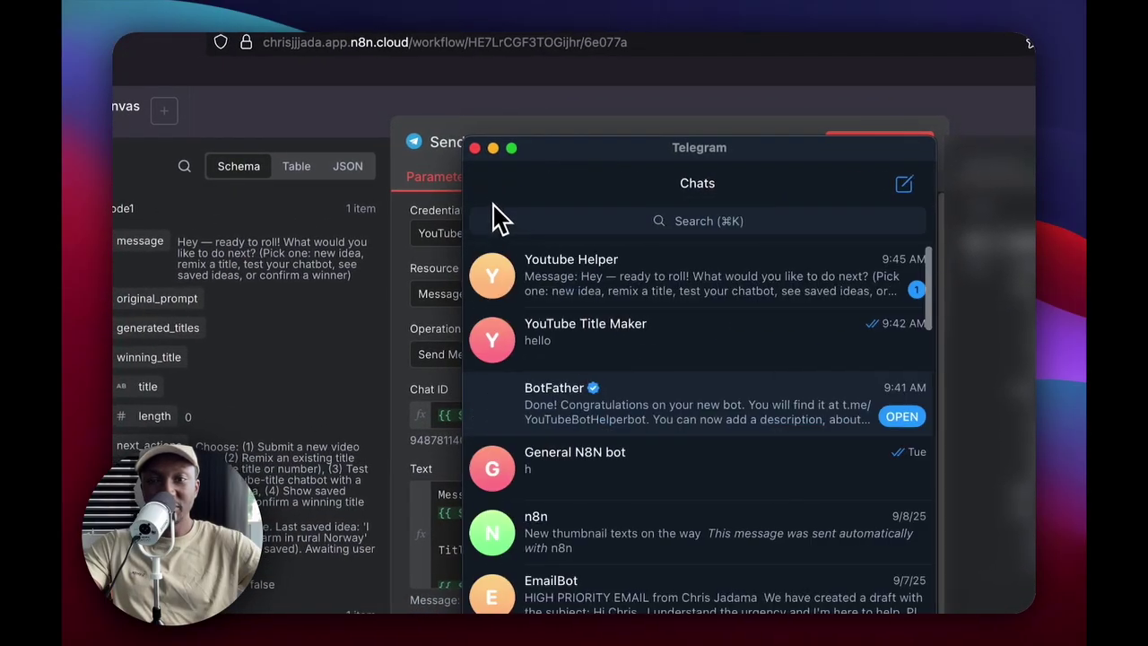
{"action": "left_click", "coordinate": [631, 302]}
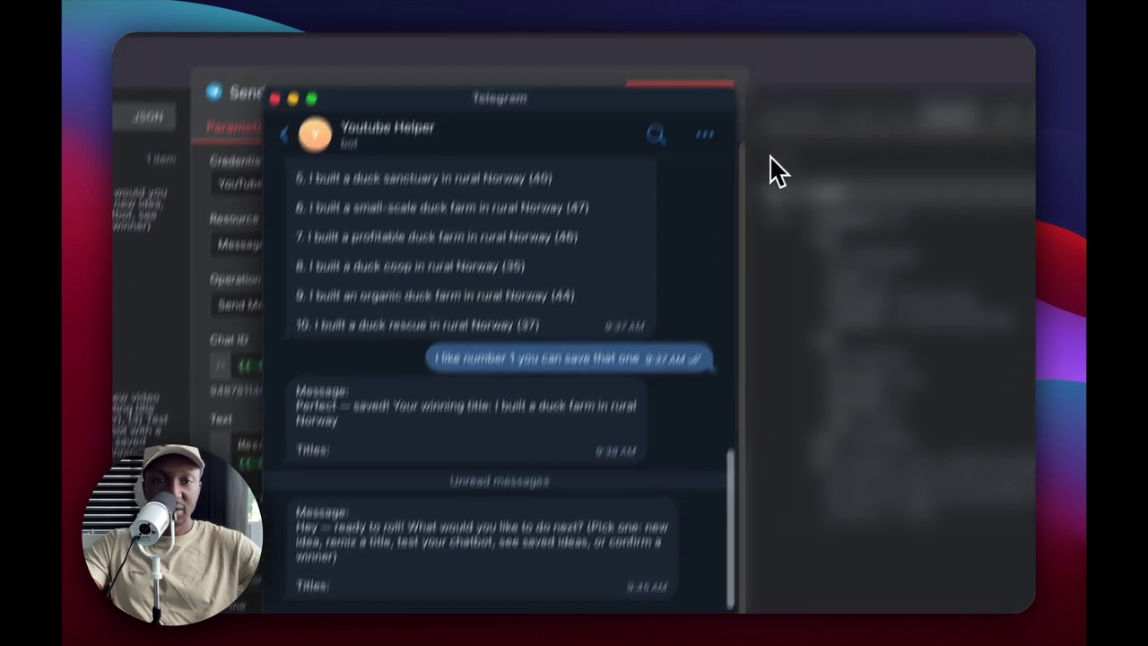
{"action": "left_click", "coordinate": [769, 160]}
{"action": "key", "text": "Escape"}
Activate all nodes of the deactivated ingestion flow above the agent, from the manual trigger through Google Drive to the Pinecone Vector Store
{"action": "scroll", "coordinate": [572, 481], "scroll_direction": "left", "scroll_amount": 3}
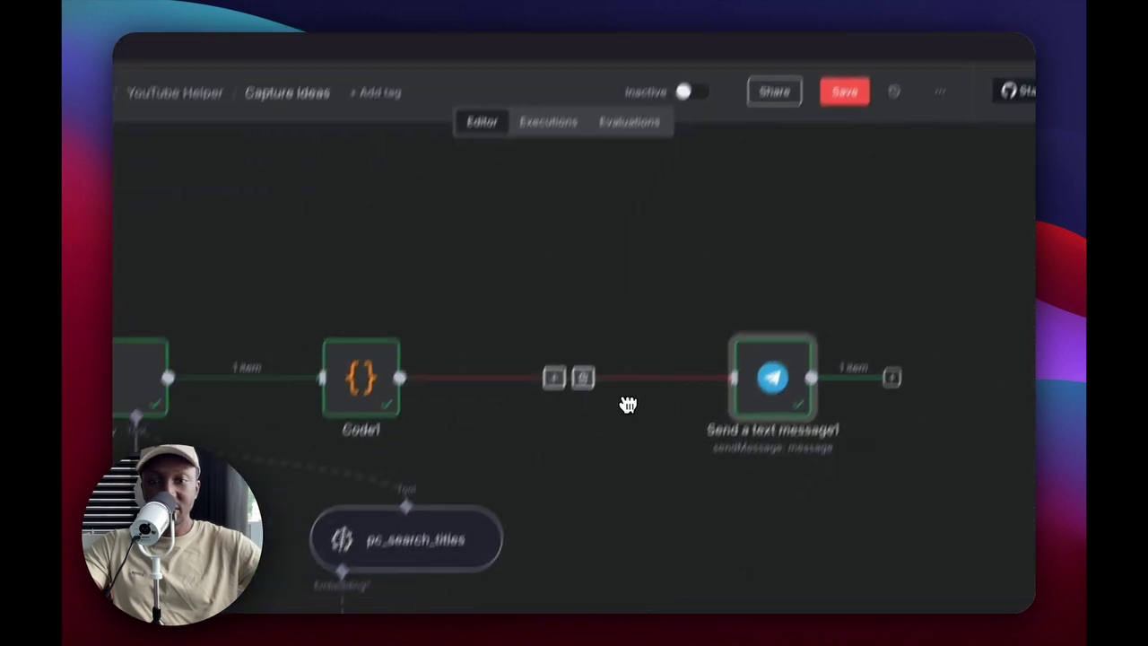
{"action": "scroll", "coordinate": [357, 489], "scroll_direction": "down", "scroll_amount": 3}
{"action": "scroll", "coordinate": [305, 435], "scroll_direction": "left", "scroll_amount": 3}
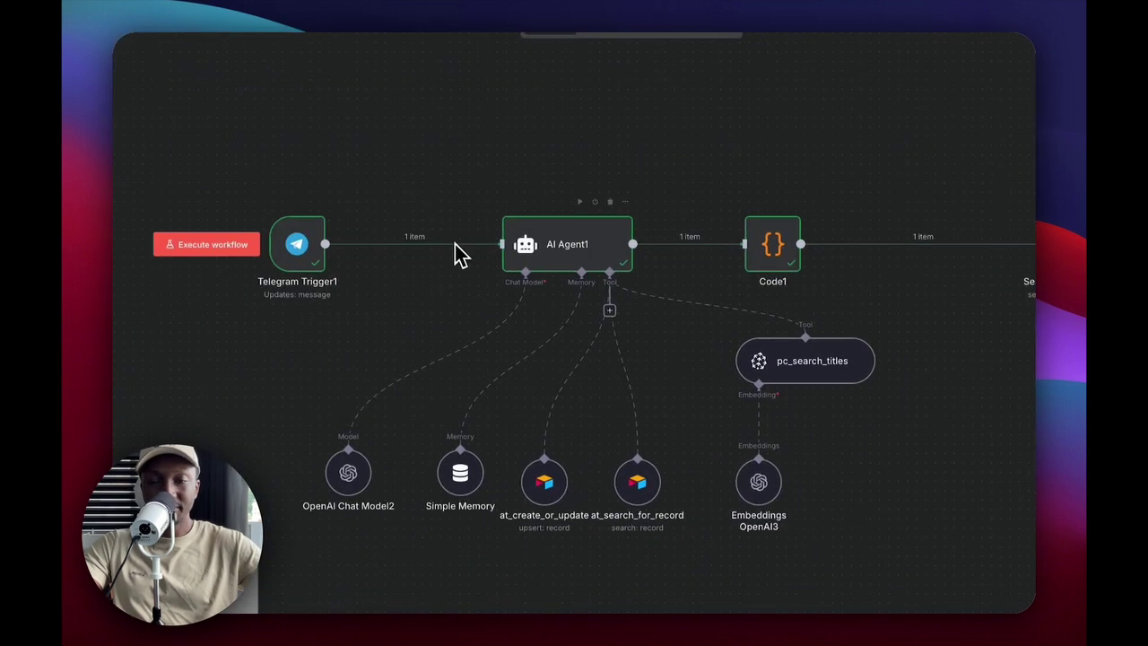
{"action": "scroll", "coordinate": [460, 253], "scroll_direction": "up", "scroll_amount": 10}
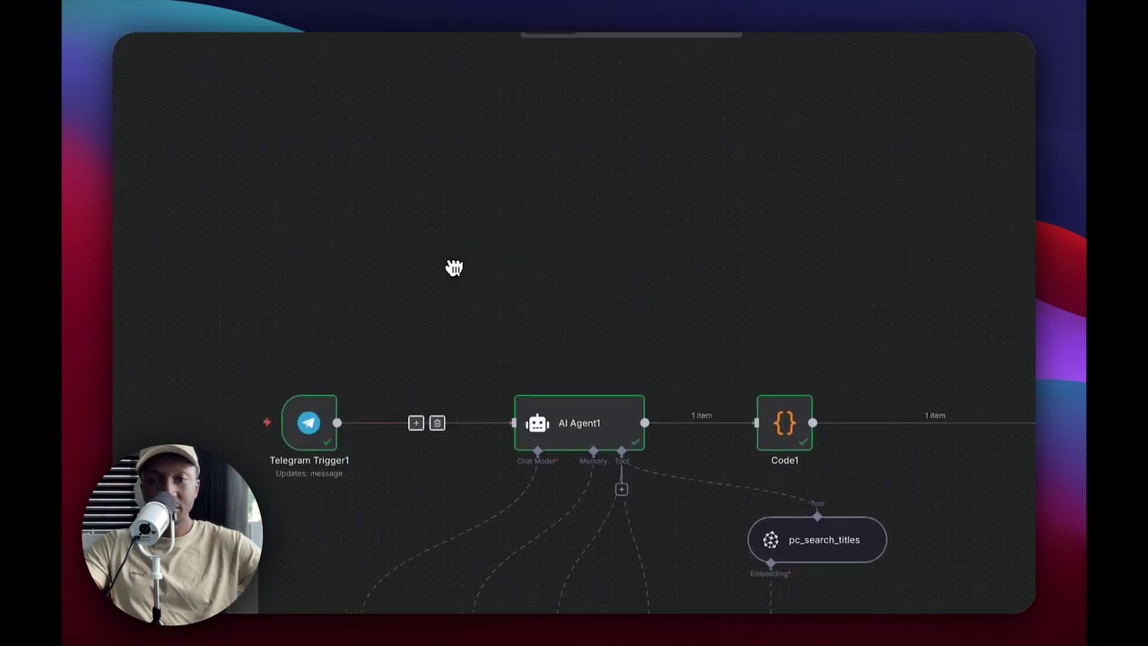
{"action": "scroll", "coordinate": [577, 371], "scroll_direction": "down", "scroll_amount": 3}
{"action": "left_click_drag", "start_coordinate": [909, 163], "coordinate": [293, 439]}
{"action": "key", "text": "d"}
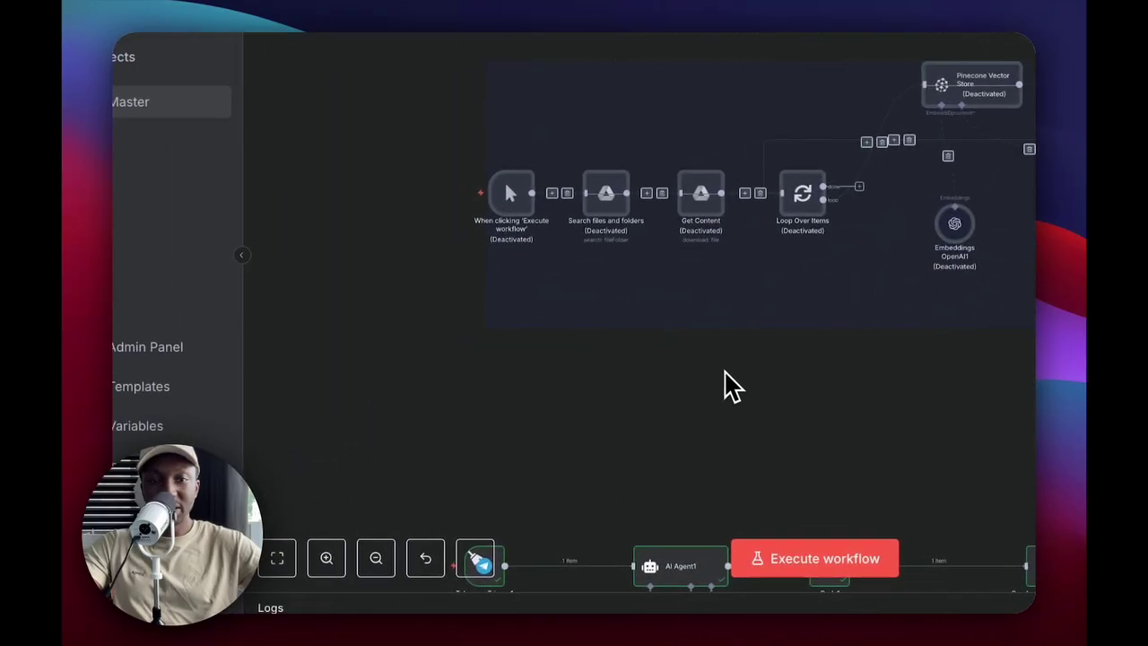
{"action": "key", "text": "d"}
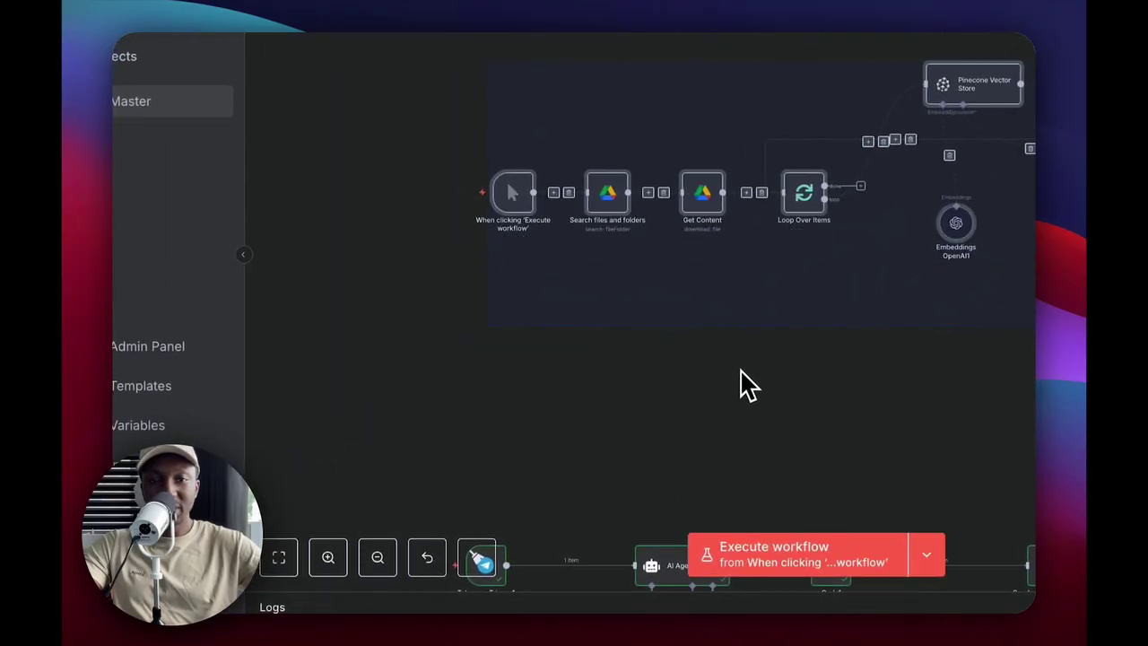
{"action": "left_click", "coordinate": [638, 367]}
Examine the ingestion flow's sequence from the manual trigger through Search files and folders and Get Content to Loop Over Items
{"action": "scroll", "coordinate": [558, 310], "scroll_direction": "up", "scroll_amount": 1}
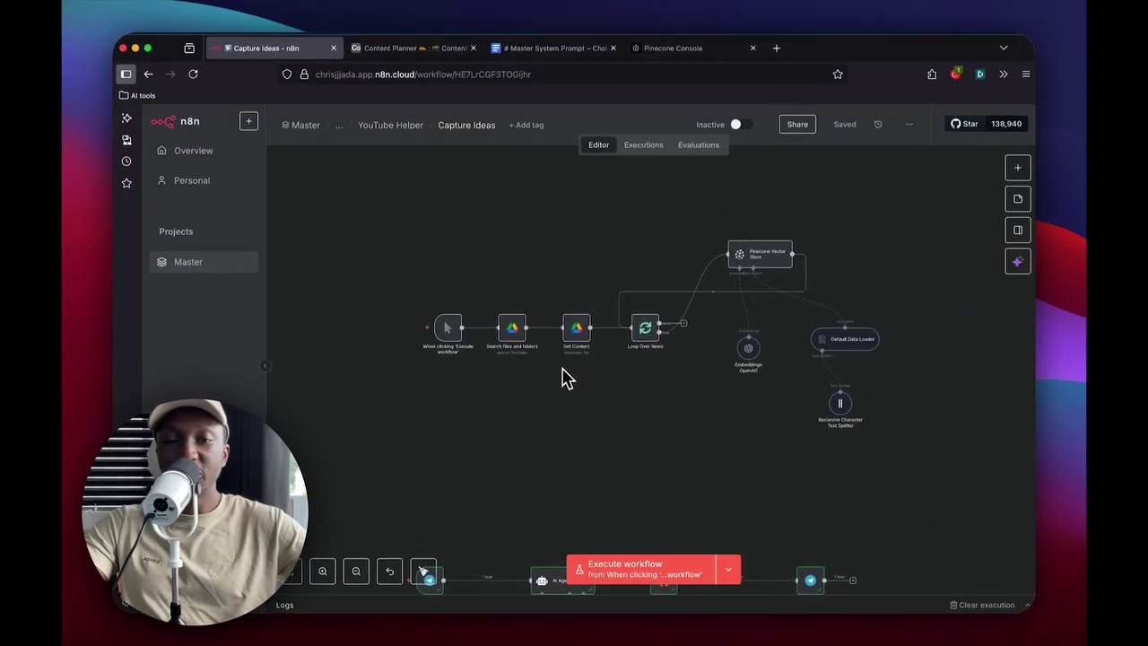
{"action": "scroll", "coordinate": [467, 376], "scroll_direction": "up", "scroll_amount": 5}
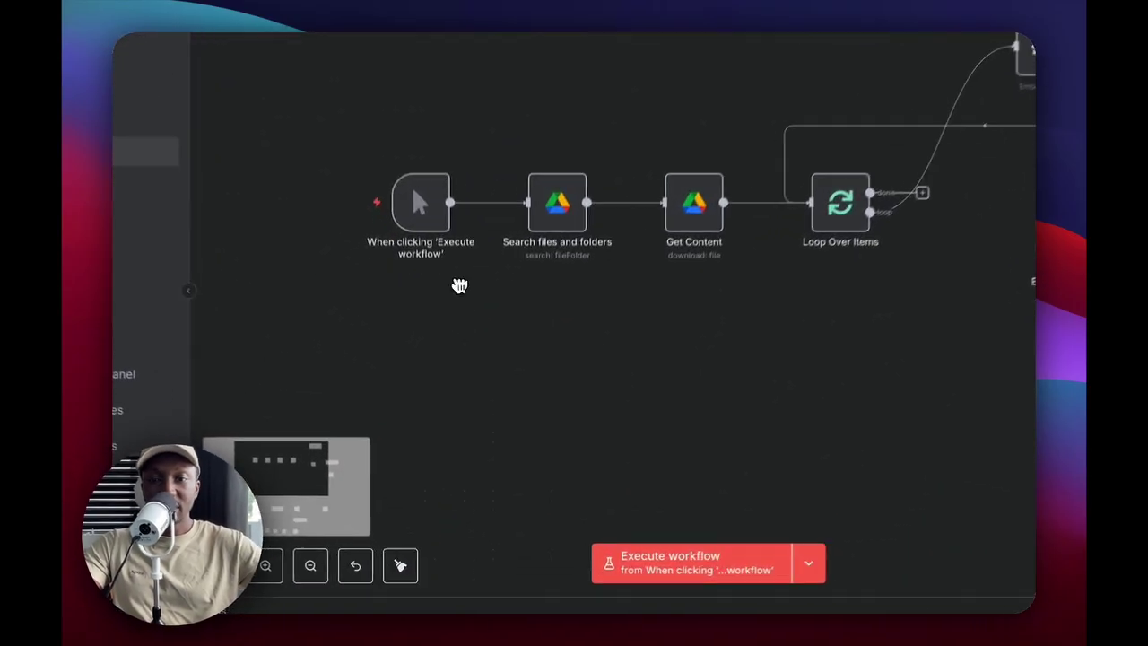
{"action": "left_click_drag", "start_coordinate": [463, 364], "coordinate": [558, 404]}
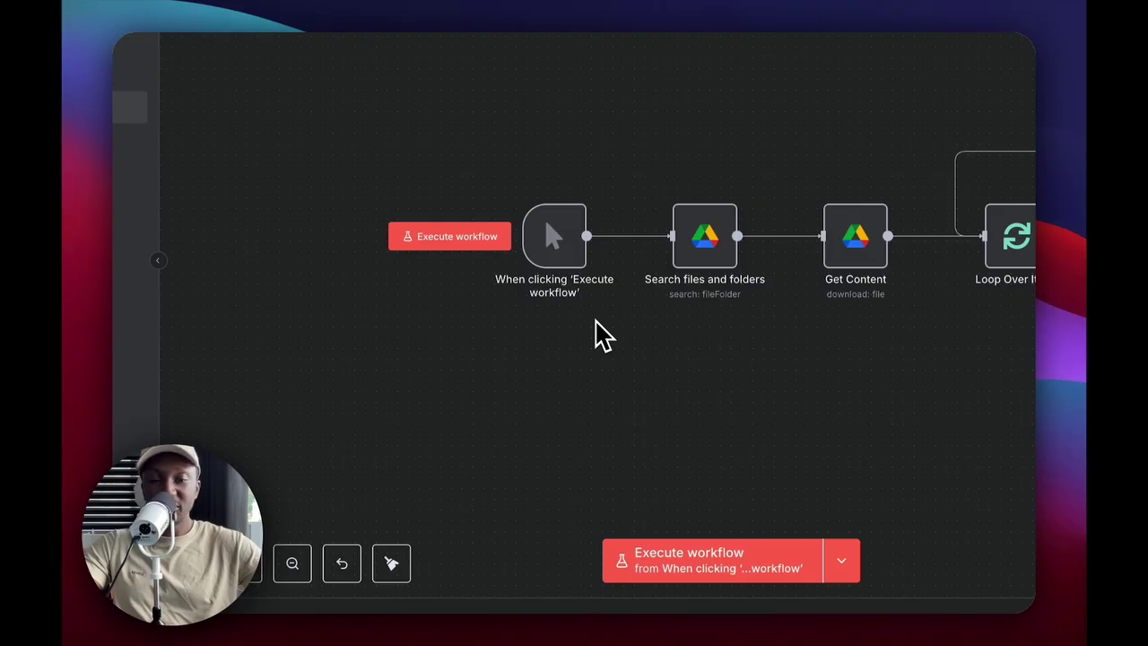
{"action": "scroll", "coordinate": [702, 310], "scroll_direction": "up", "scroll_amount": 2}
{"action": "scroll", "coordinate": [672, 321], "scroll_direction": "down", "scroll_amount": 4}
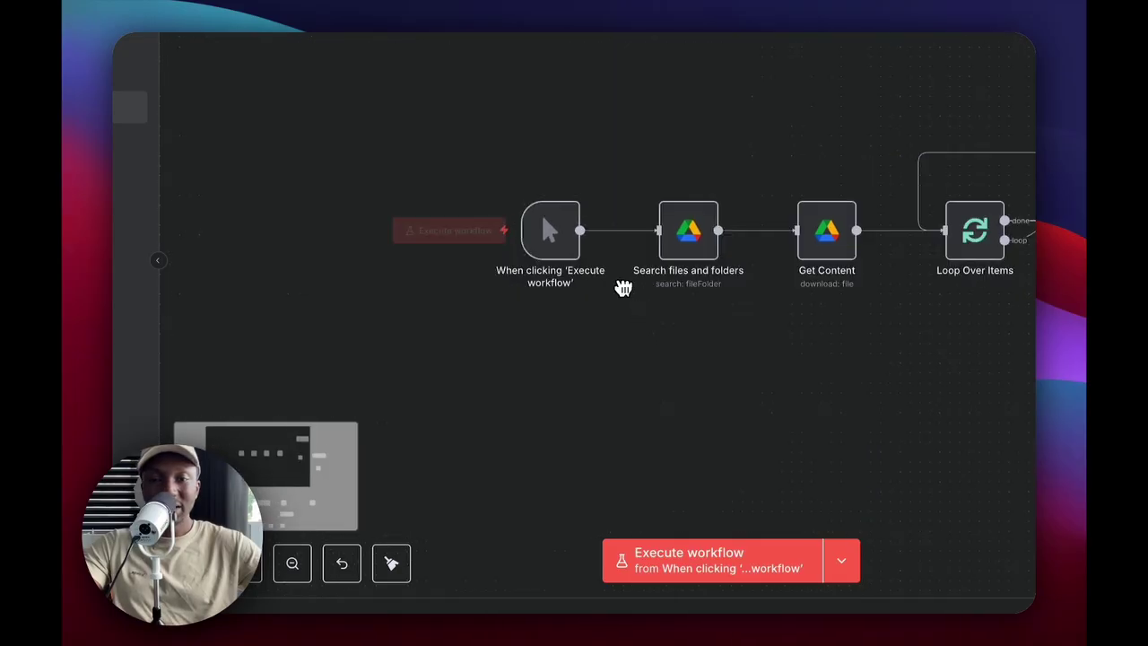
{"action": "scroll", "coordinate": [620, 287], "scroll_direction": "up", "scroll_amount": 3}
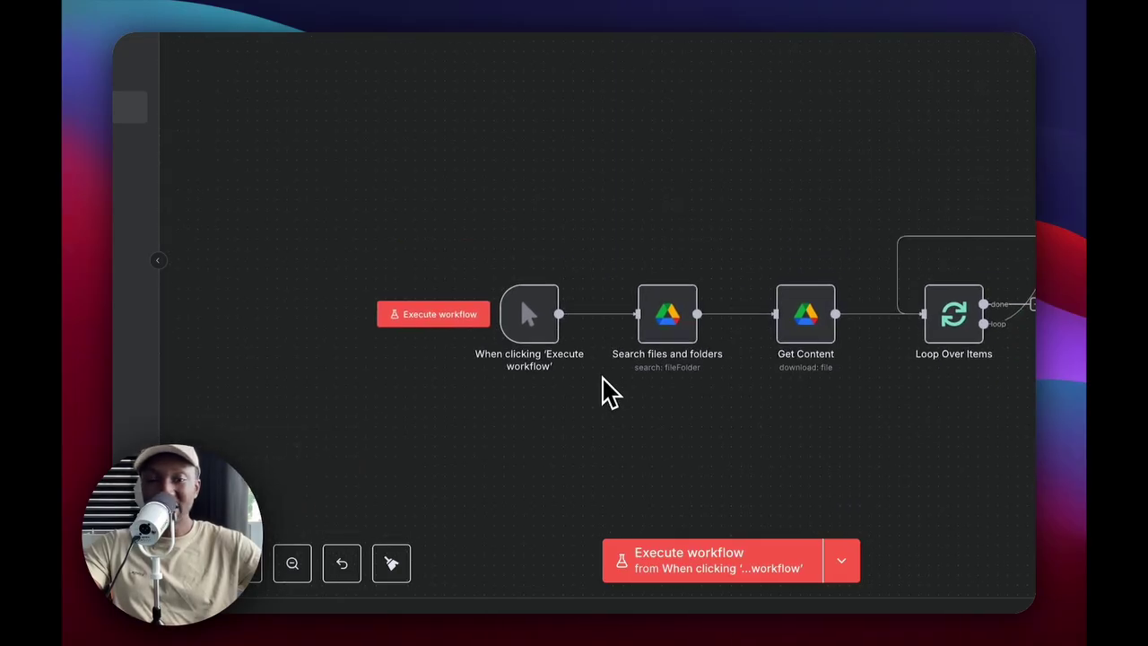
{"action": "scroll", "coordinate": [613, 390], "scroll_direction": "up", "scroll_amount": 2}
{"action": "scroll", "coordinate": [679, 328], "scroll_direction": "down", "scroll_amount": 2}
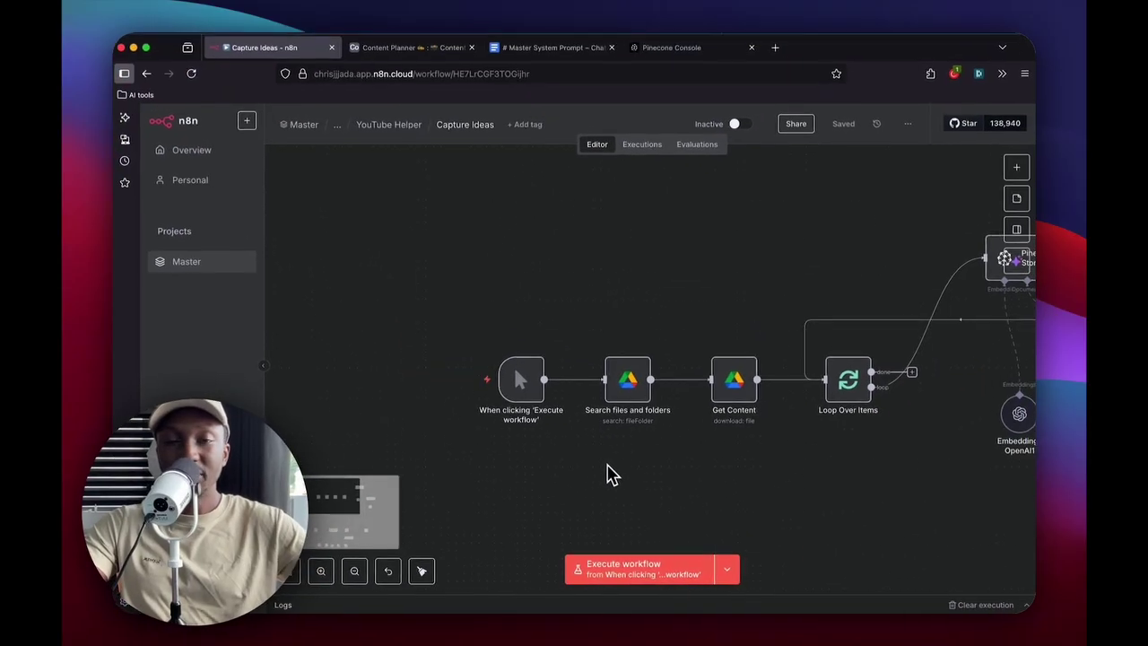
{"action": "scroll", "coordinate": [619, 449], "scroll_direction": "up", "scroll_amount": 2}
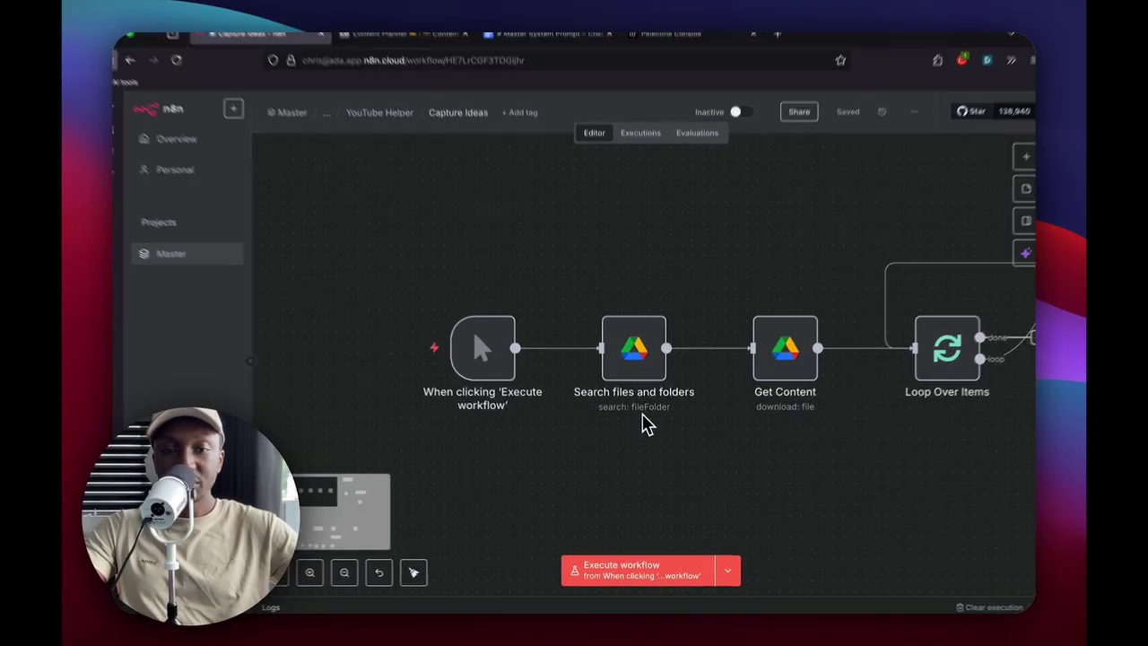
Review the Search files and folders node's folder filter, and briefly open the Get Content node
{"action": "double_click", "coordinate": [655, 316]}
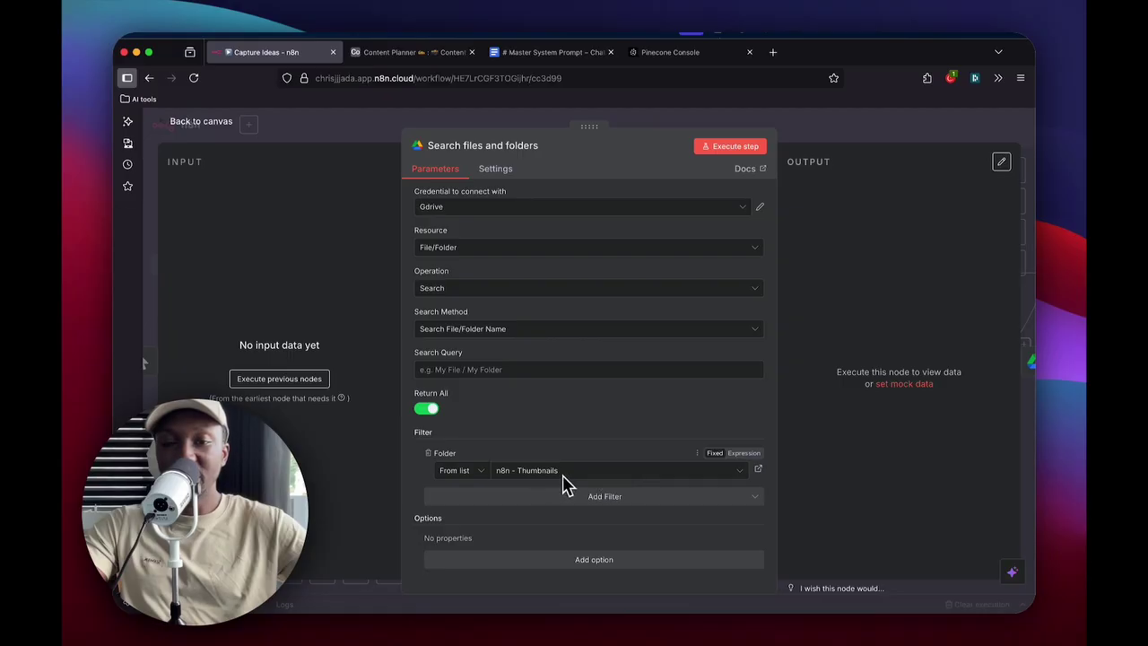
{"action": "key", "text": "Escape"}
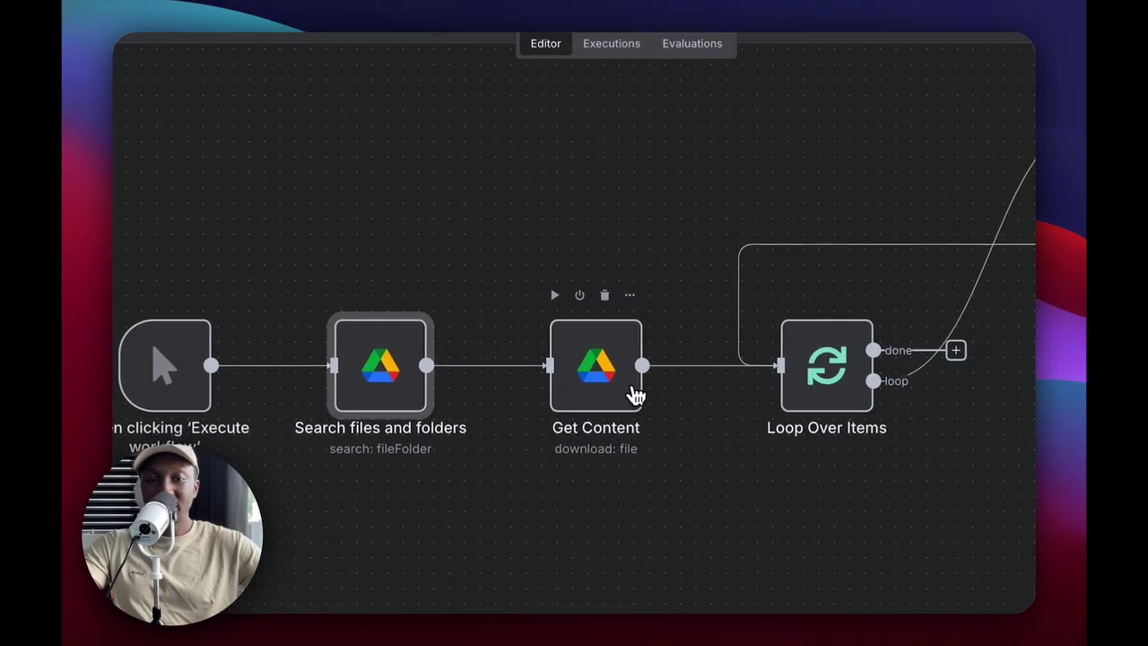
{"action": "right_click", "coordinate": [632, 388]}
{"action": "double_click", "coordinate": [622, 387]}
{"action": "key", "text": "Escape"}
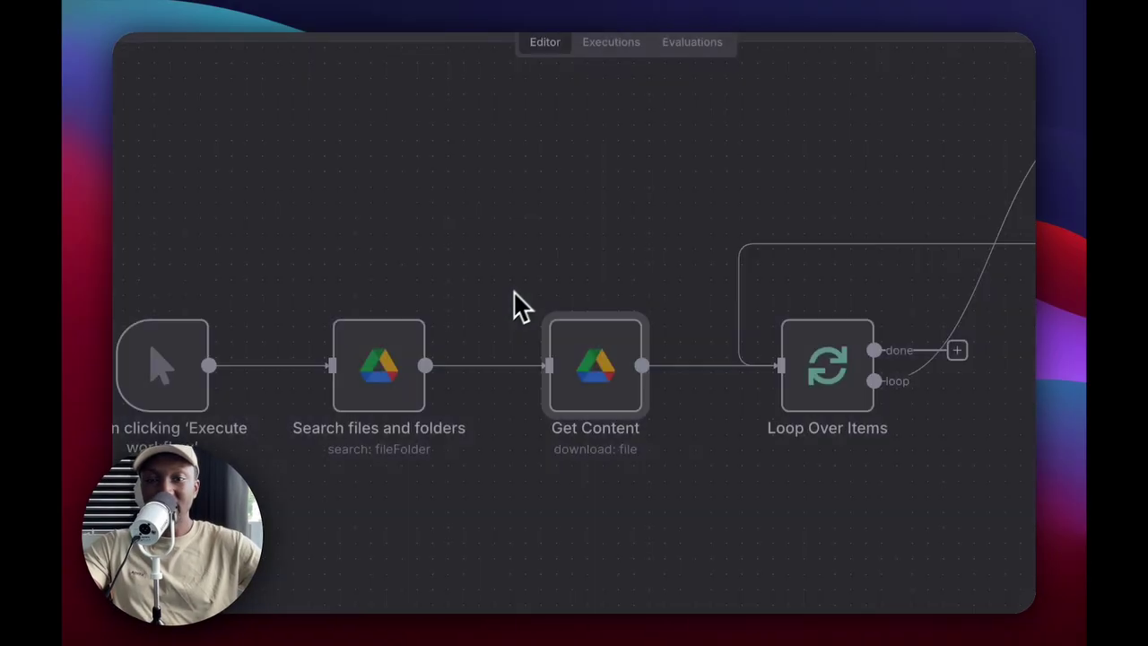
Execute the Search files and folders node and the Get Content node to download the files from Google Drive
{"action": "left_click", "coordinate": [394, 387]}
{"action": "left_click", "coordinate": [337, 295]}
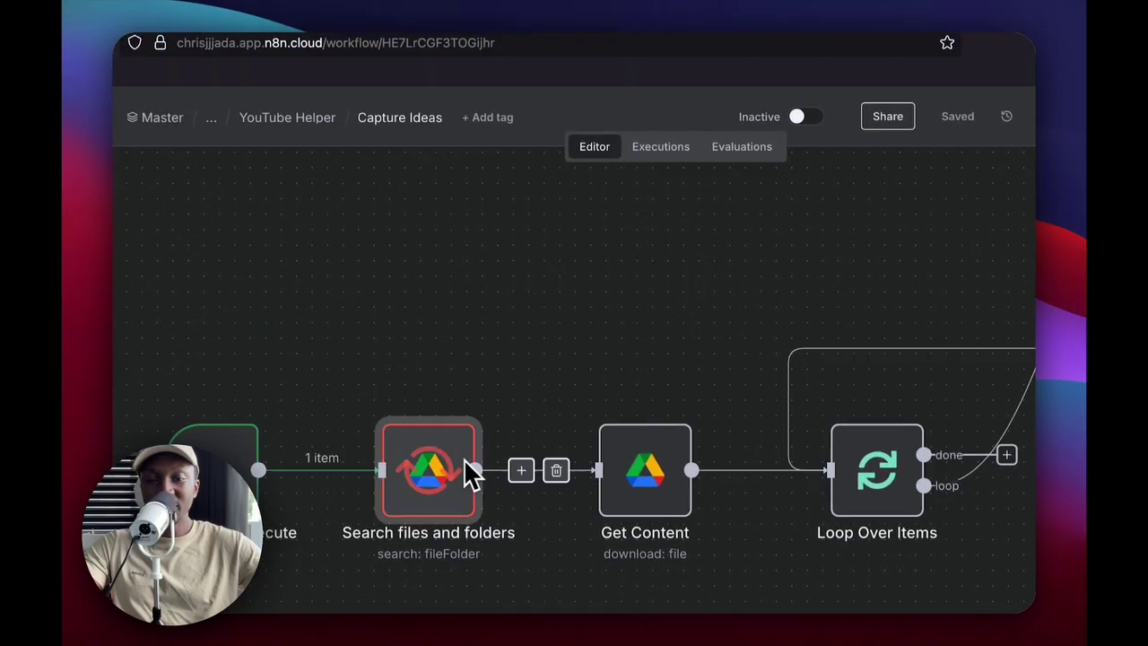
{"action": "double_click", "coordinate": [642, 471]}
{"action": "left_click", "coordinate": [794, 145]}
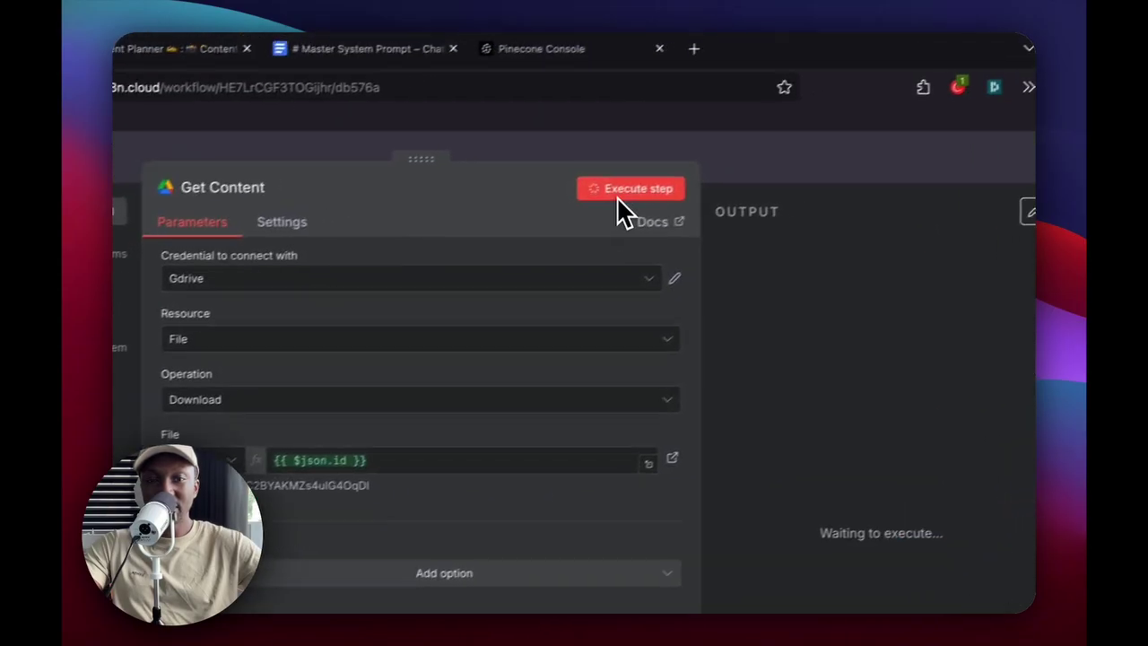
Examine the downloaded PDF files' names, types and sizes in the Get Content output, and close the node
{"action": "scroll", "coordinate": [822, 456], "scroll_direction": "down", "scroll_amount": 10}
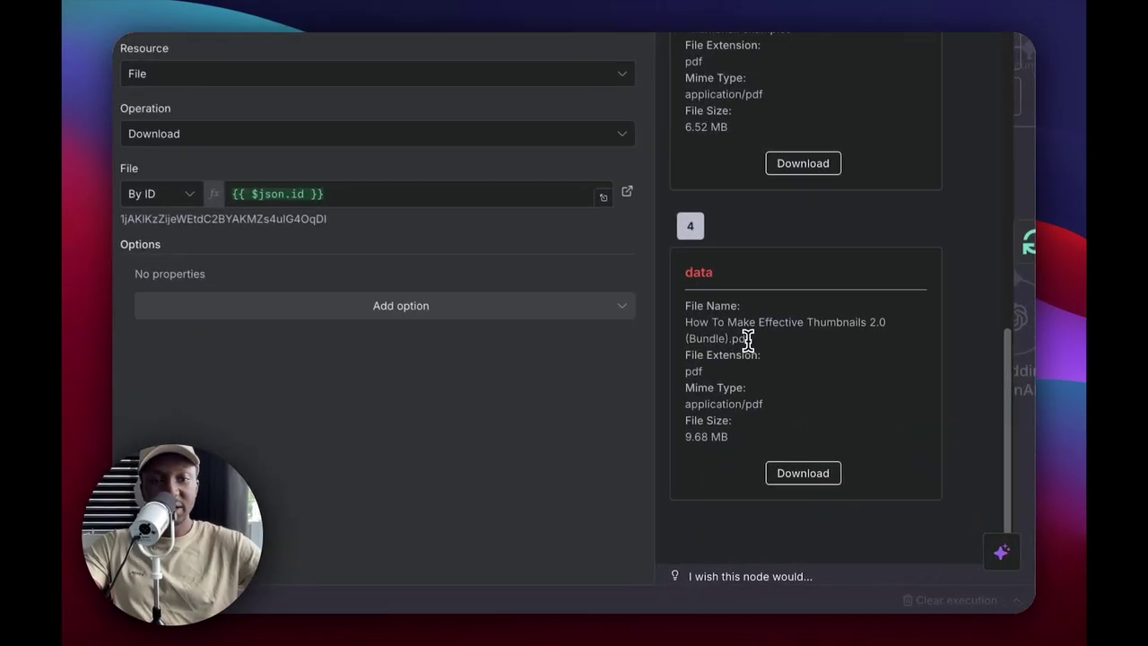
{"action": "left_click_drag", "start_coordinate": [747, 338], "coordinate": [687, 316]}
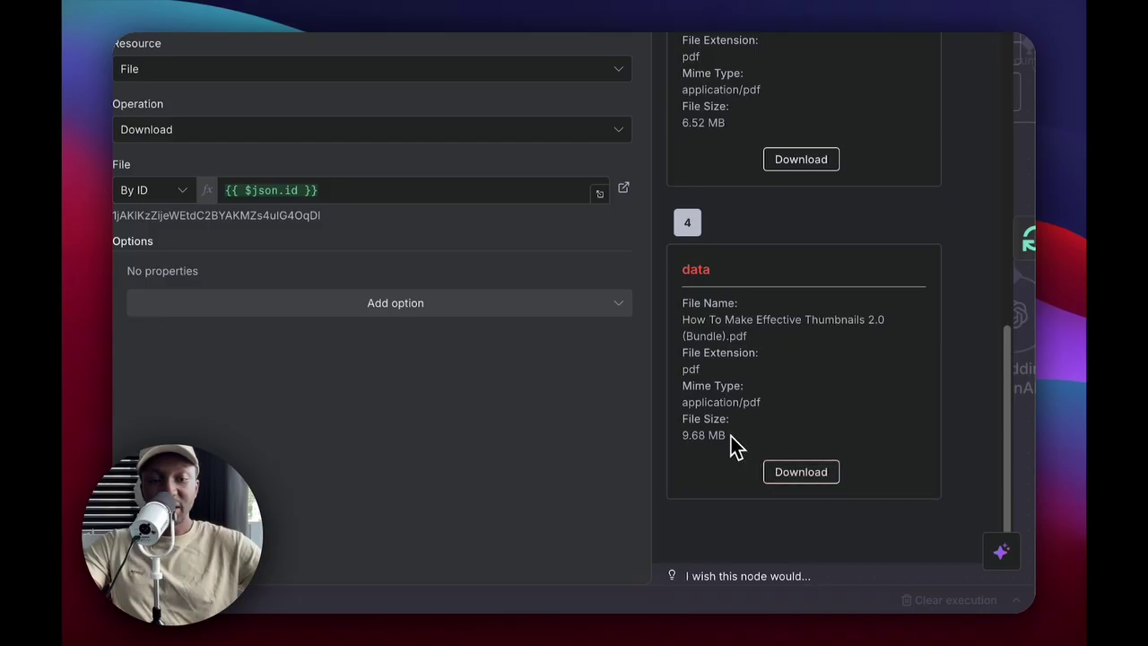
{"action": "left_click", "coordinate": [752, 404]}
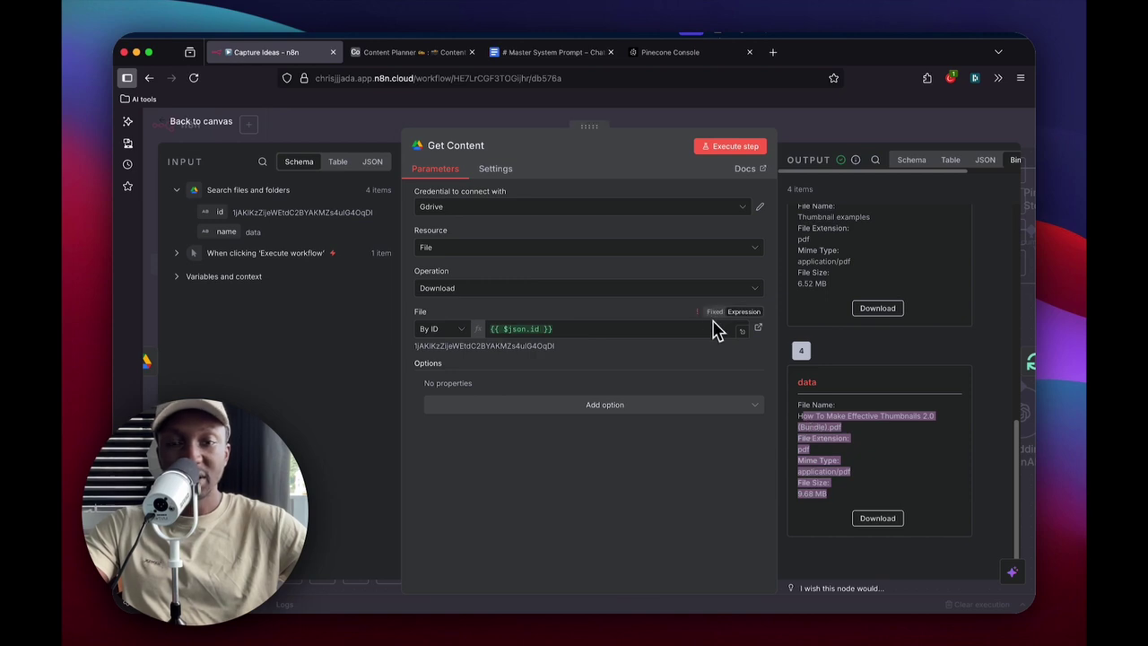
{"action": "key", "text": "Escape"}
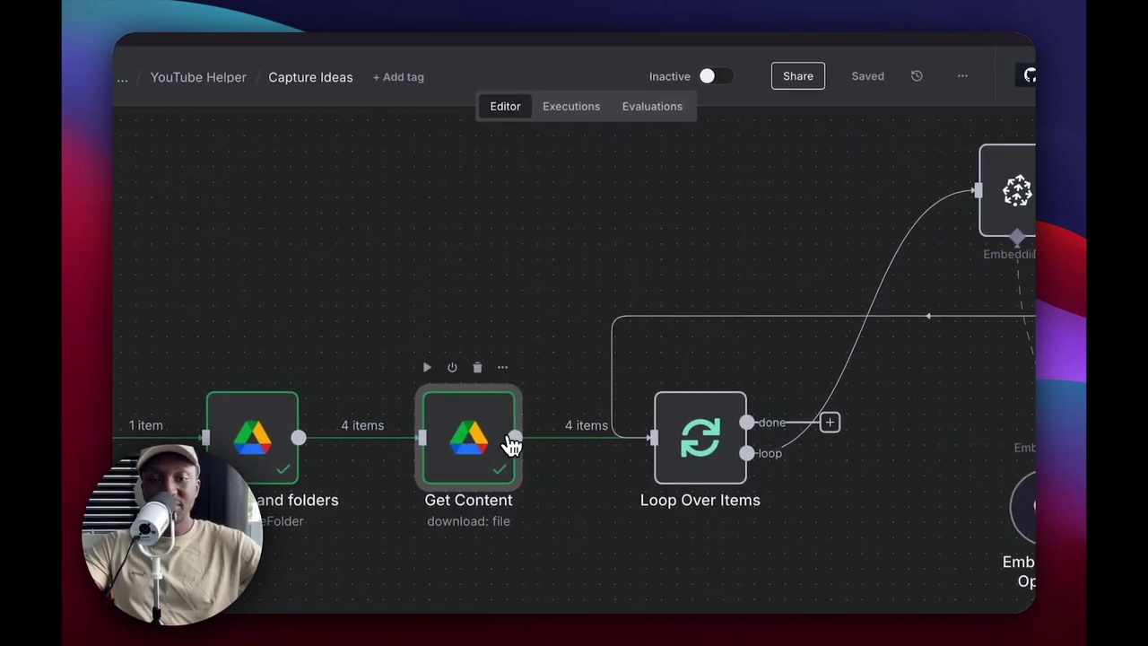
Adjust the spacing of the nodes around Loop Over Items, and briefly open the Pinecone Vector Store node
{"action": "left_click_drag", "start_coordinate": [515, 441], "coordinate": [463, 441]}
{"action": "scroll", "coordinate": [628, 448], "scroll_direction": "right", "scroll_amount": 3}
{"action": "left_click_drag", "start_coordinate": [777, 208], "coordinate": [809, 232]}
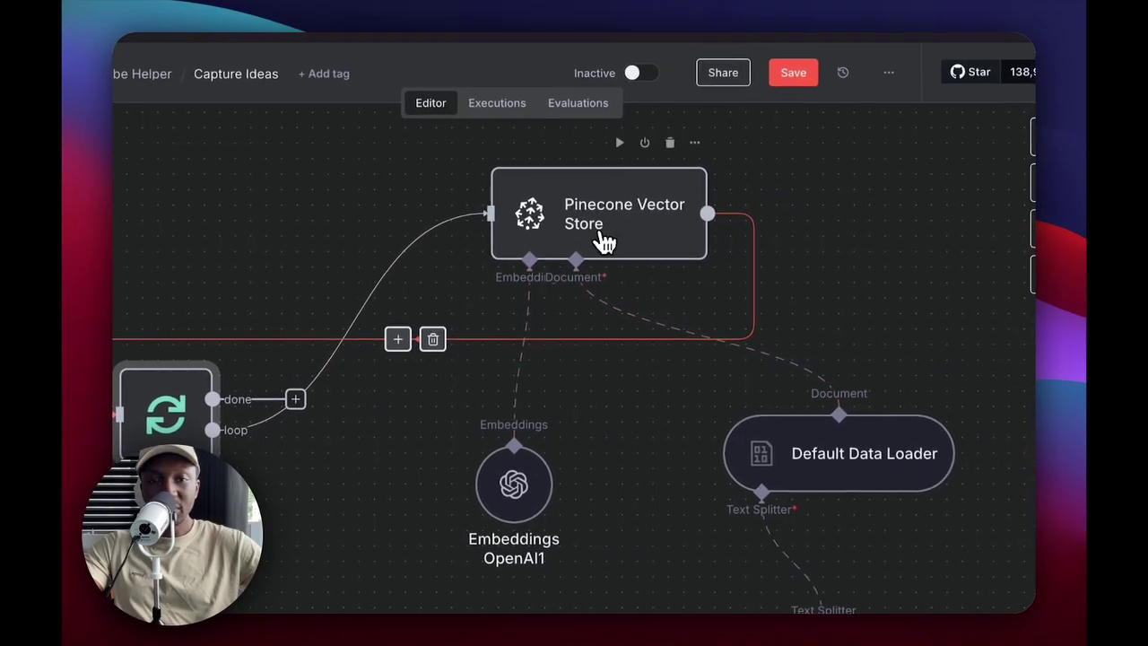
{"action": "double_click", "coordinate": [606, 235]}
{"action": "key", "text": "Escape"}
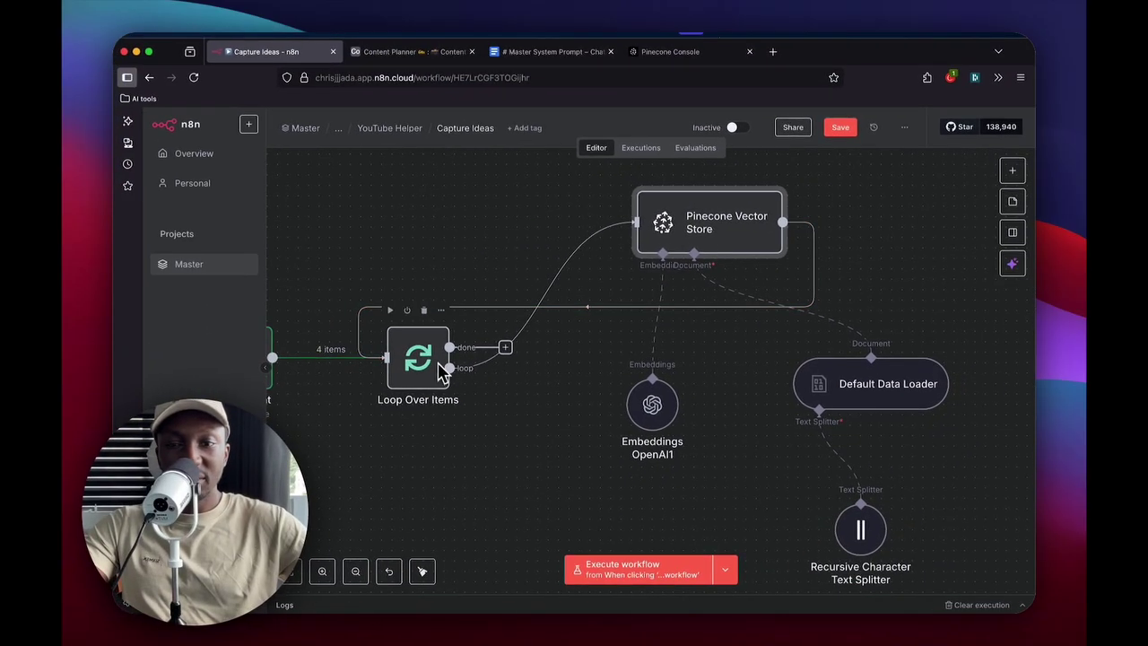
Open the Pinecone Vector Store node, look over its fields, and start creating a new Pinecone credential
{"action": "scroll", "coordinate": [311, 359], "scroll_direction": "left", "scroll_amount": 2}
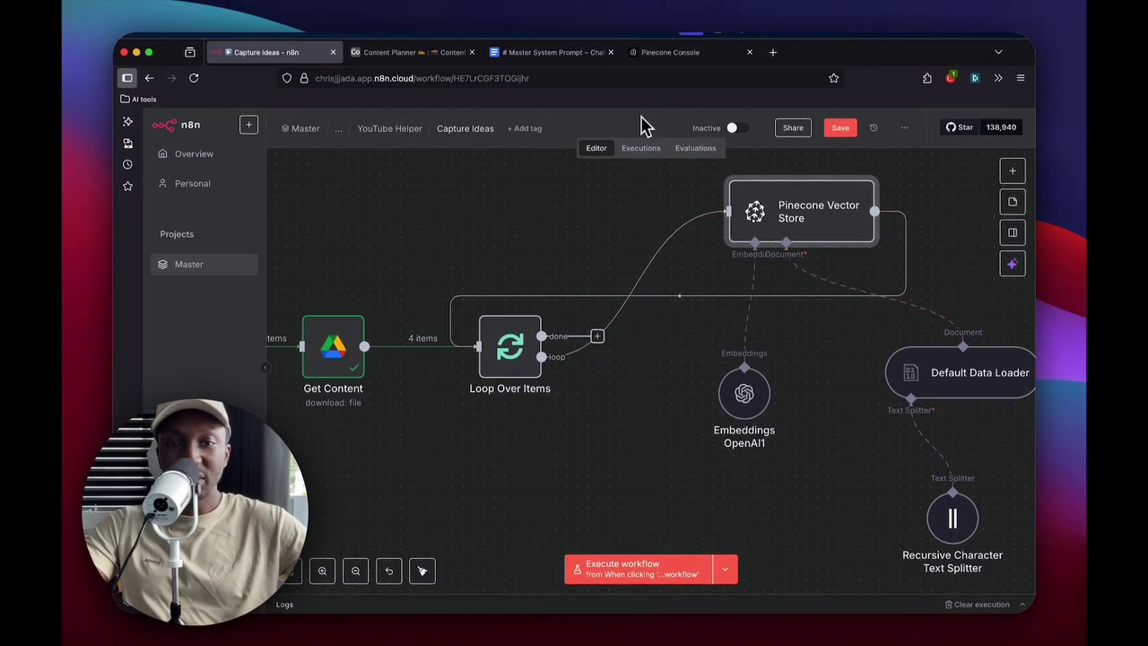
{"action": "double_click", "coordinate": [777, 224]}
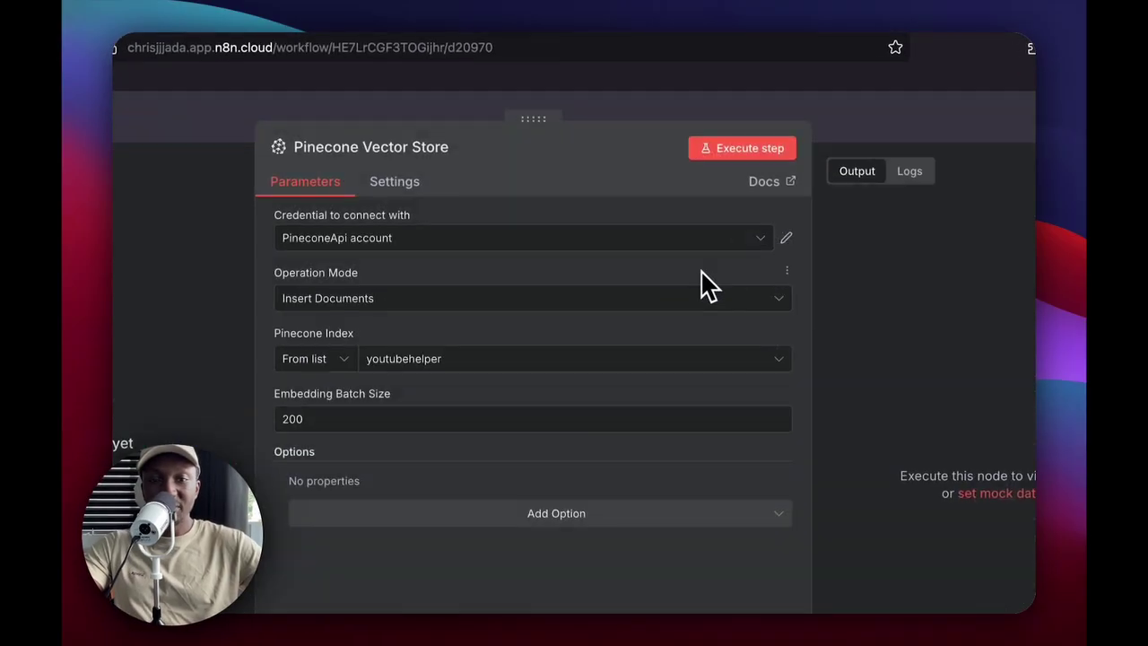
{"action": "left_click", "coordinate": [458, 368]}
{"action": "left_click", "coordinate": [472, 316]}
{"action": "left_click", "coordinate": [619, 243]}
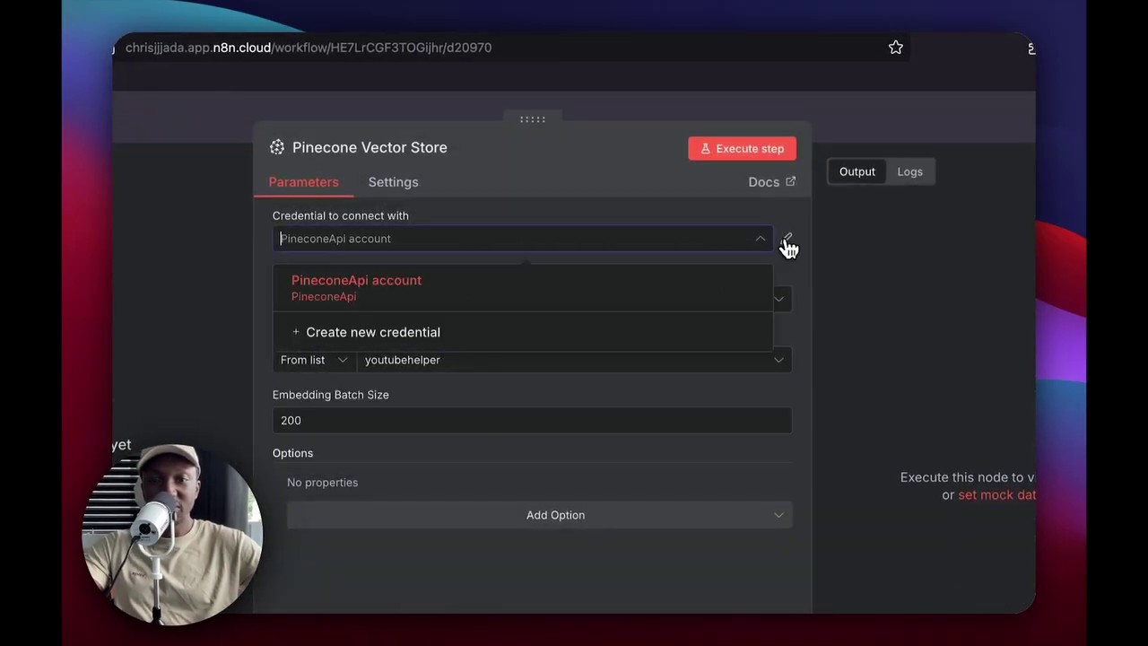
{"action": "left_click", "coordinate": [787, 240]}
{"action": "key", "text": "Escape"}
{"action": "left_click", "coordinate": [513, 290]}
{"action": "left_click", "coordinate": [351, 400]}
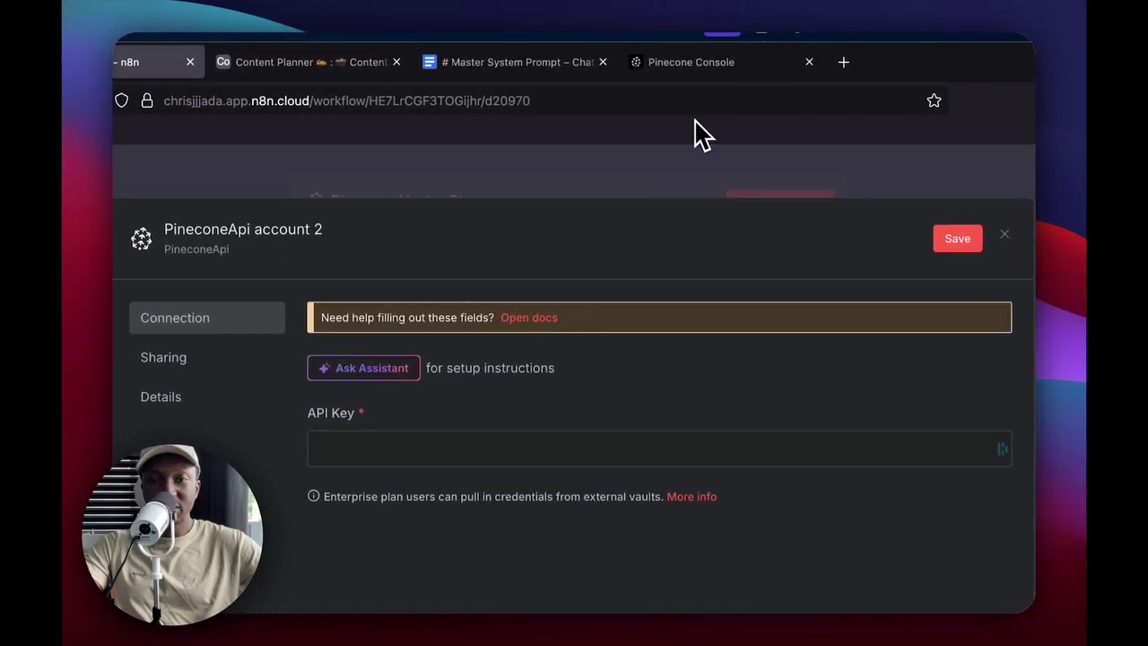
Copy the generated default API key from the Pinecone Console, paste it into the new n8n credential's API Key field, and save the credential
{"action": "left_click", "coordinate": [661, 72]}
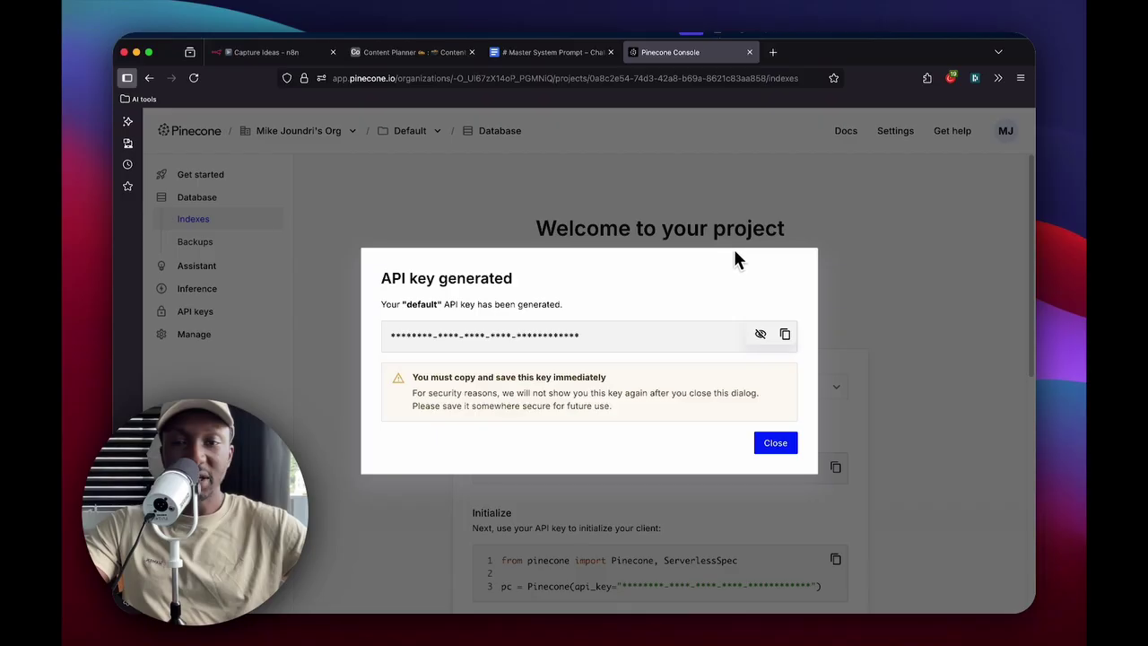
{"action": "left_click_drag", "start_coordinate": [387, 283], "coordinate": [567, 311]}
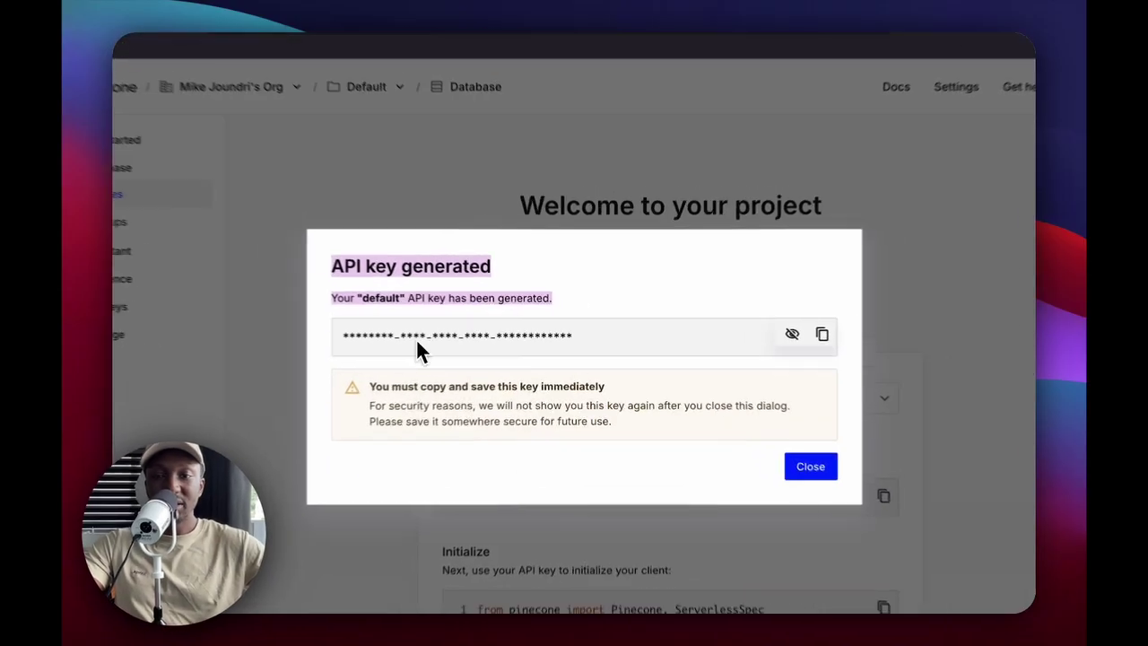
{"action": "triple_click", "coordinate": [399, 339]}
{"action": "left_click", "coordinate": [821, 334]}
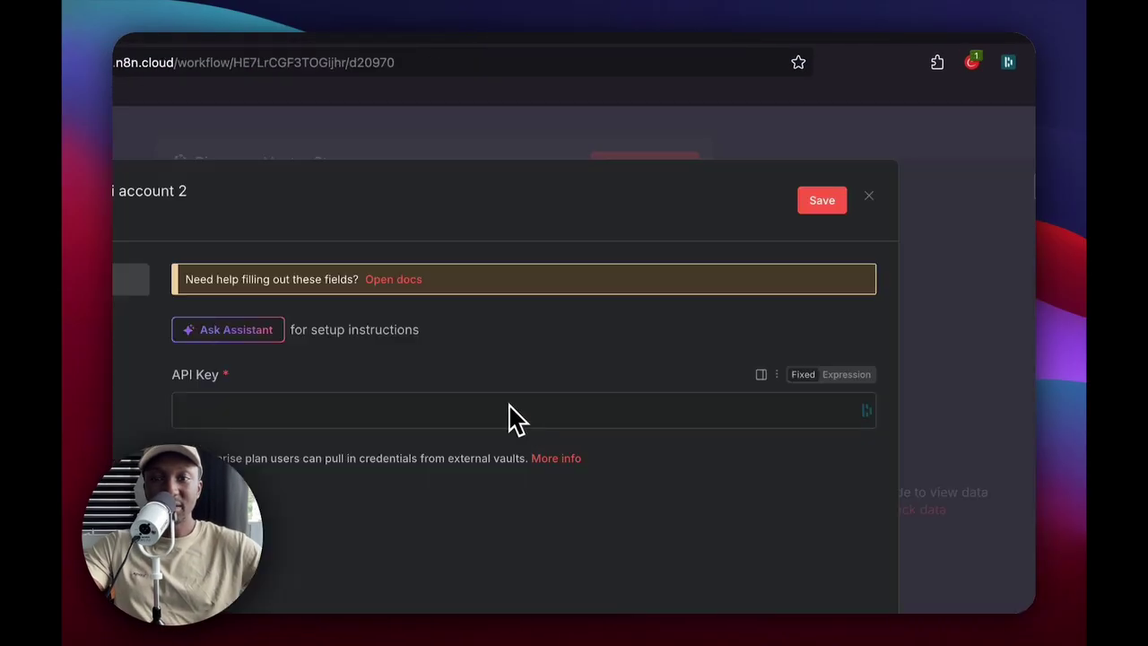
{"action": "left_click", "coordinate": [346, 406]}
{"action": "key", "text": "super+v"}
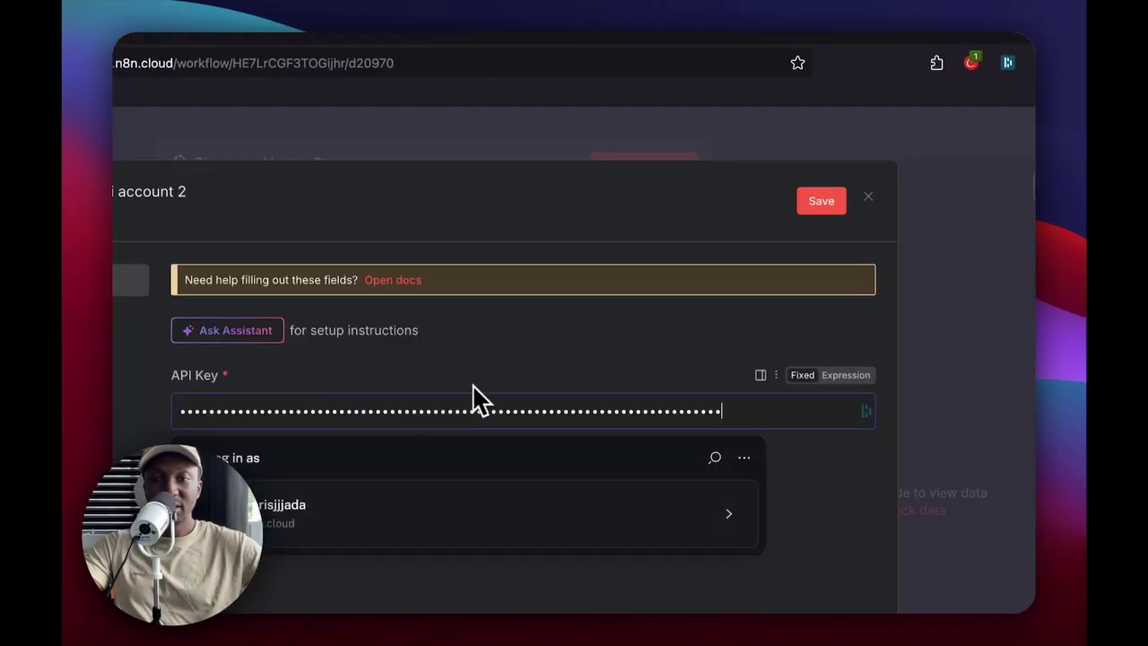
{"action": "left_click", "coordinate": [810, 209]}
Rename the new Pinecone credential after the account owner and close the credential window
{"action": "left_click", "coordinate": [585, 54]}
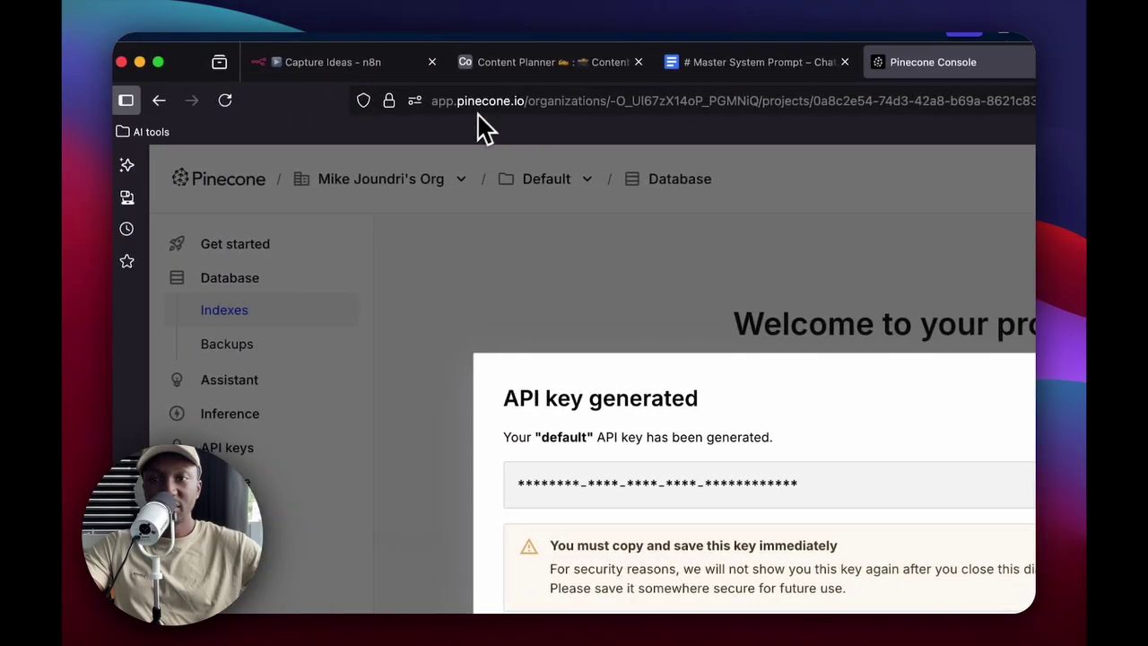
{"action": "left_click", "coordinate": [374, 181]}
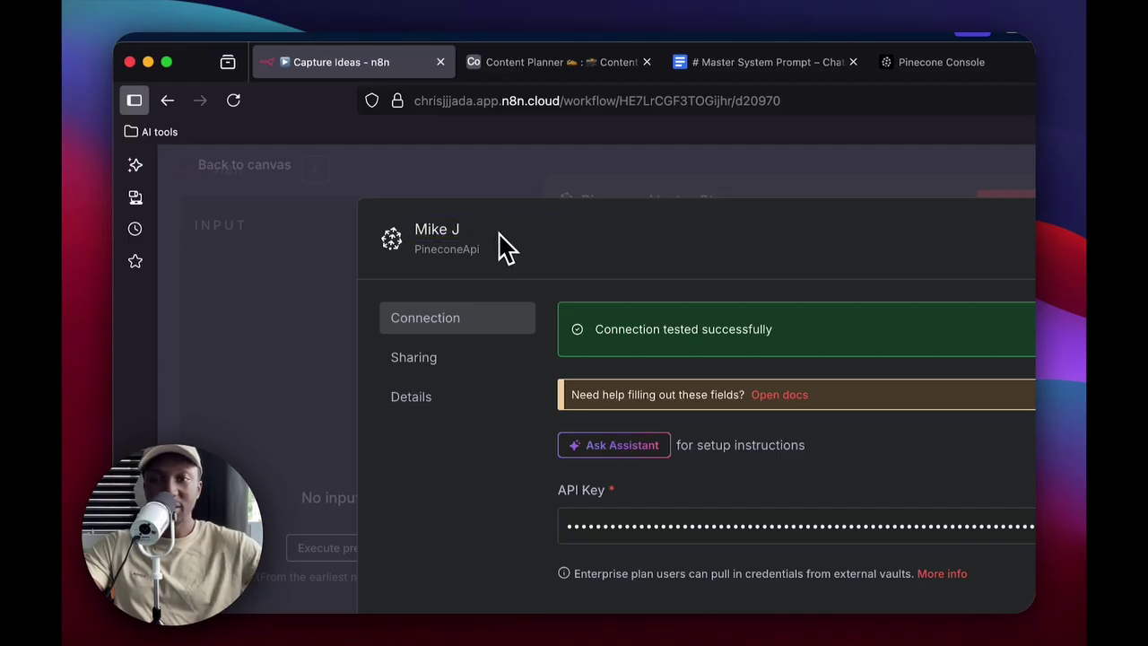
{"action": "left_click", "coordinate": [987, 238]}
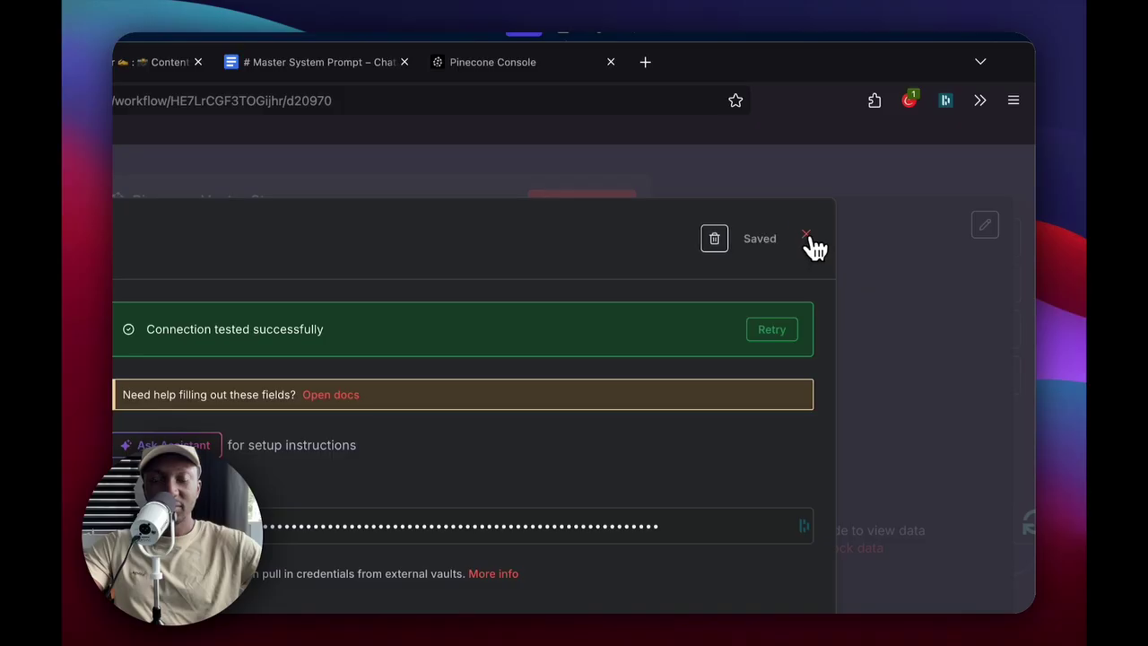
{"action": "left_click", "coordinate": [807, 237]}
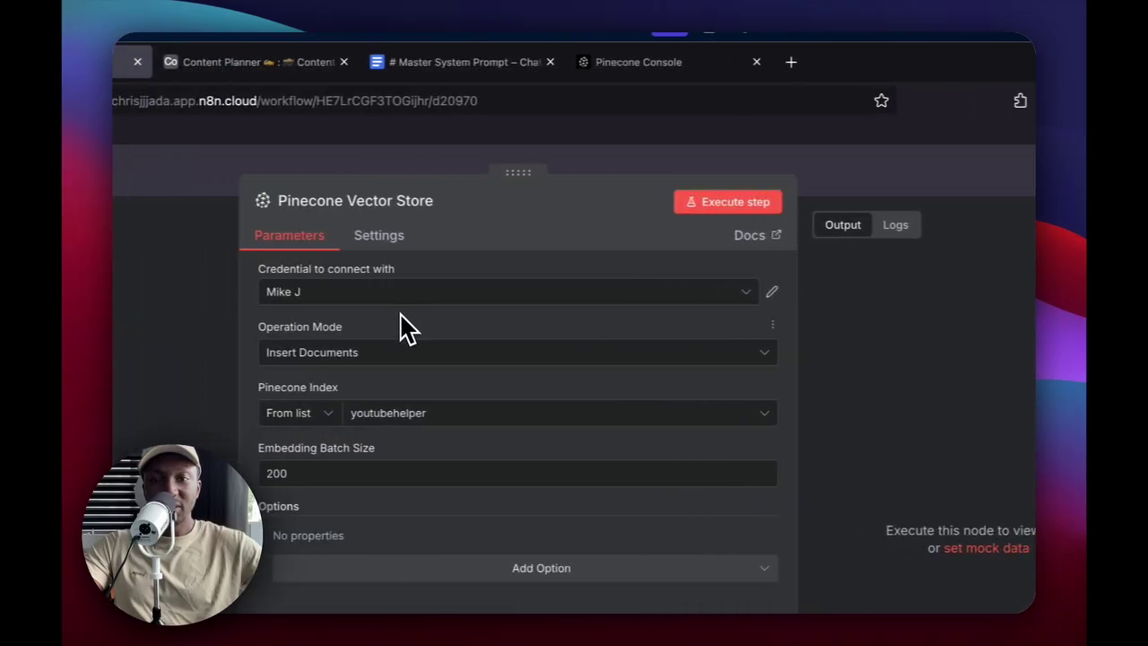
Check the Pinecone Index list of the Pinecone Vector Store node for indexes available under the new credential
{"action": "left_click", "coordinate": [287, 414]}
{"action": "left_click", "coordinate": [715, 388]}
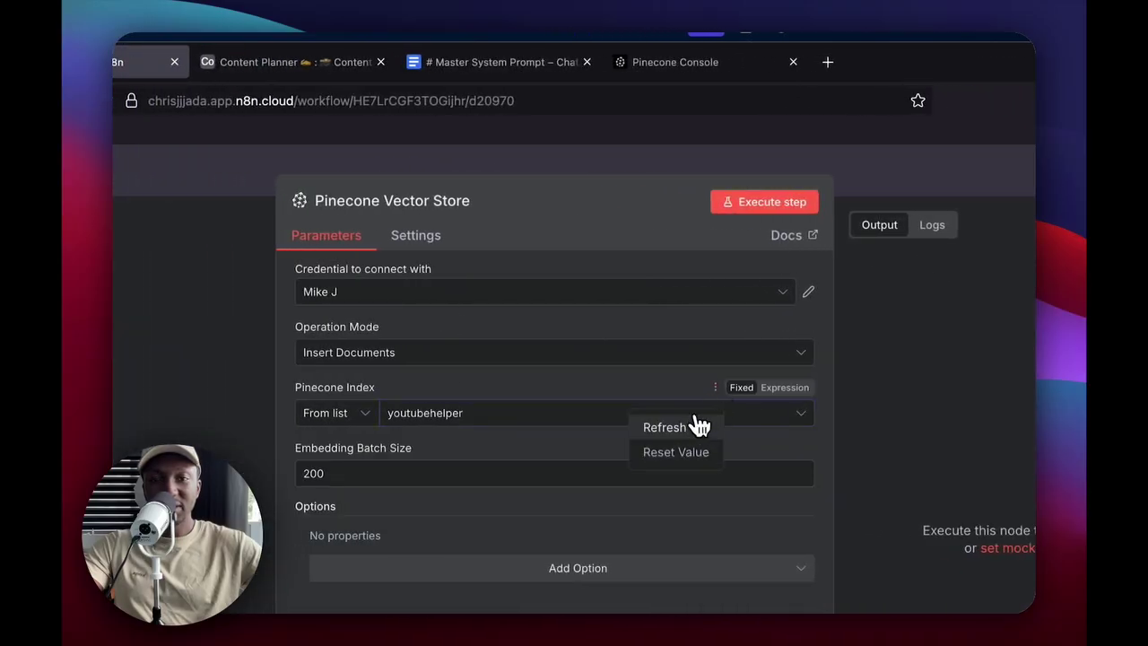
{"action": "left_click", "coordinate": [494, 423]}
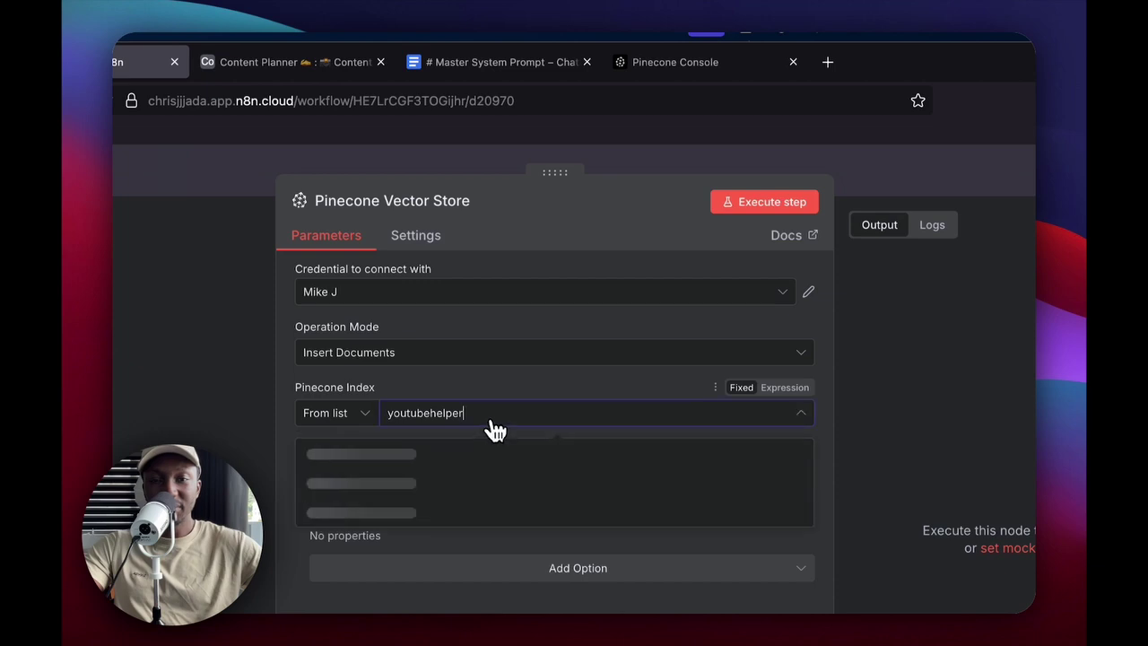
{"action": "left_click", "coordinate": [541, 405]}
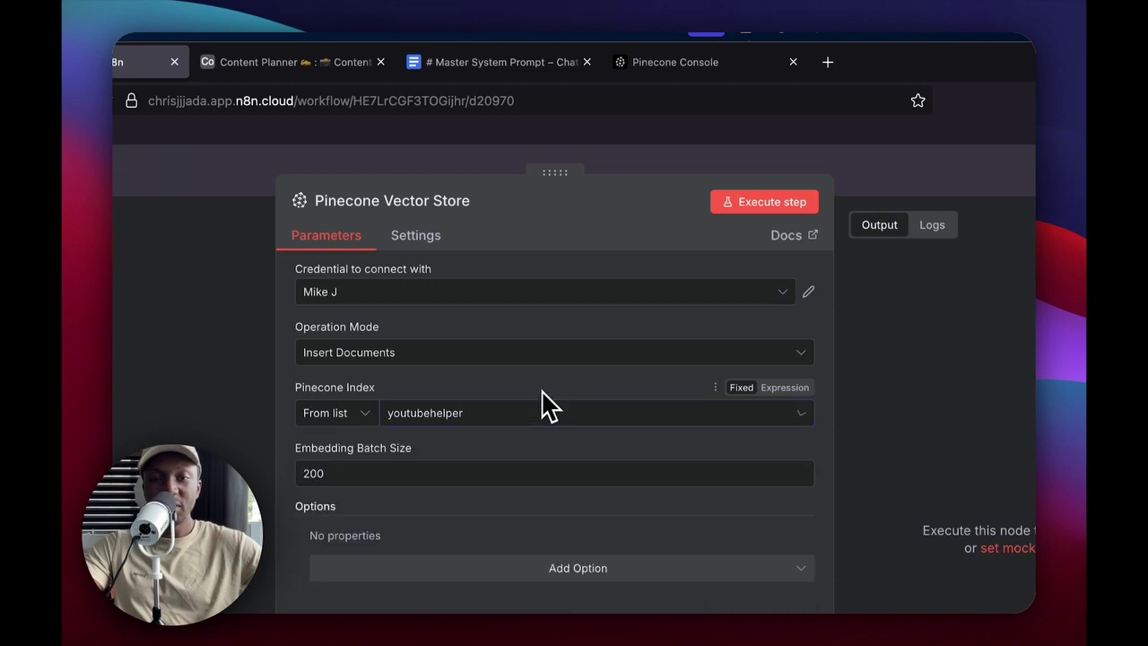
Switch to the Pinecone Console, start creating a new index, and name it youtubethumbnails
{"action": "left_click", "coordinate": [674, 64]}
{"action": "left_click", "coordinate": [718, 383]}
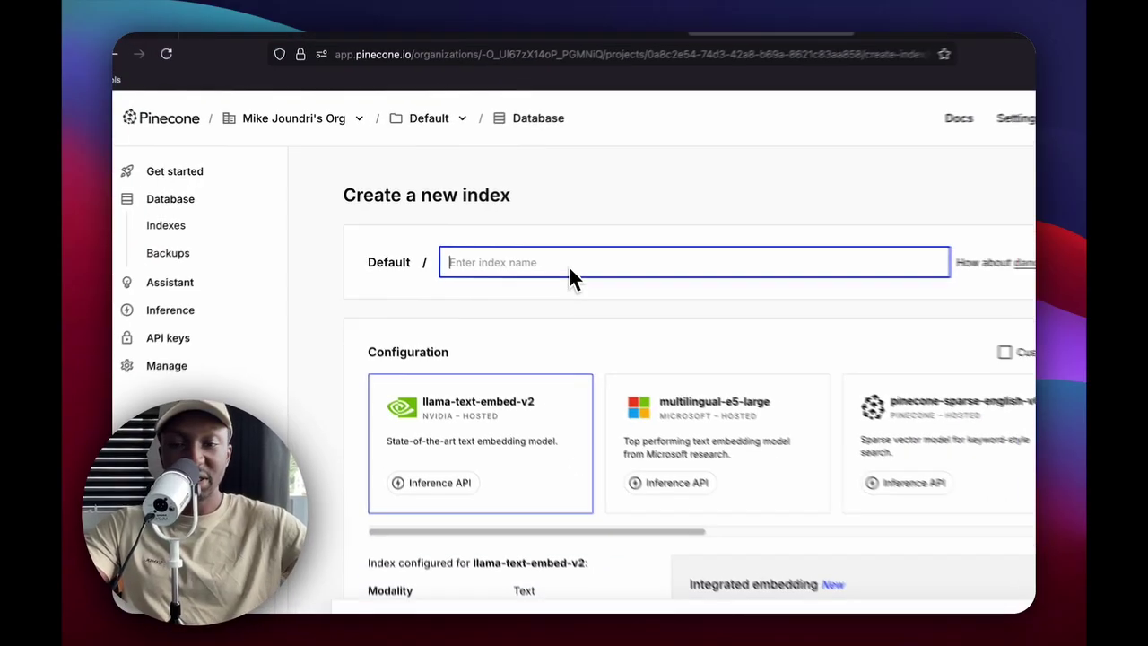
{"action": "type", "text": "youtub"}
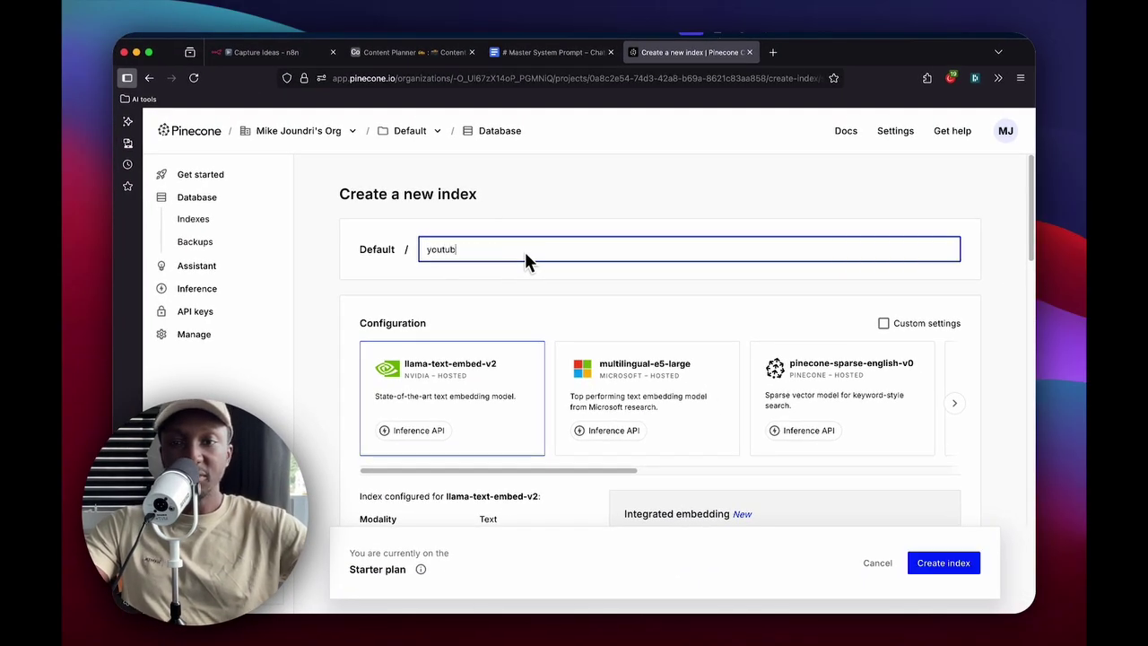
{"action": "type", "text": "eThu"}
{"action": "key", "text": "BackSpace"}
{"action": "key", "text": "BackSpace"}
{"action": "key", "text": "BackSpace"}
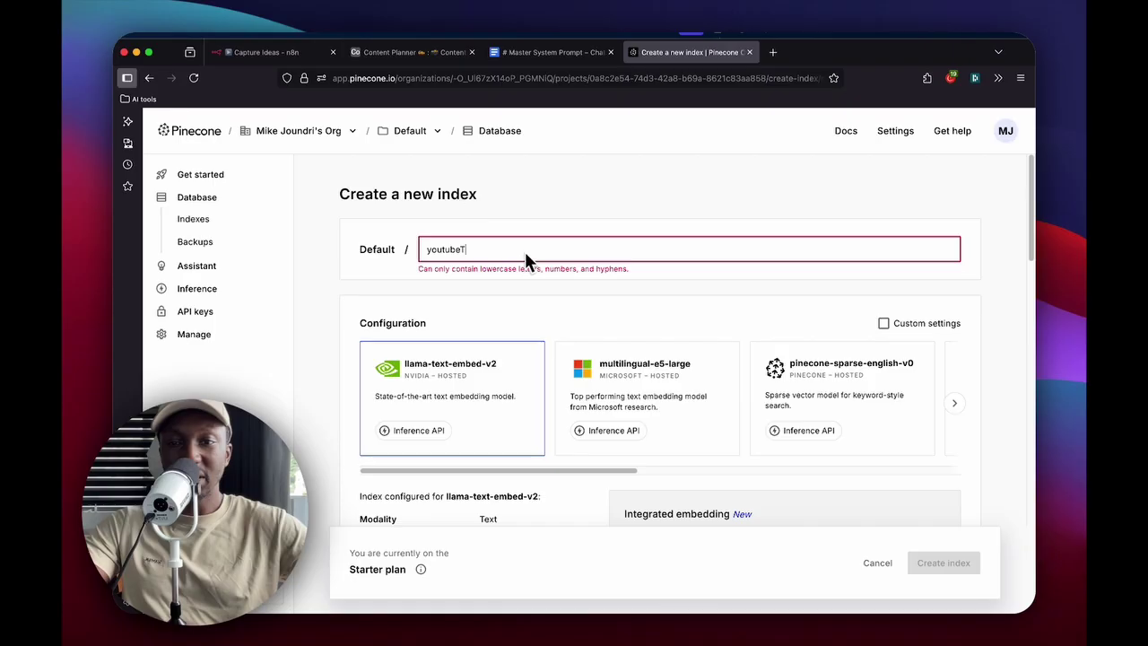
{"action": "type", "text": "thubn"}
{"action": "key", "text": "BackSpace"}
{"action": "key", "text": "BackSpace"}
{"action": "key", "text": "BackSpace"}
{"action": "type", "text": "umbnails"}
Choose OpenAI's text-embedding-3-small as the embedding model configuration for the youtubethumbnails index
{"action": "scroll", "coordinate": [615, 305], "scroll_direction": "down", "scroll_amount": 2}
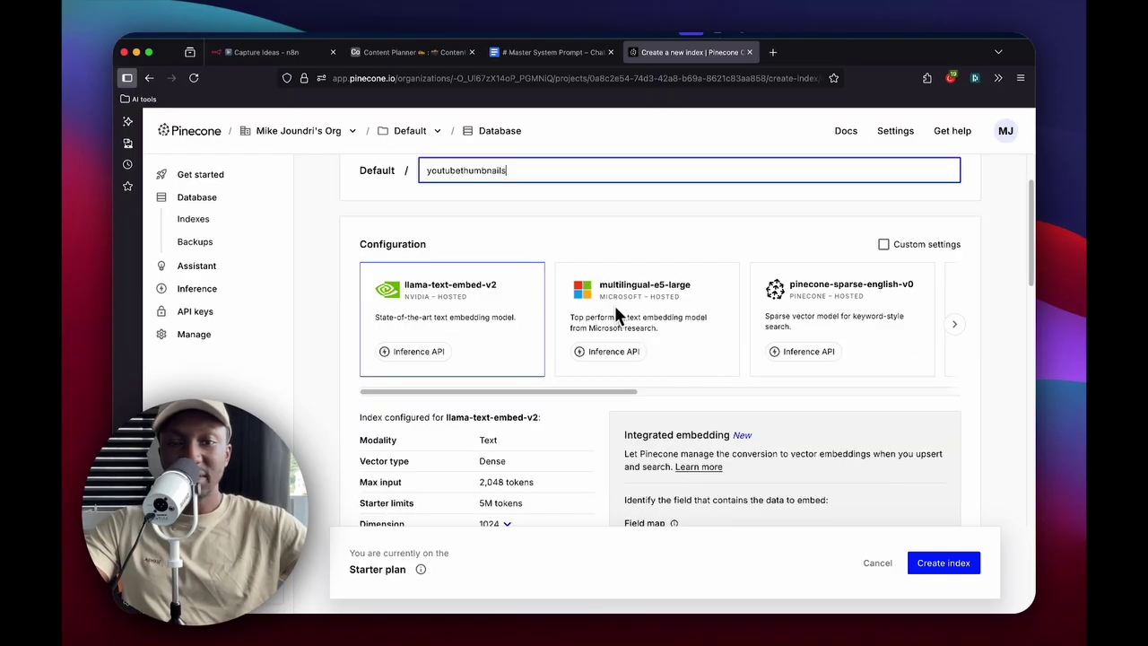
{"action": "scroll", "coordinate": [764, 327], "scroll_direction": "down", "scroll_amount": 3}
{"action": "scroll", "coordinate": [772, 314], "scroll_direction": "up", "scroll_amount": 3}
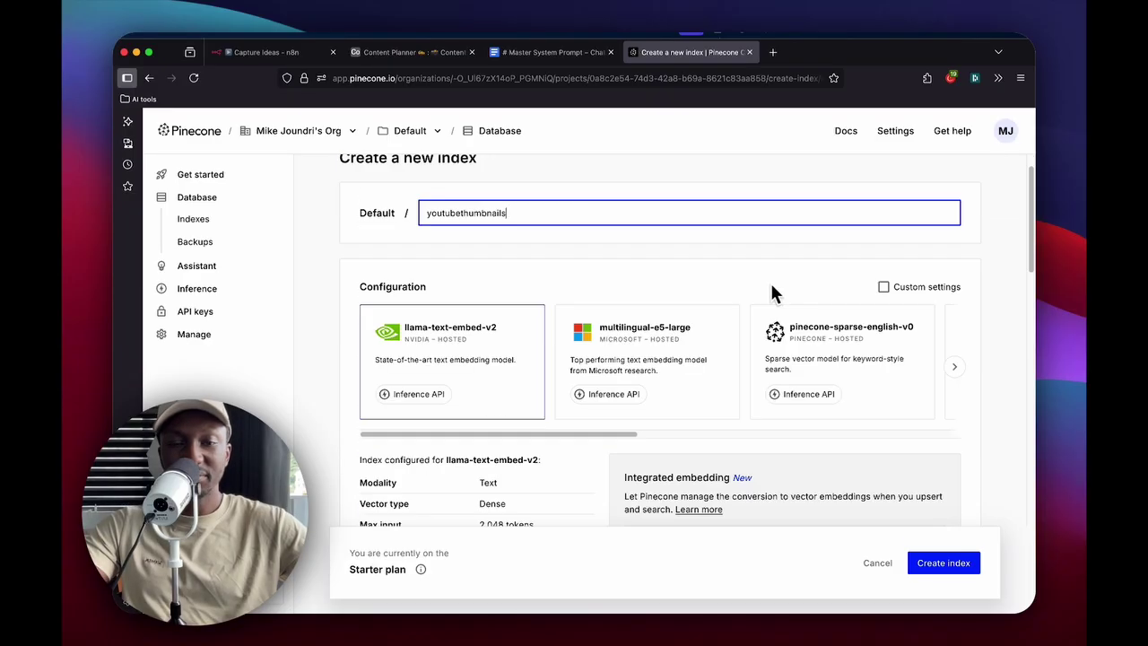
{"action": "left_click_drag", "start_coordinate": [631, 433], "coordinate": [741, 438]}
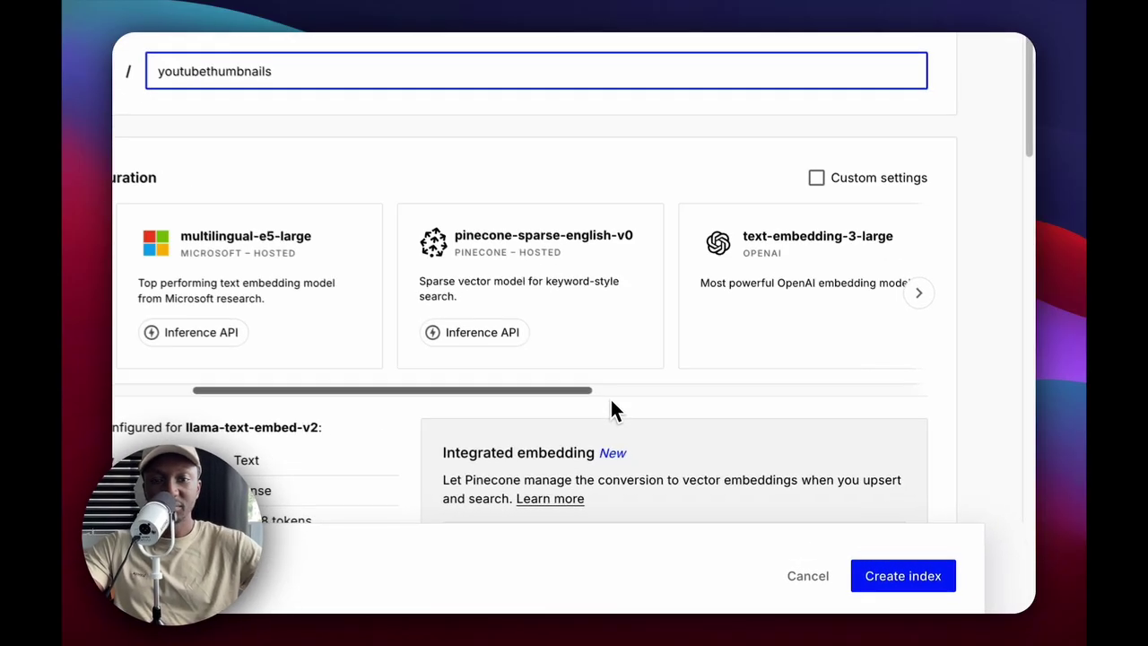
{"action": "scroll", "coordinate": [612, 402], "scroll_direction": "right", "scroll_amount": 5}
{"action": "left_click", "coordinate": [554, 270]}
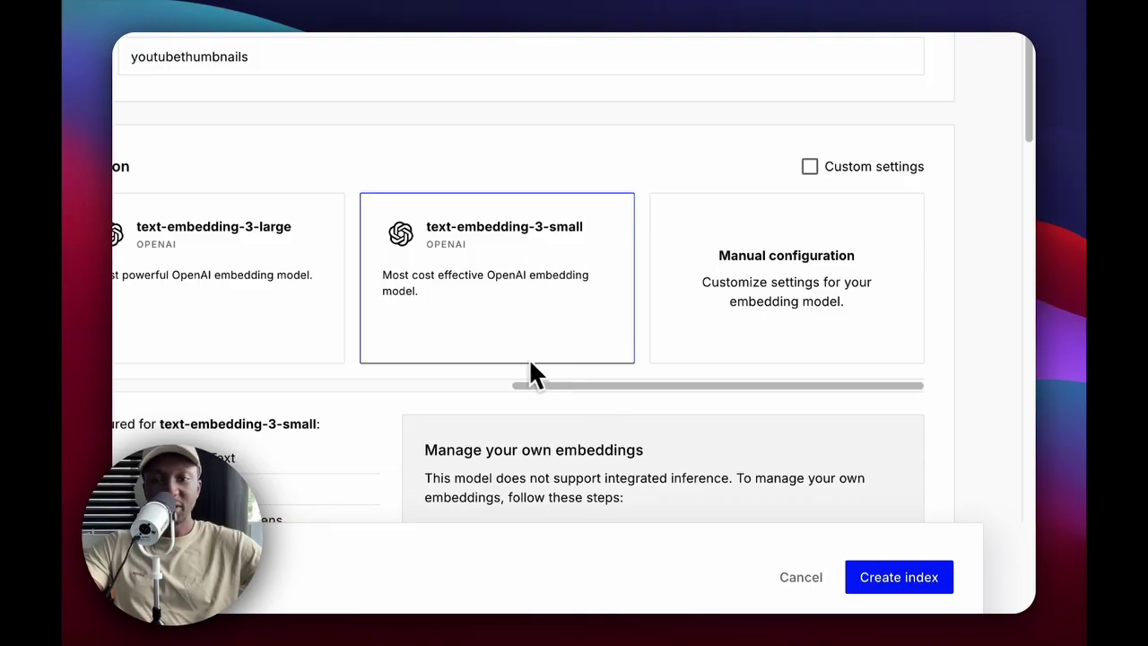
Set the new index's dimension to 512
{"action": "scroll", "coordinate": [484, 350], "scroll_direction": "down", "scroll_amount": 6}
{"action": "left_click", "coordinate": [359, 327]}
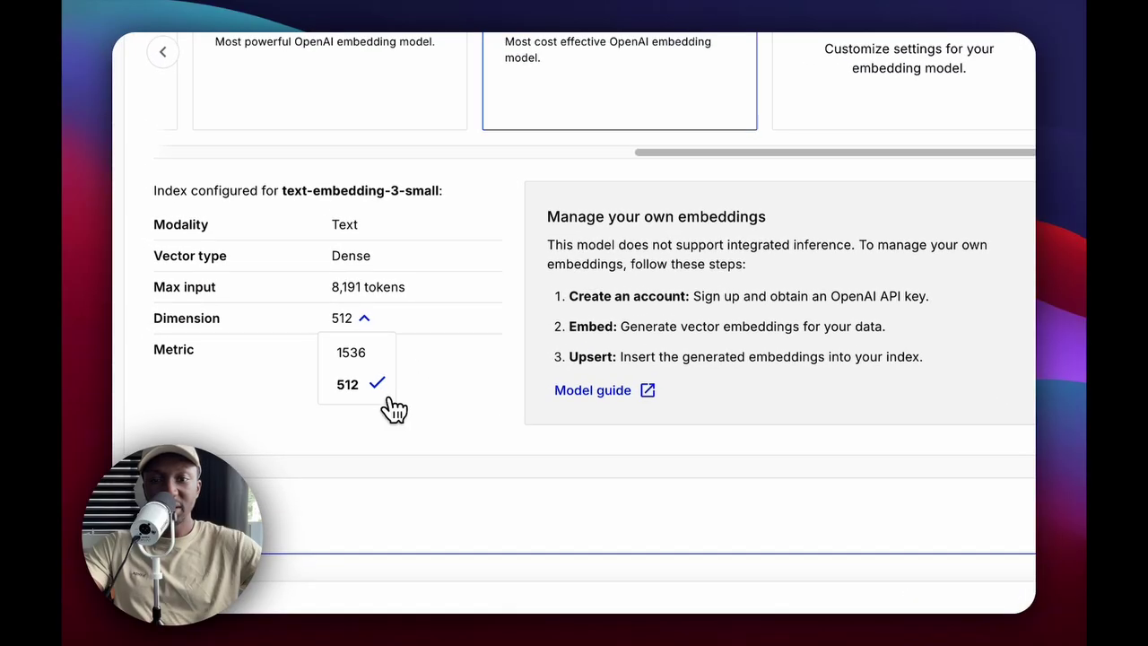
{"action": "left_click", "coordinate": [369, 355]}
{"action": "left_click", "coordinate": [368, 329]}
{"action": "left_click", "coordinate": [375, 385]}
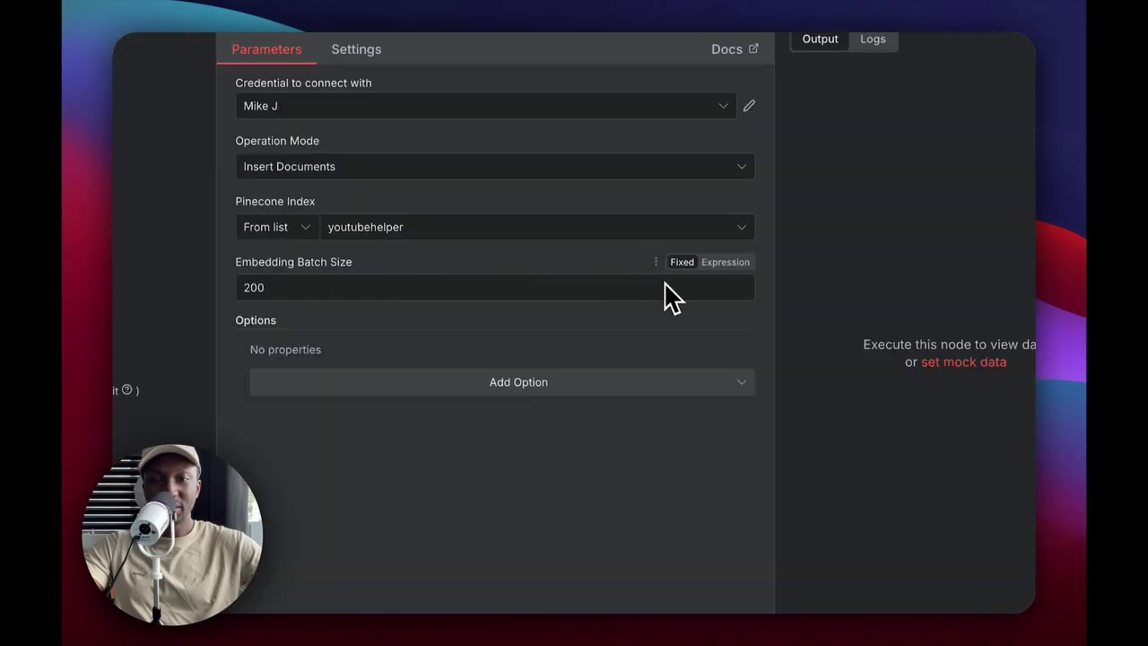
Check the embedding model setting in n8n's Embeddings OpenAI1 node, and close the node
{"action": "key", "text": "Escape"}
{"action": "scroll", "coordinate": [718, 377], "scroll_direction": "right", "scroll_amount": 5}
{"action": "scroll", "coordinate": [718, 377], "scroll_direction": "down", "scroll_amount": 2}
{"action": "double_click", "coordinate": [453, 314]}
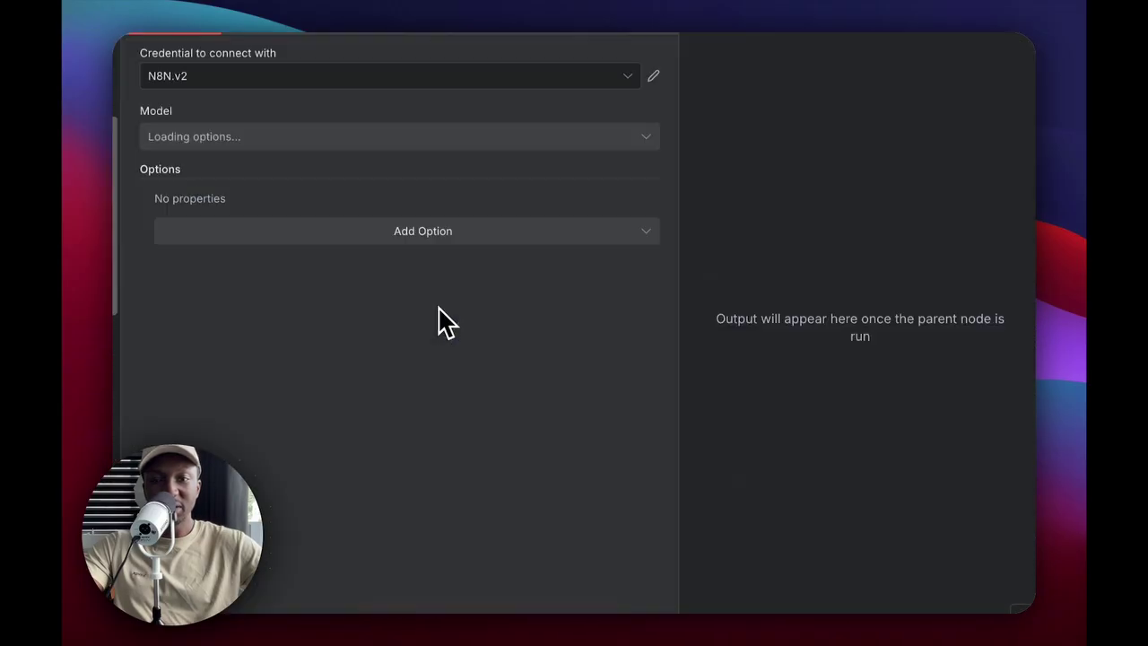
{"action": "left_click", "coordinate": [310, 141]}
{"action": "left_click", "coordinate": [426, 276]}
{"action": "key", "text": "Escape"}
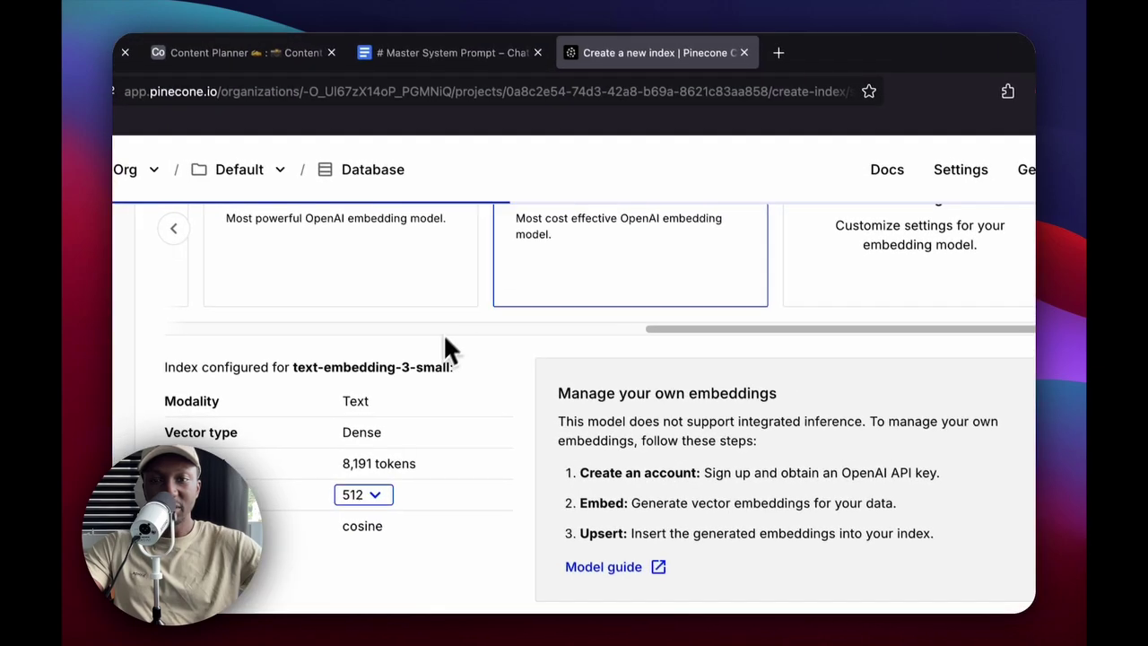
Review the capacity mode, cloud provider, region and deletion protection settings in Pinecone, and create the index
{"action": "scroll", "coordinate": [448, 348], "scroll_direction": "down", "scroll_amount": 5}
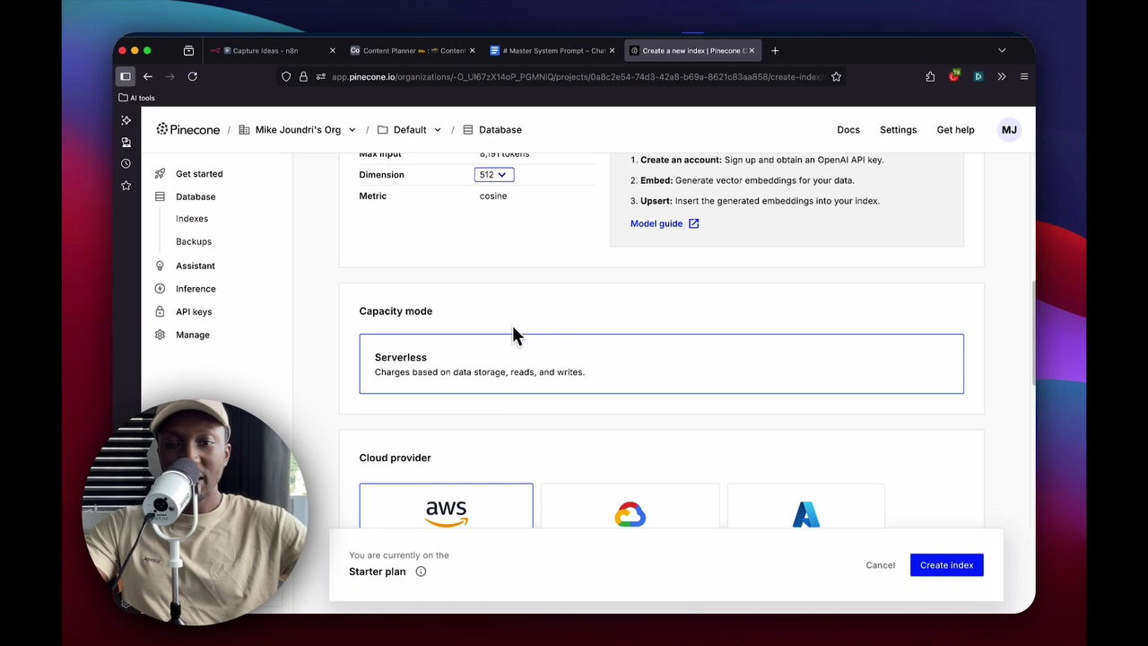
{"action": "scroll", "coordinate": [516, 333], "scroll_direction": "down", "scroll_amount": 4}
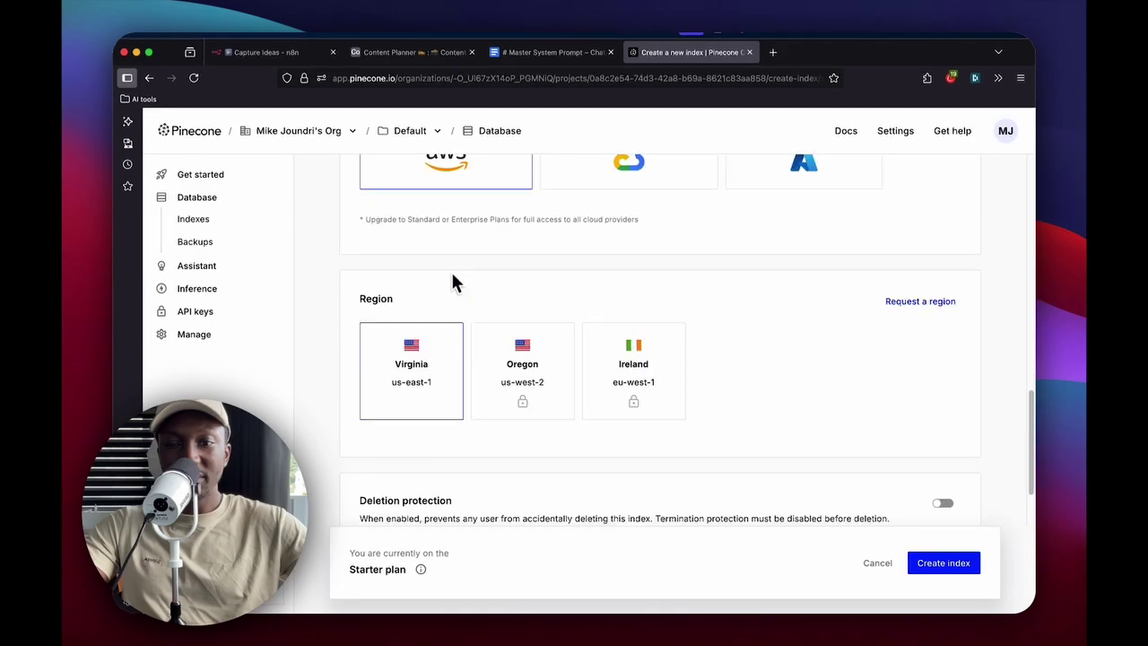
{"action": "scroll", "coordinate": [477, 332], "scroll_direction": "down", "scroll_amount": 1}
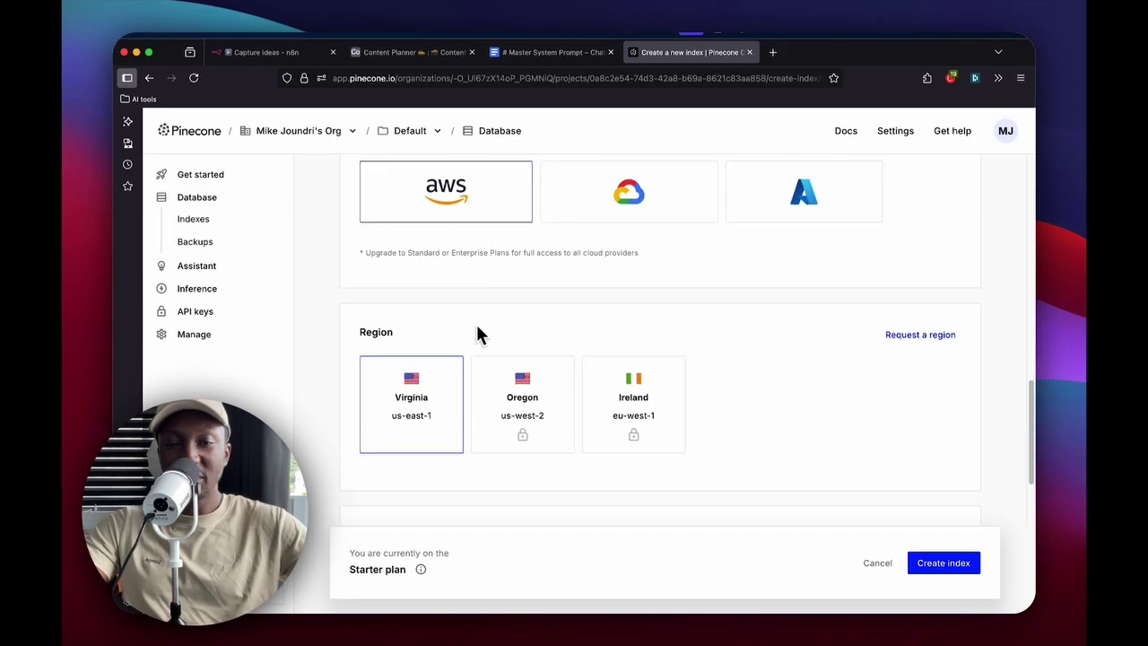
{"action": "scroll", "coordinate": [427, 408], "scroll_direction": "down", "scroll_amount": 2}
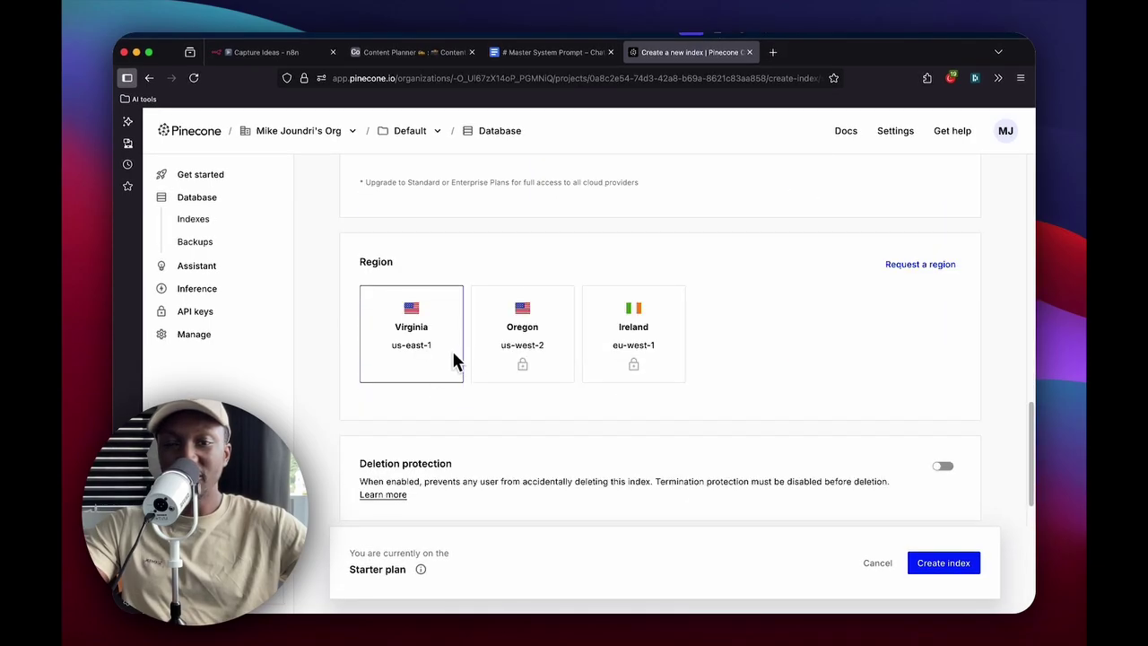
{"action": "scroll", "coordinate": [584, 380], "scroll_direction": "down", "scroll_amount": 2}
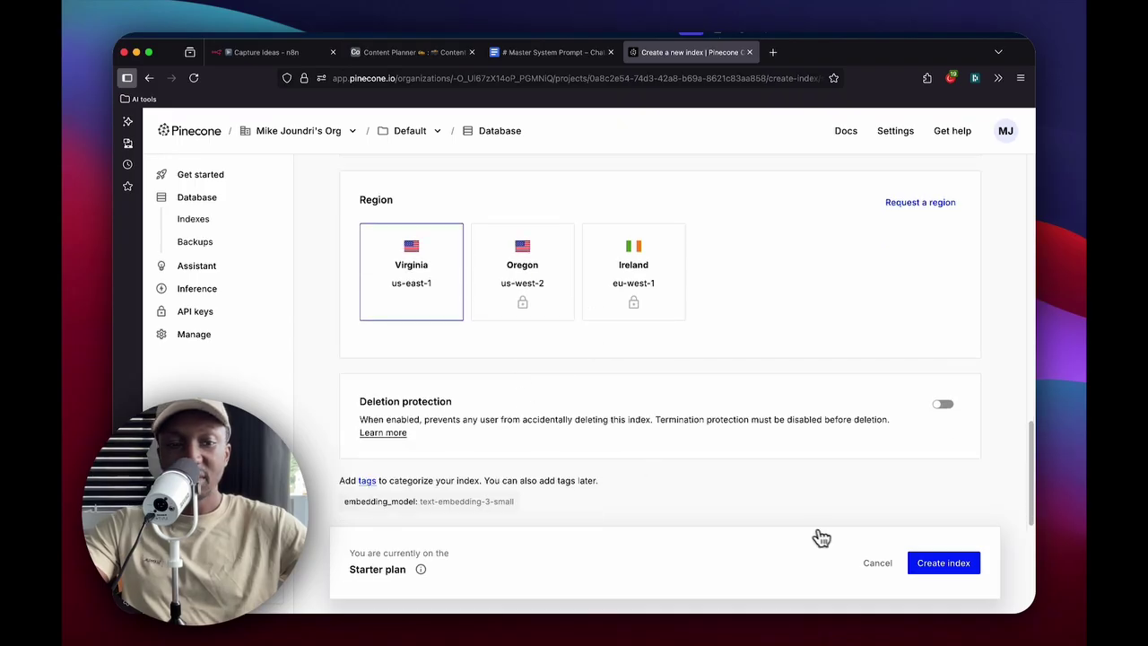
{"action": "left_click", "coordinate": [942, 562]}
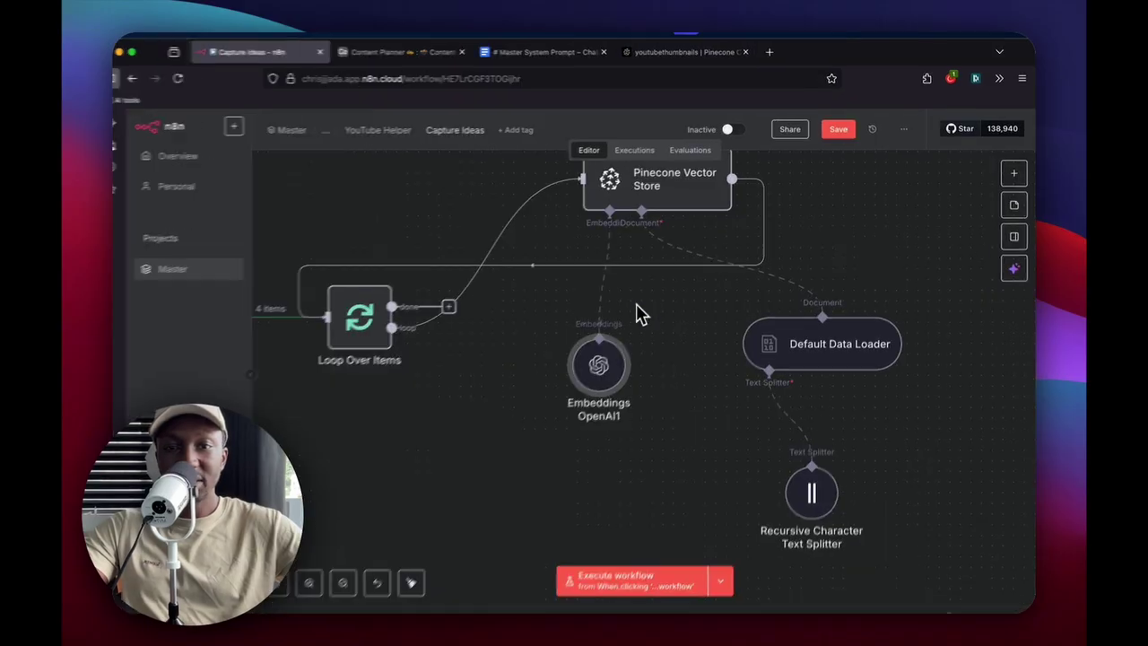
Select youtubethumbnails as the Pinecone Index in n8n's Pinecone Vector Store node, and close the node
{"action": "double_click", "coordinate": [660, 190]}
{"action": "left_click", "coordinate": [394, 406]}
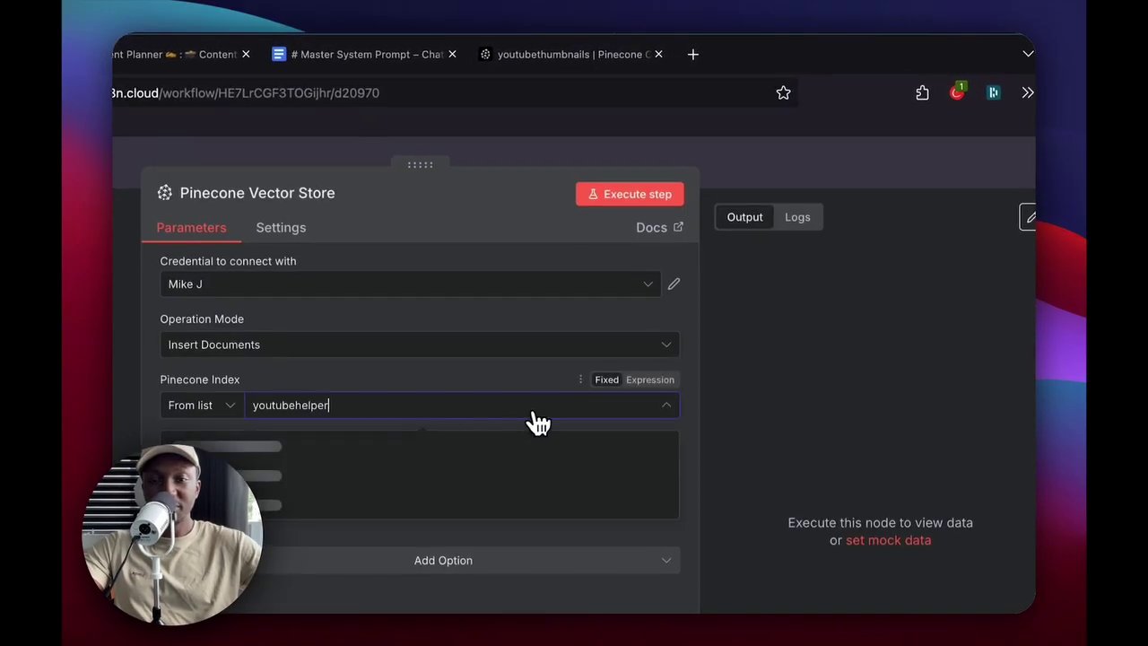
{"action": "left_click", "coordinate": [443, 447]}
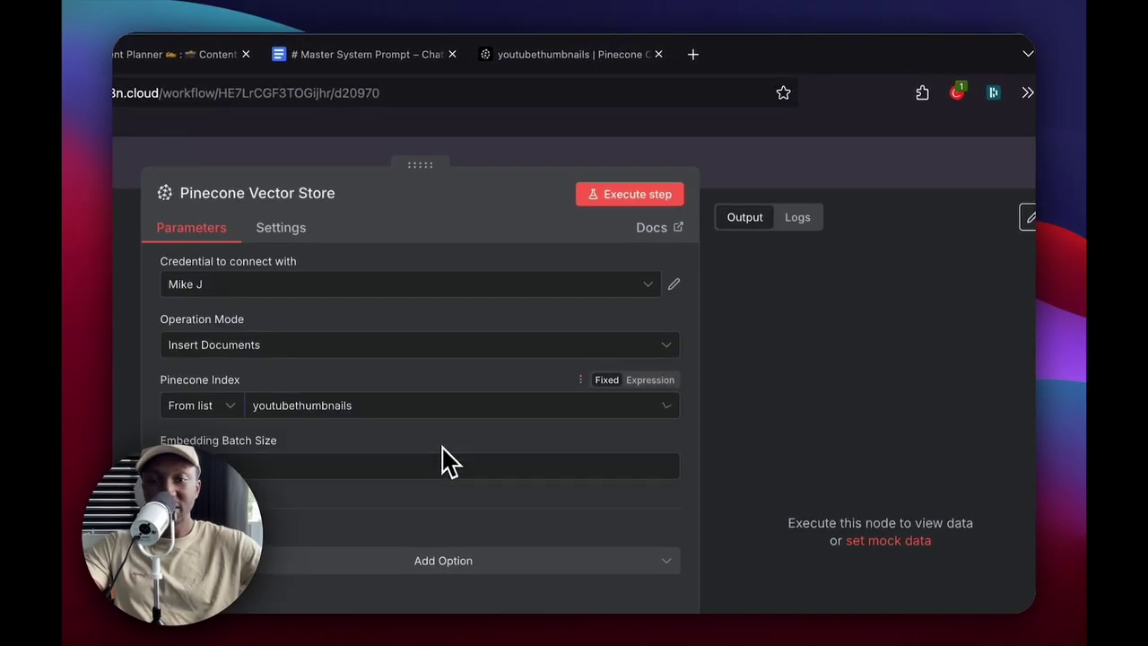
{"action": "key", "text": "Escape"}
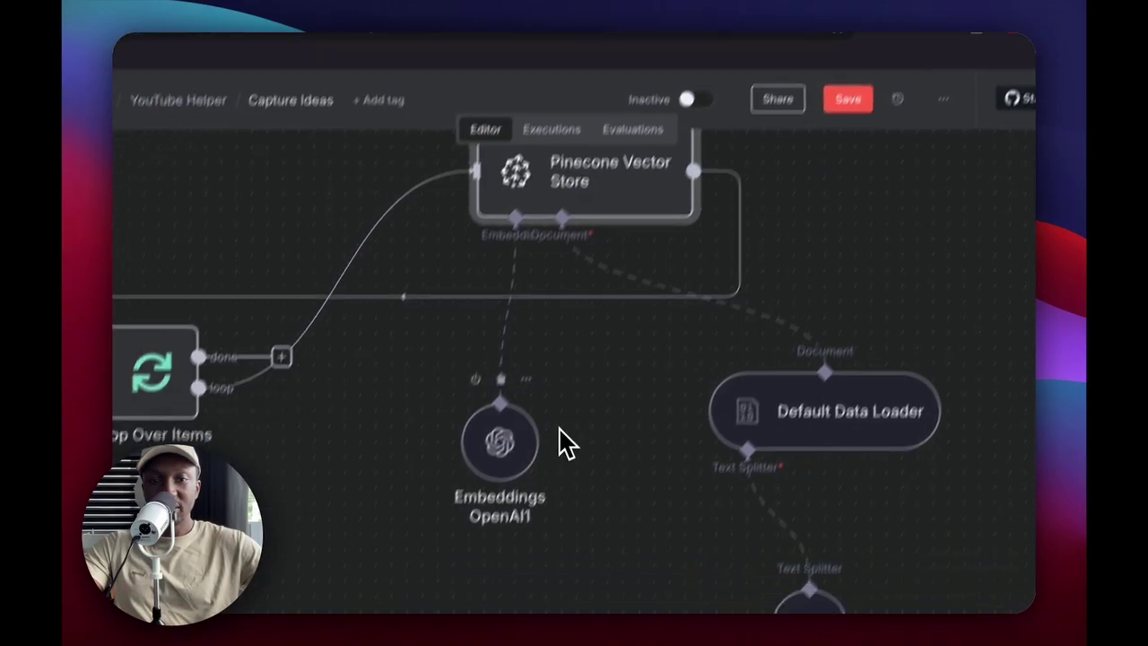
Check the parameters of the Embeddings OpenAI1 node, close it, and look over the connected ingestion nodes
{"action": "double_click", "coordinate": [572, 377]}
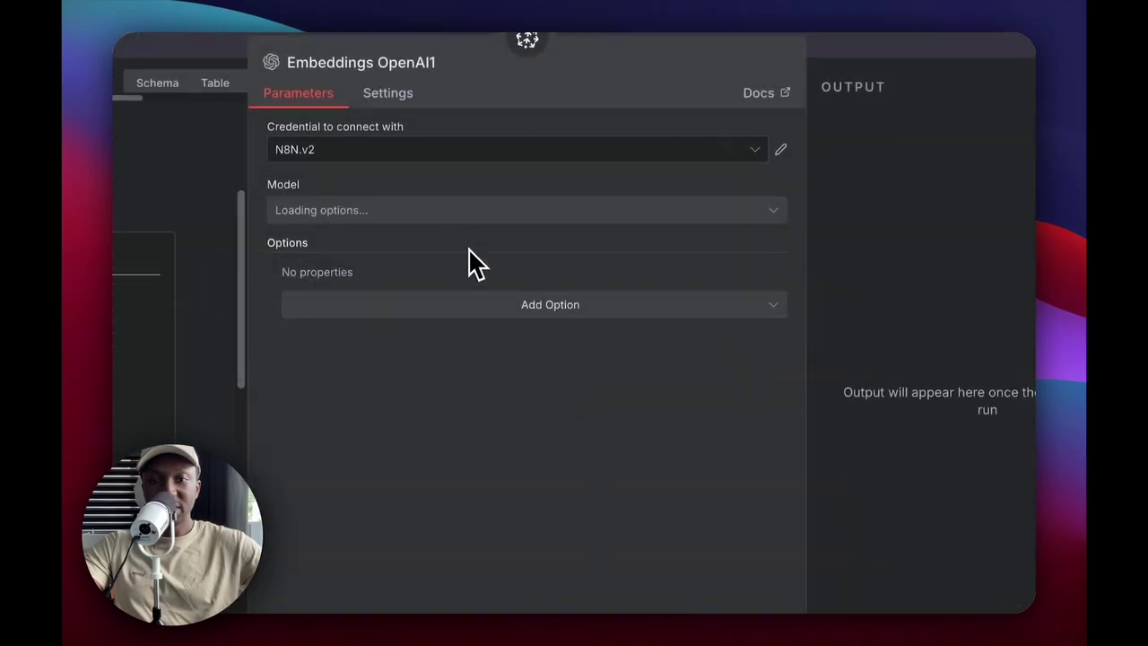
{"action": "key", "text": "Escape"}
{"action": "scroll", "coordinate": [537, 256], "scroll_direction": "left", "scroll_amount": 3}
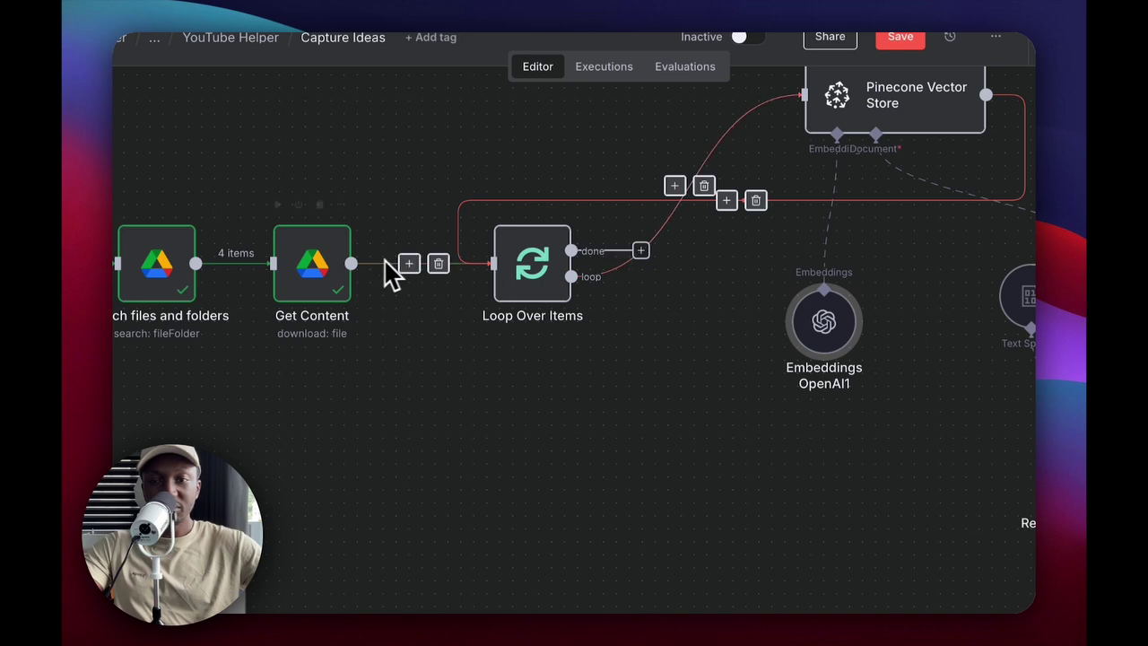
{"action": "scroll", "coordinate": [628, 404], "scroll_direction": "right", "scroll_amount": 5}
{"action": "scroll", "coordinate": [628, 403], "scroll_direction": "up", "scroll_amount": 2}
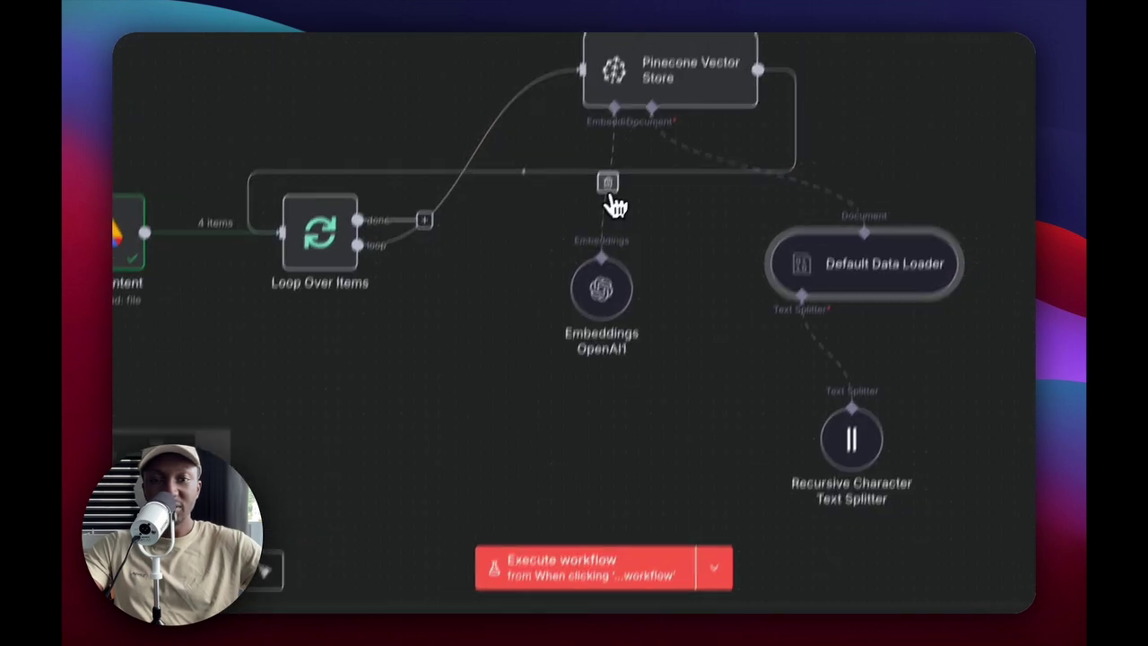
Set the workflow to run from the 'When clicking Execute workflow' trigger, and execute it
{"action": "left_click", "coordinate": [713, 66]}
{"action": "left_click", "coordinate": [716, 590]}
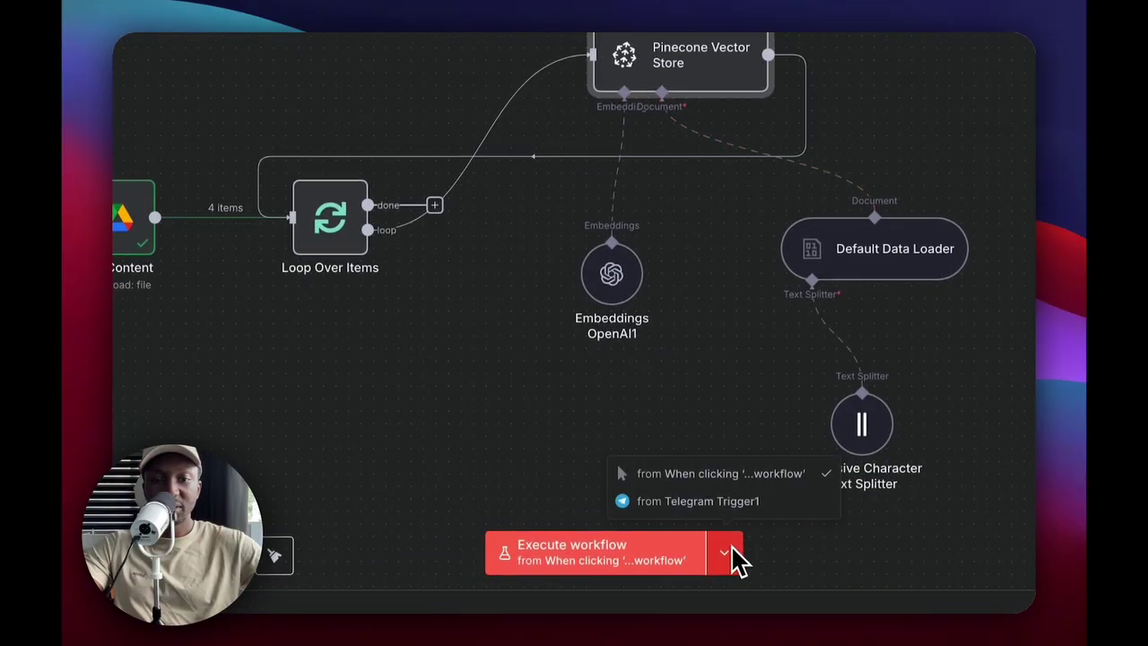
{"action": "left_click", "coordinate": [718, 473]}
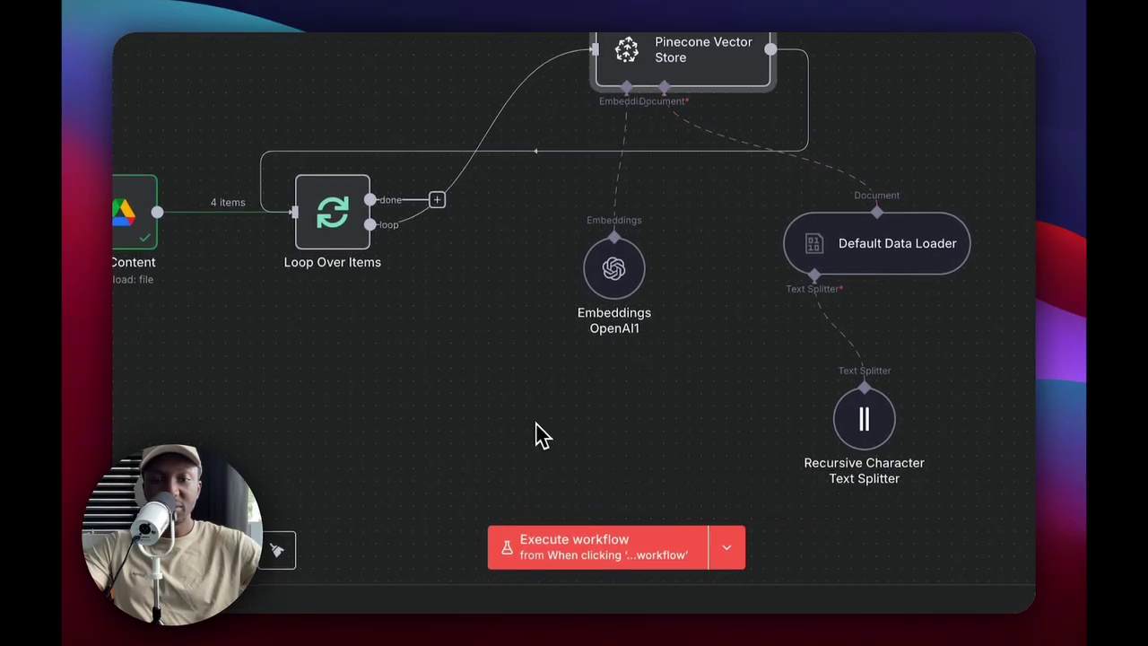
{"action": "scroll", "coordinate": [761, 507], "scroll_direction": "left", "scroll_amount": 5}
{"action": "scroll", "coordinate": [761, 508], "scroll_direction": "down", "scroll_amount": 1}
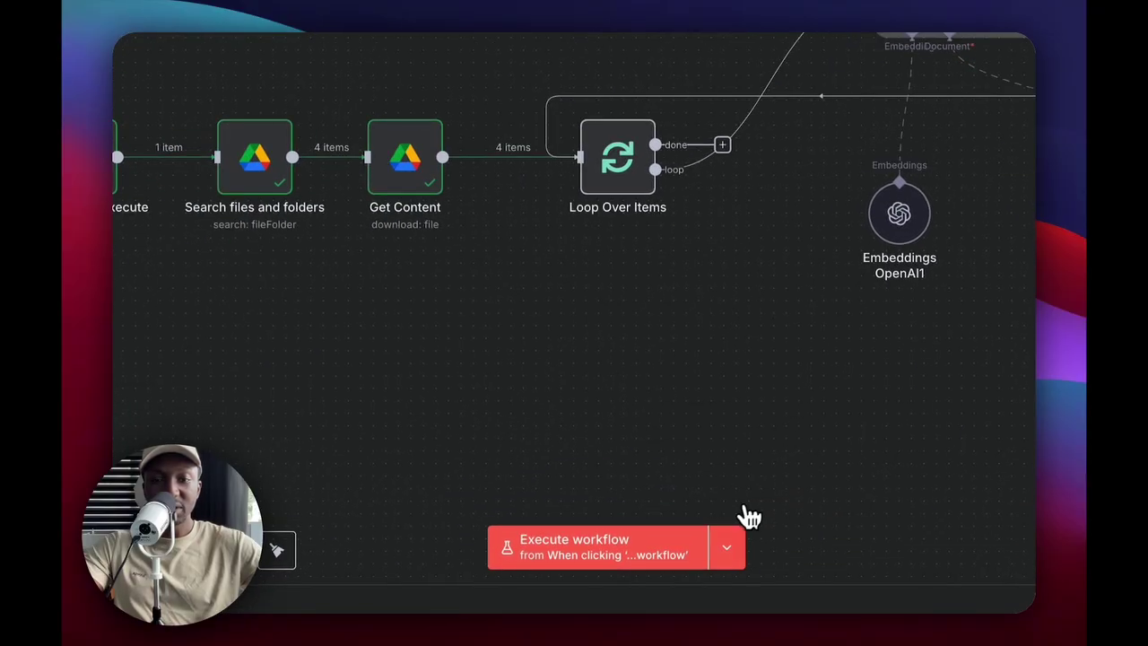
{"action": "left_click_drag", "start_coordinate": [631, 294], "coordinate": [389, 319]}
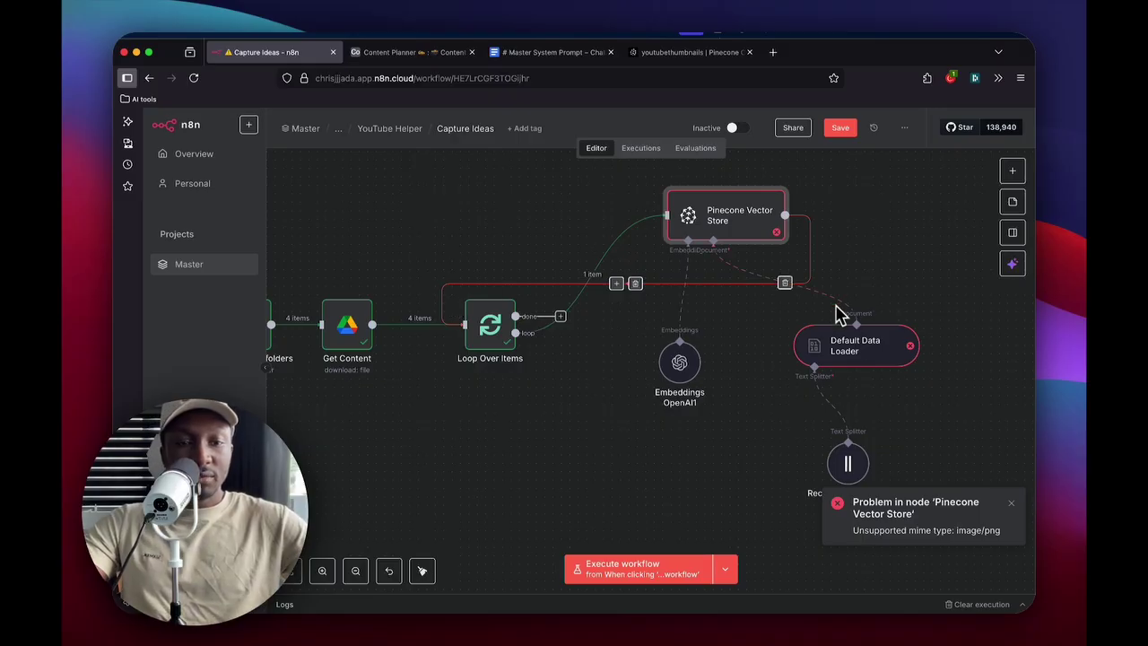
Move the manual trigger and the Search files and folders node away from Get Content to make room between them
{"action": "scroll", "coordinate": [619, 345], "scroll_direction": "left", "scroll_amount": 5}
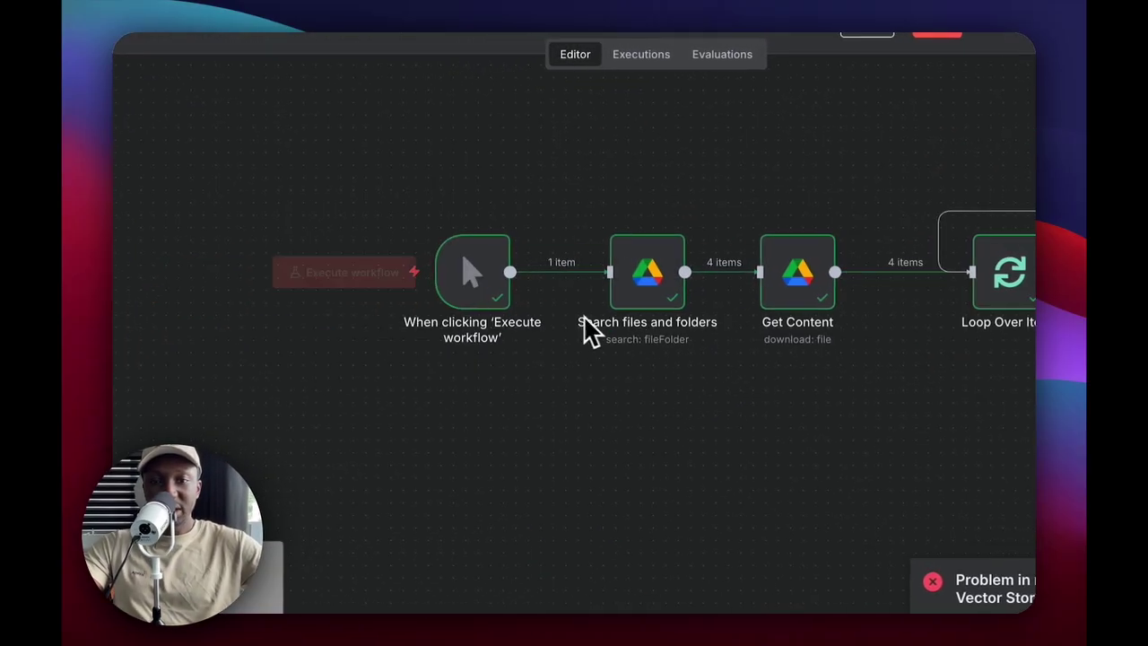
{"action": "left_click_drag", "start_coordinate": [504, 293], "coordinate": [427, 301]}
{"action": "left_click_drag", "start_coordinate": [328, 280], "coordinate": [281, 271]}
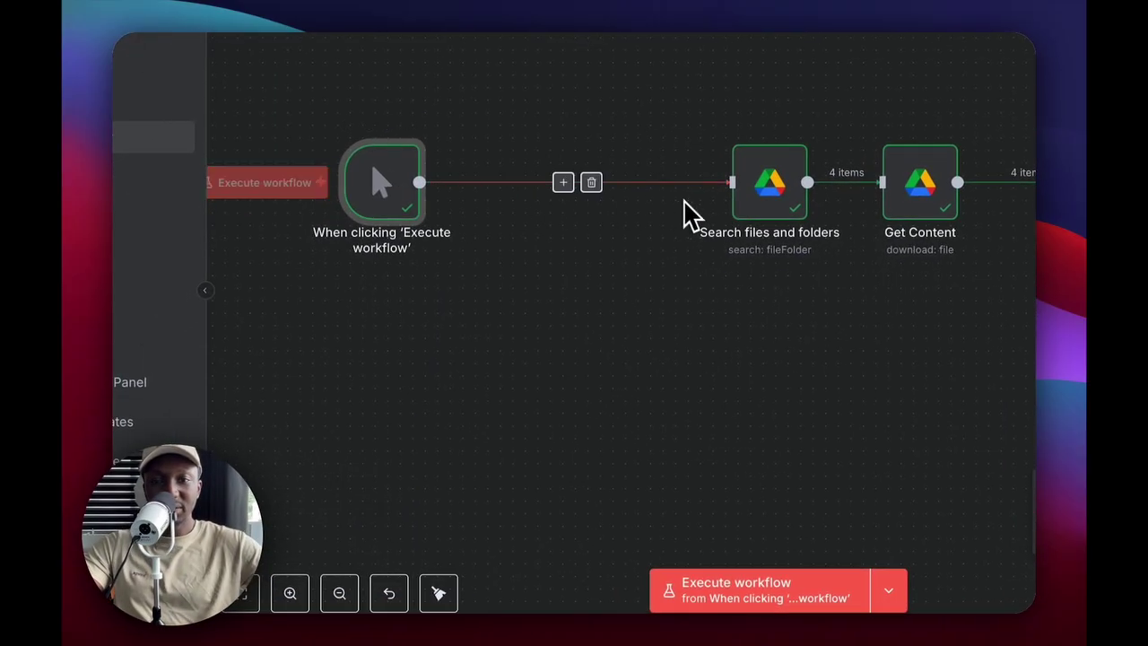
{"action": "left_click_drag", "start_coordinate": [648, 276], "coordinate": [415, 277]}
{"action": "left_click_drag", "start_coordinate": [593, 208], "coordinate": [504, 208]}
Review the filter choices and the output as a table in the Search files and folders node, and close it
{"action": "double_click", "coordinate": [520, 196]}
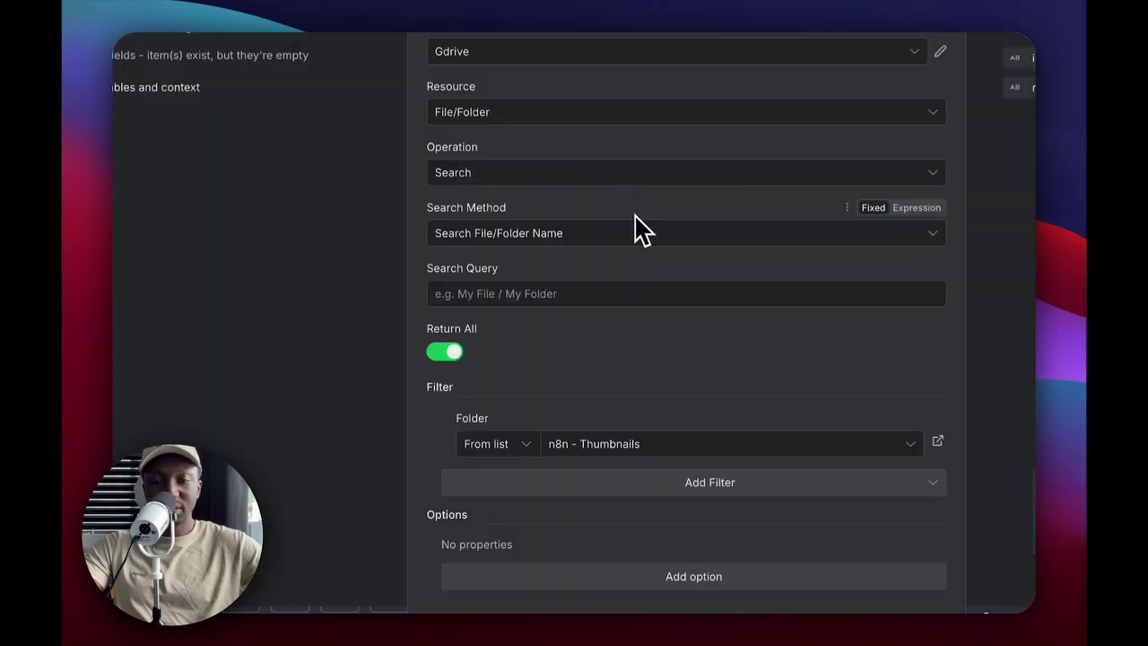
{"action": "left_click", "coordinate": [546, 446]}
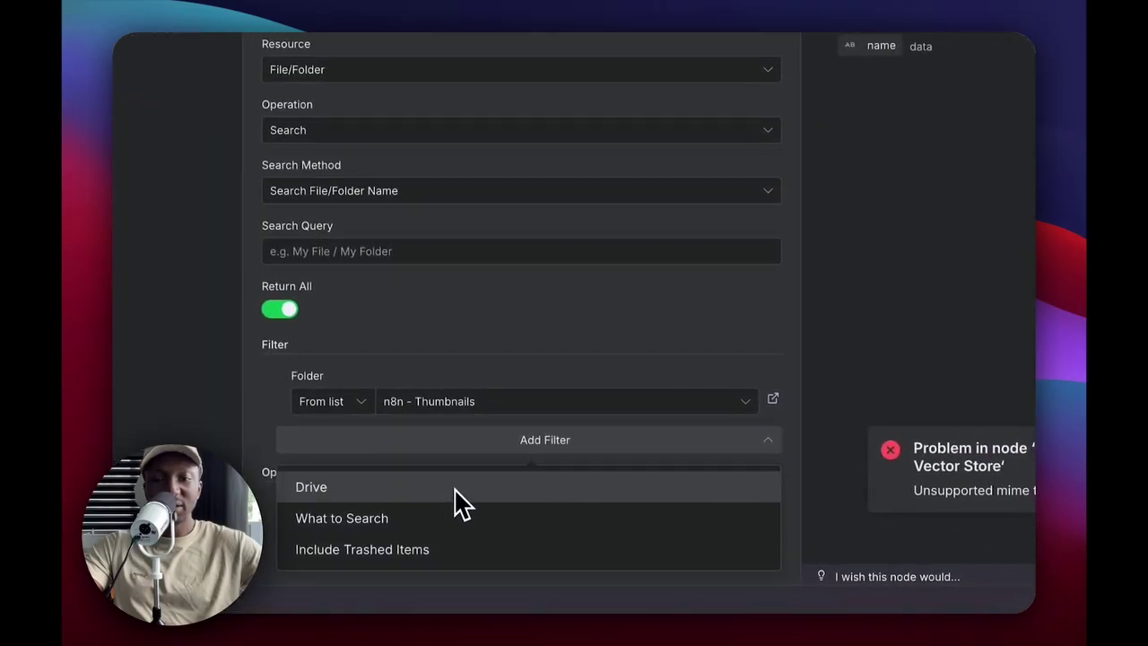
{"action": "left_click", "coordinate": [504, 373]}
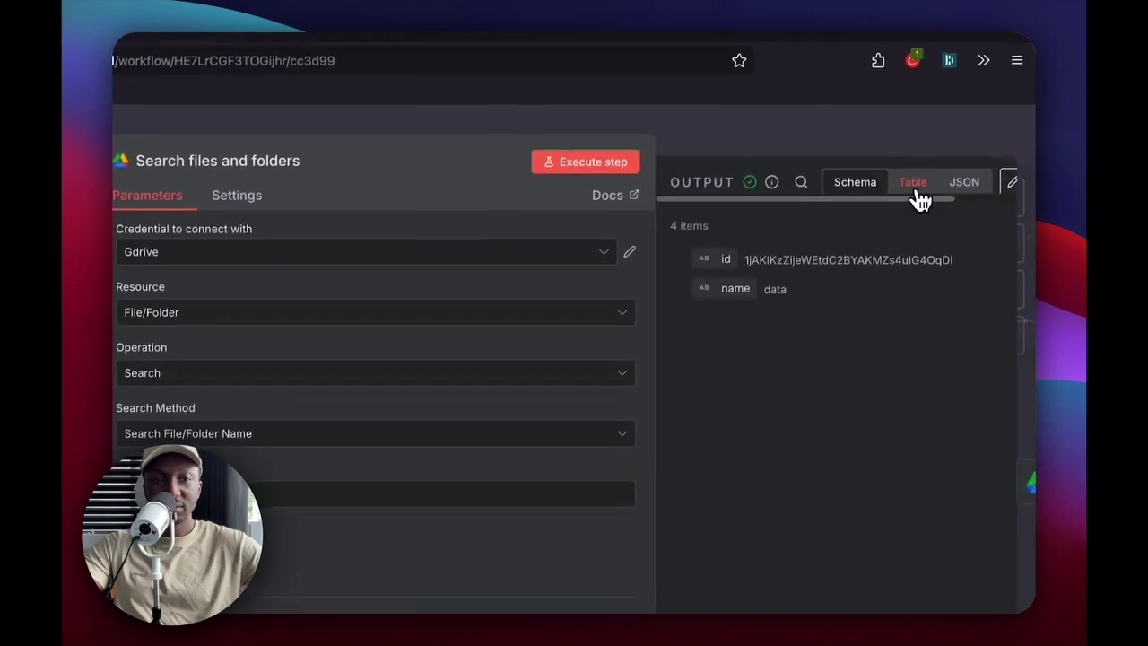
{"action": "left_click", "coordinate": [917, 194]}
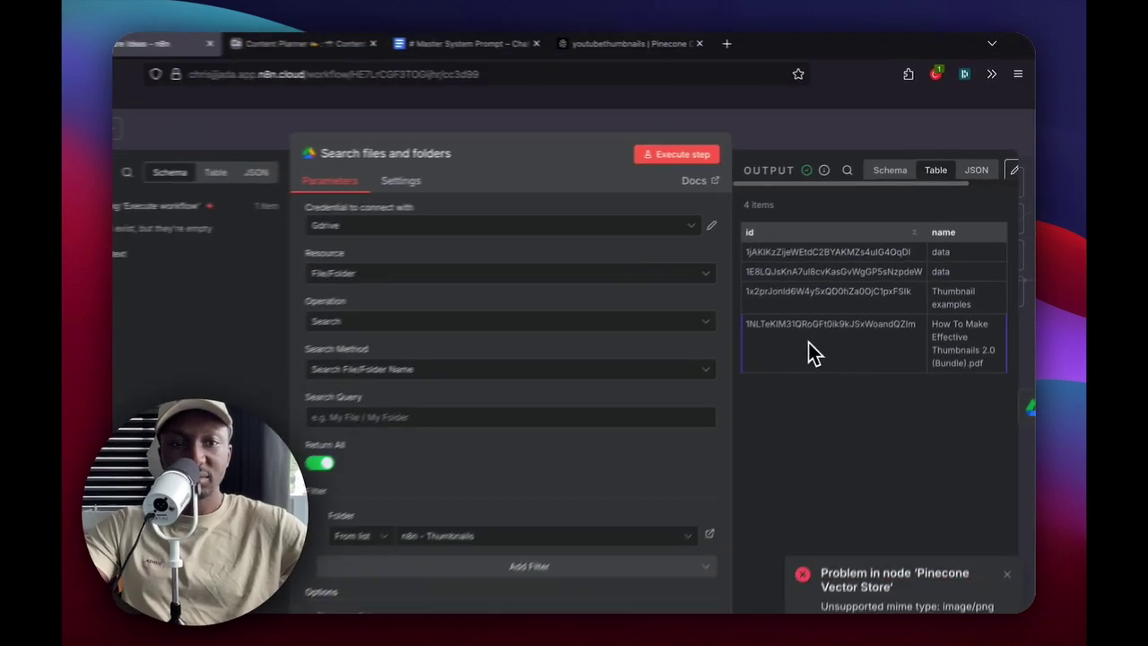
{"action": "key", "text": "Escape"}
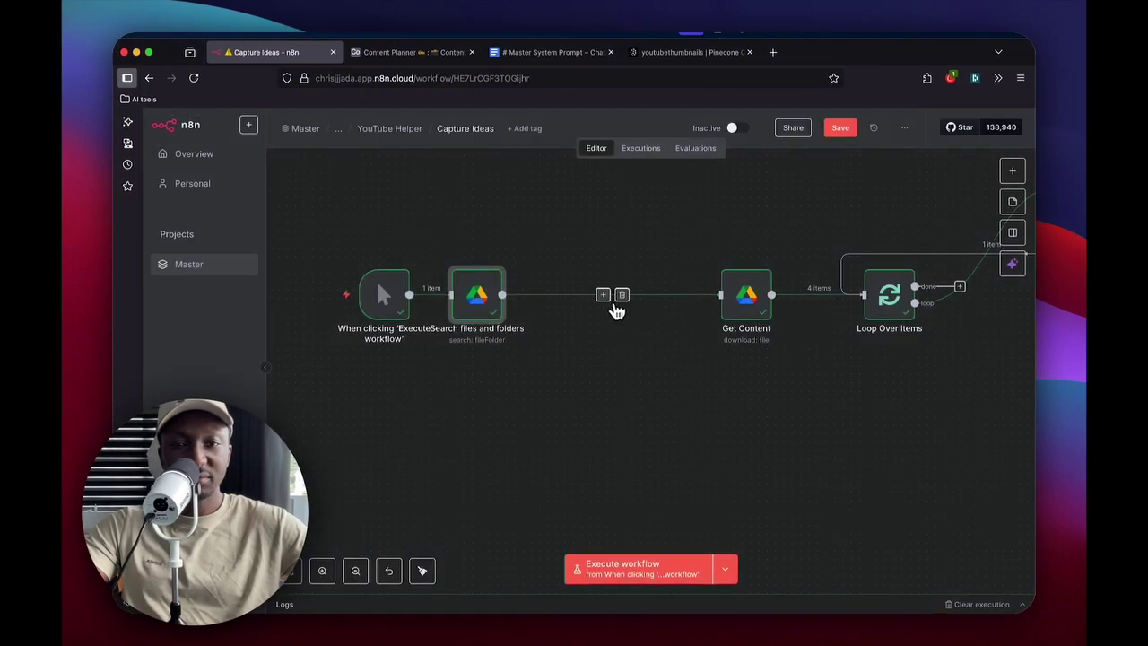
Insert an If node between Search files and folders and Get Content
{"action": "left_click", "coordinate": [603, 295]}
{"action": "type", "text": "if"}
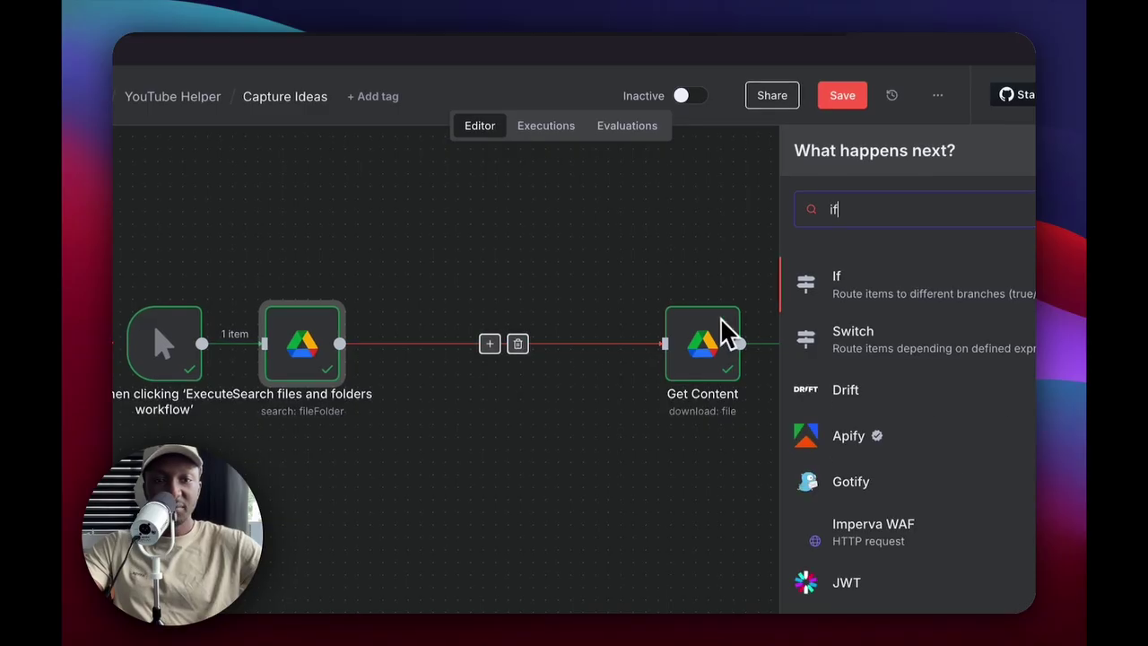
{"action": "left_click", "coordinate": [810, 287]}
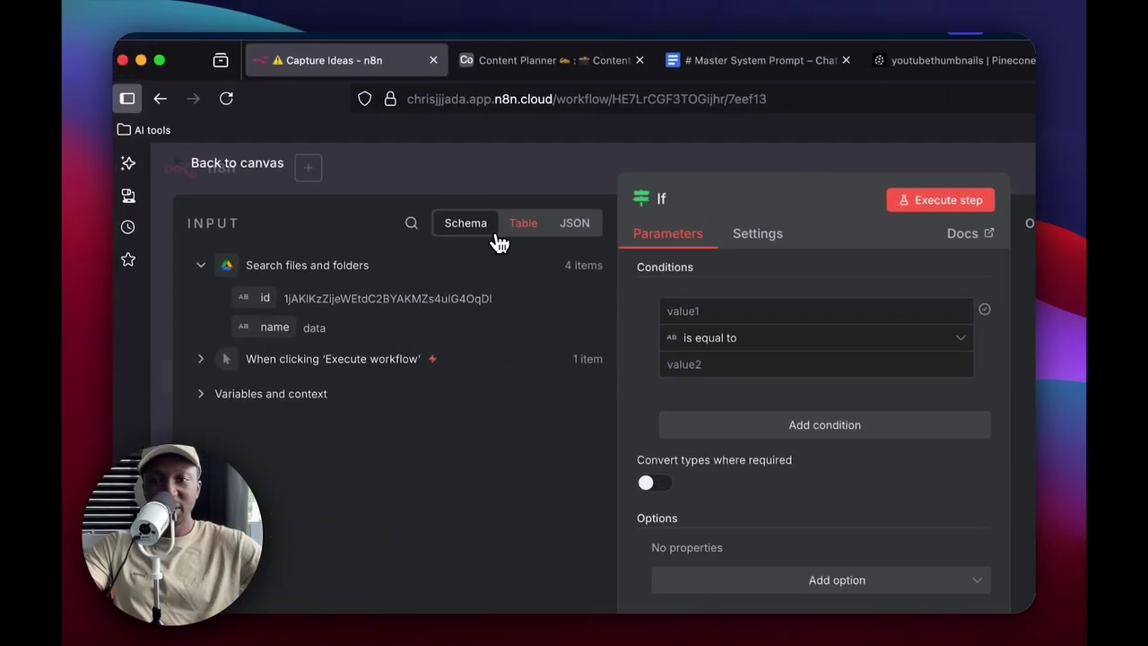
Set the If condition to {{ $json.name }} is equal to "How To Make Effective Thumbnails 2.0 (Bundle).pdf", and close the node
{"action": "left_click", "coordinate": [529, 223]}
{"action": "left_click_drag", "start_coordinate": [446, 308], "coordinate": [723, 314]}
{"action": "left_click", "coordinate": [355, 332]}
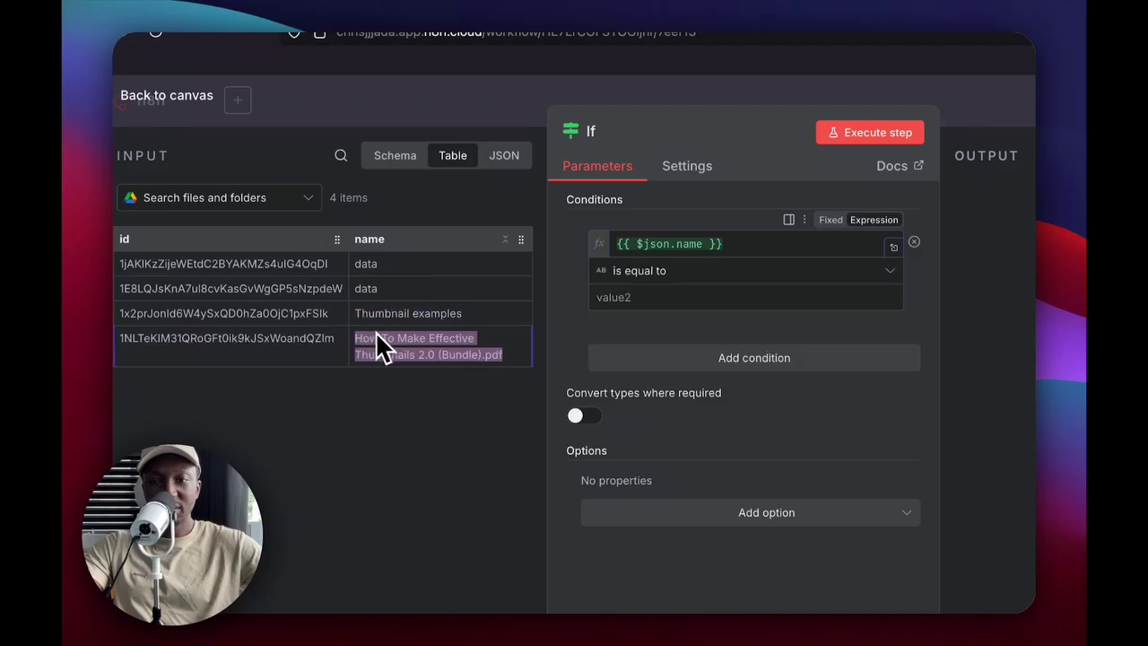
{"action": "type", "text": "How To Make Effective Thumbnails 2.0 (Bundle).pdf"}
{"action": "left_click", "coordinate": [1017, 114]}
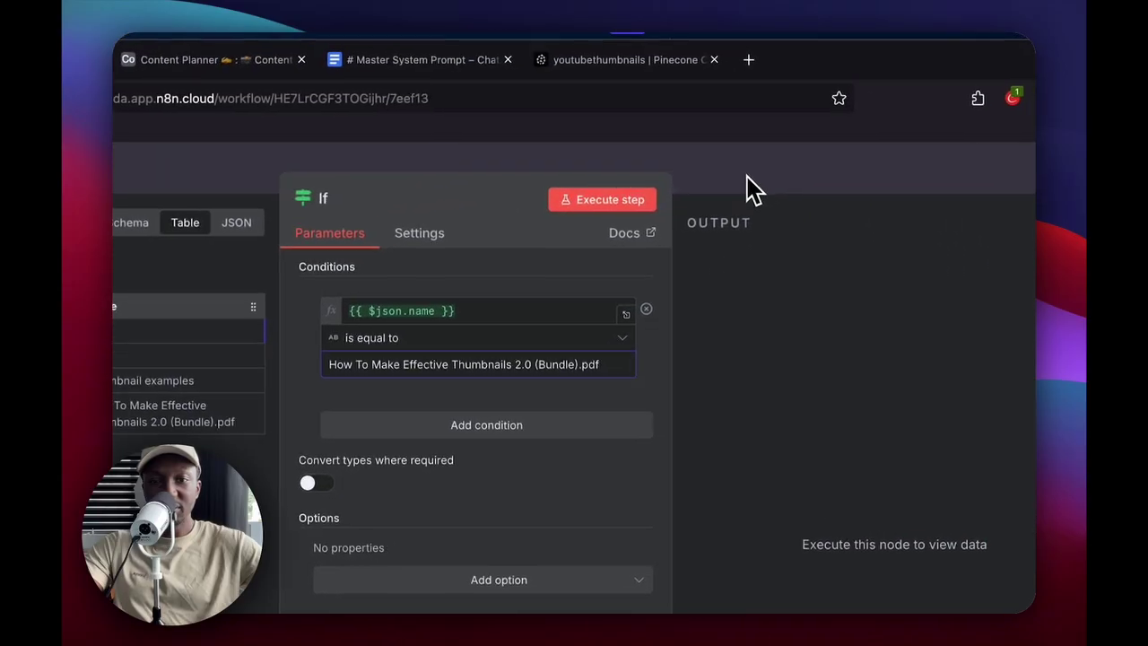
Run the If node on its own, and execute the whole workflow from the manual trigger
{"action": "left_click_drag", "start_coordinate": [473, 413], "coordinate": [484, 439]}
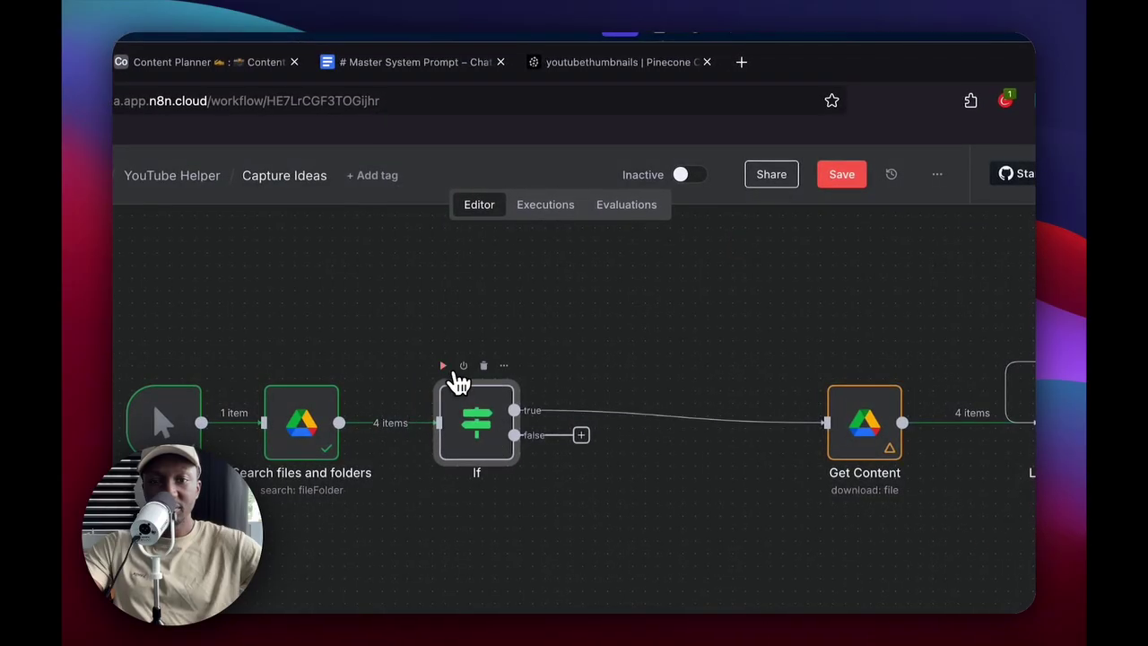
{"action": "left_click", "coordinate": [443, 366]}
{"action": "scroll", "coordinate": [395, 410], "scroll_direction": "right", "scroll_amount": 5}
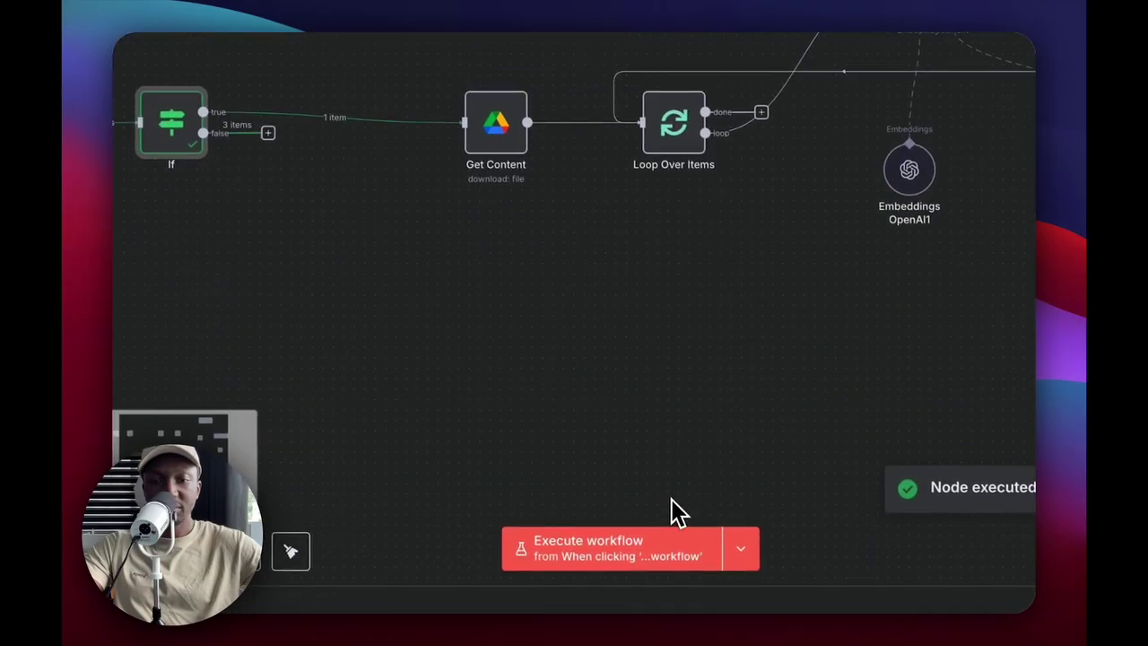
{"action": "left_click", "coordinate": [652, 543]}
{"action": "scroll", "coordinate": [772, 309], "scroll_direction": "left", "scroll_amount": 5}
{"action": "scroll", "coordinate": [811, 307], "scroll_direction": "right", "scroll_amount": 10}
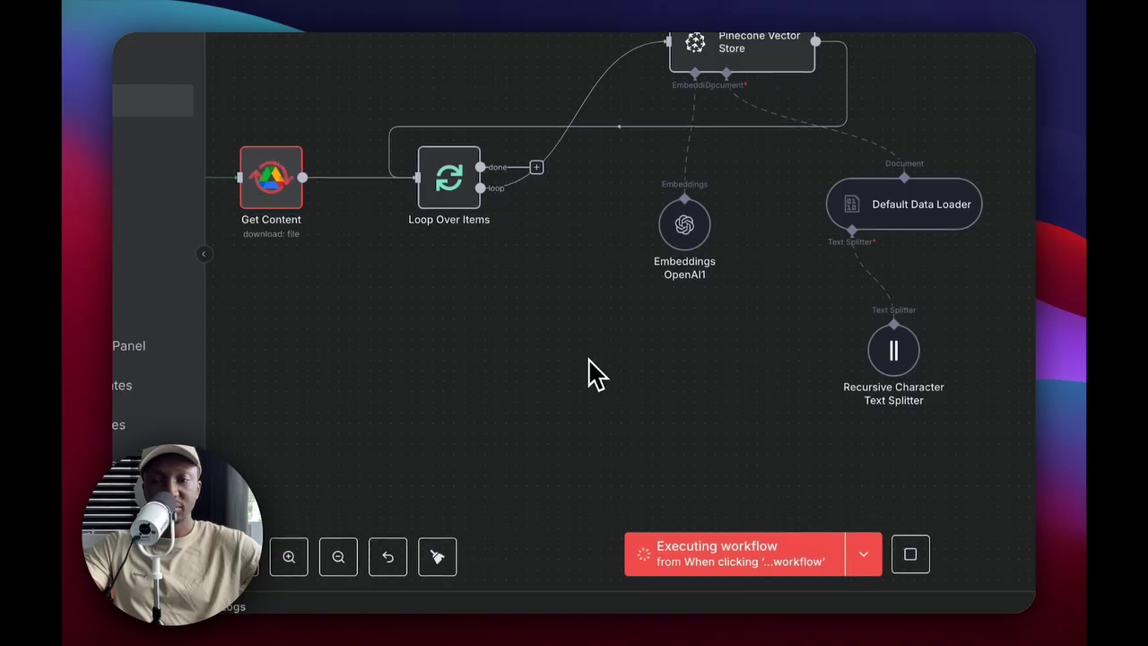
{"action": "scroll", "coordinate": [672, 312], "scroll_direction": "left", "scroll_amount": 3}
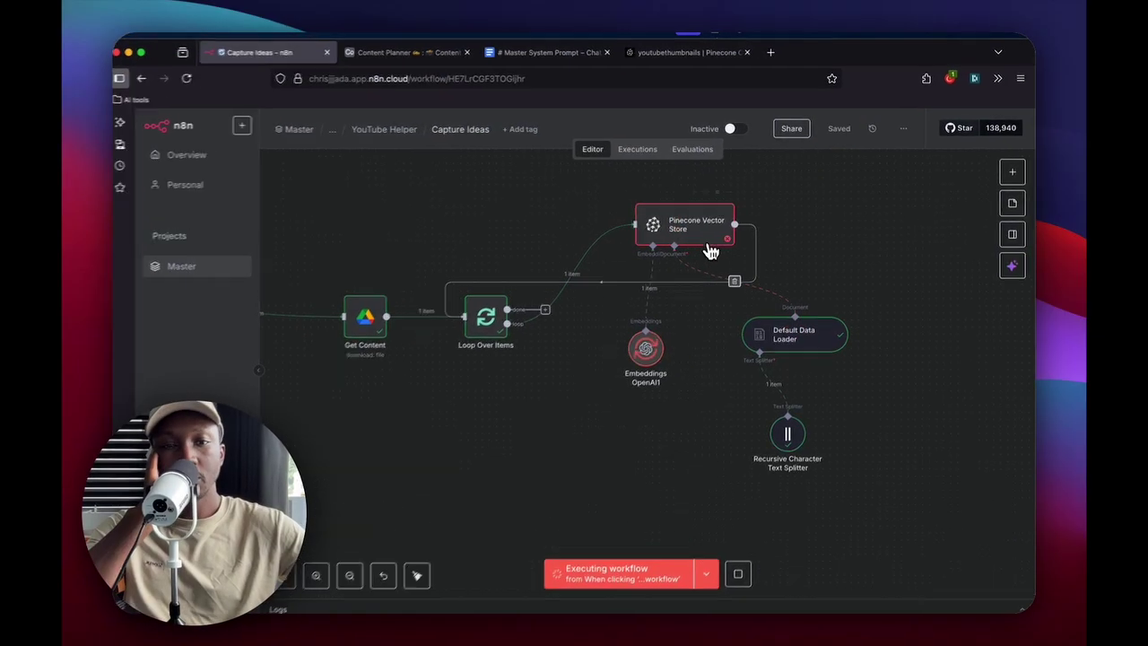
Examine the error in the Pinecone Vector Store node's logs and the Default Data Loader node's settings, and close both nodes
{"action": "double_click", "coordinate": [702, 237]}
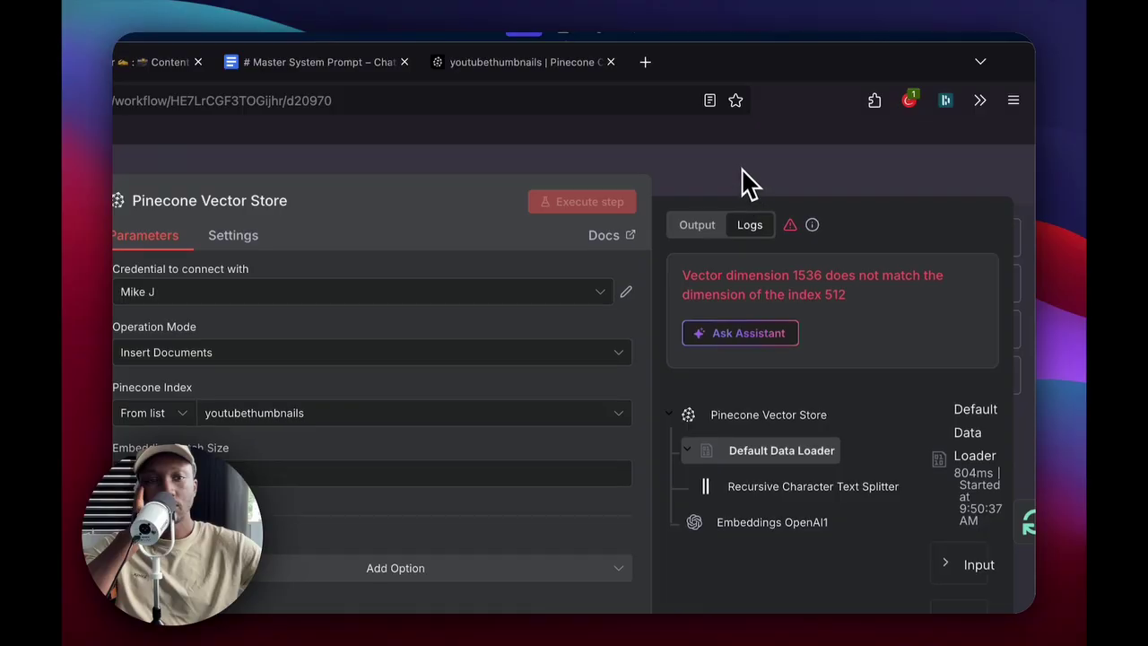
{"action": "left_click", "coordinate": [749, 184]}
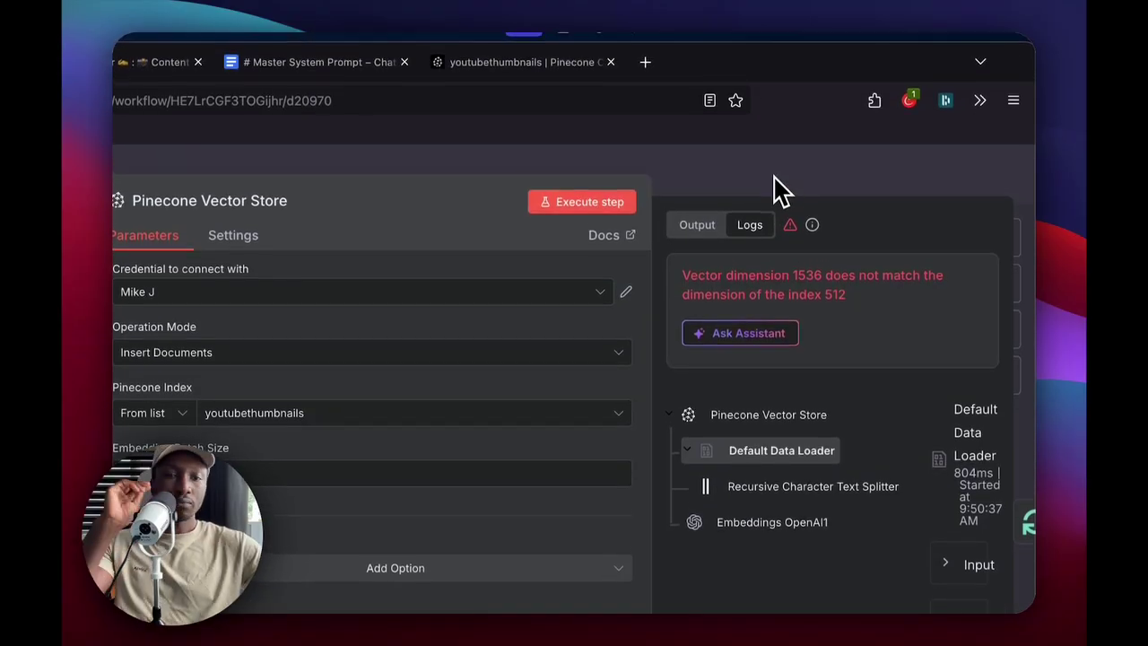
{"action": "left_click", "coordinate": [754, 173]}
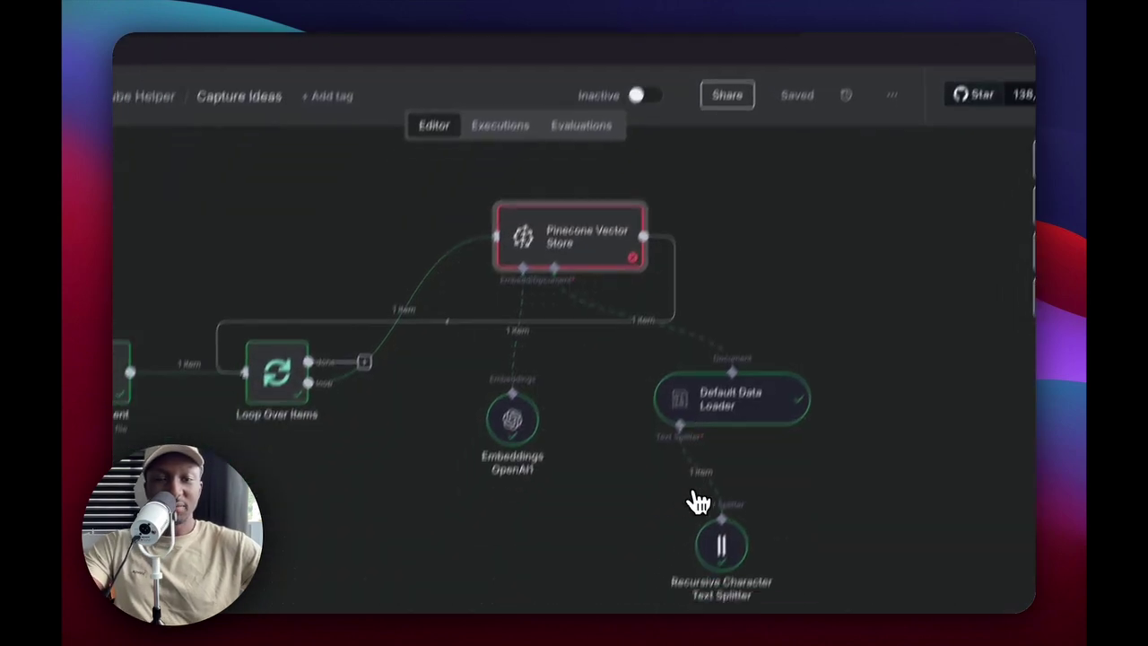
{"action": "double_click", "coordinate": [777, 500]}
{"action": "left_click", "coordinate": [756, 329]}
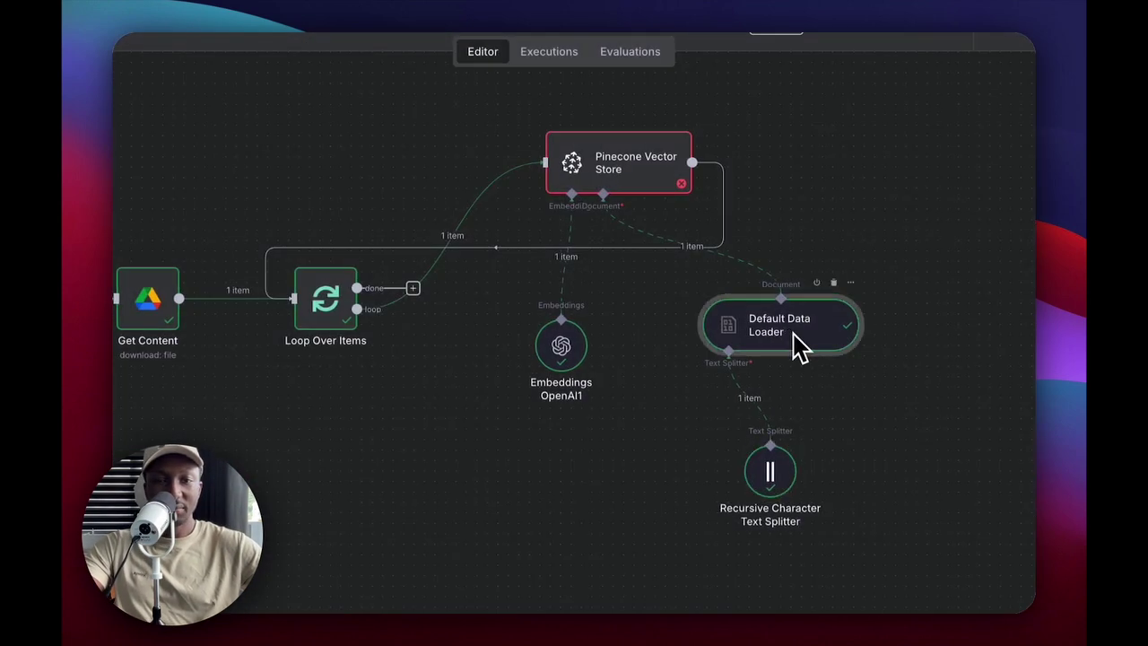
{"action": "double_click", "coordinate": [798, 346]}
{"action": "key", "text": "Escape"}
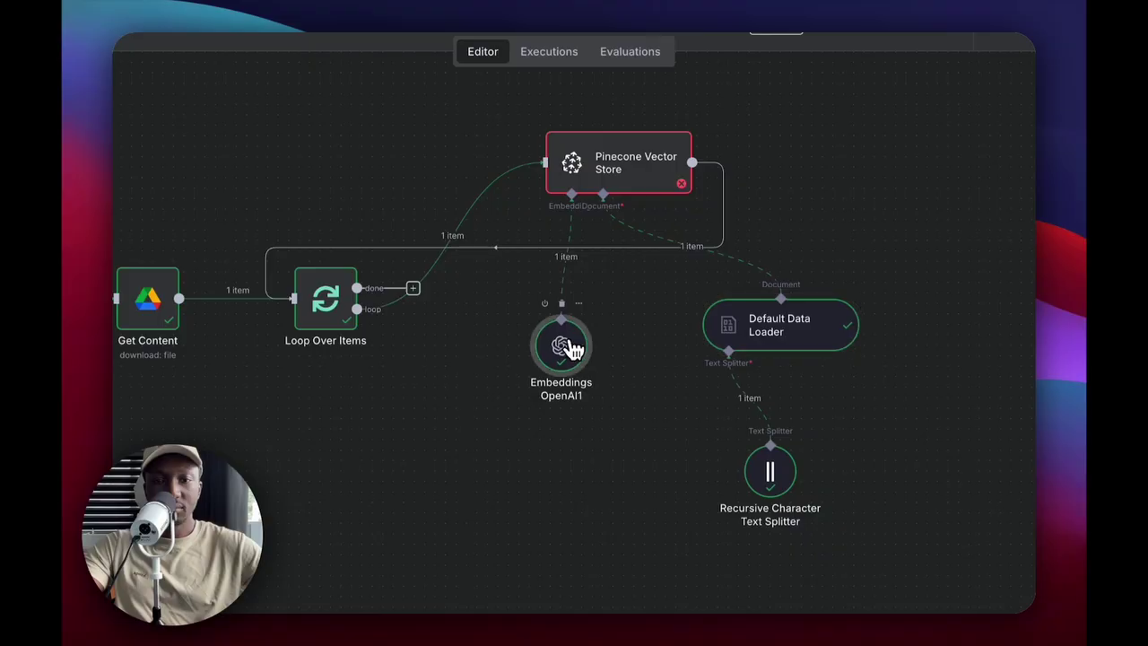
Add the Dimensions option to the Embeddings OpenAI1 node, set it to 1536, and close the node
{"action": "double_click", "coordinate": [565, 347]}
{"action": "left_click", "coordinate": [452, 284]}
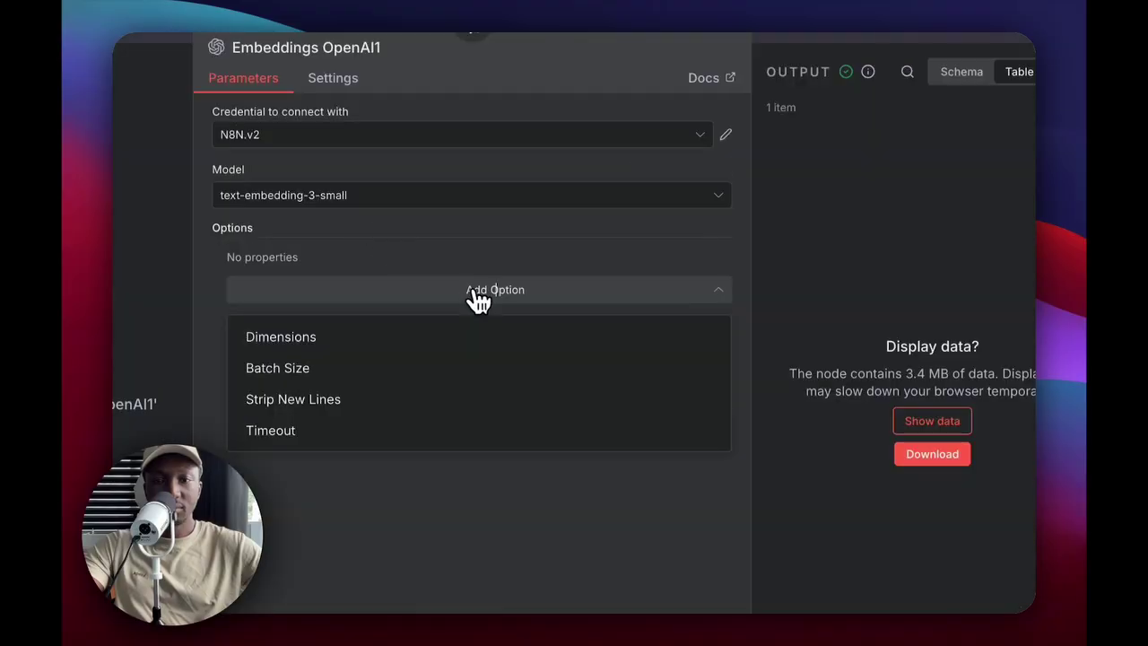
{"action": "left_click", "coordinate": [397, 345]}
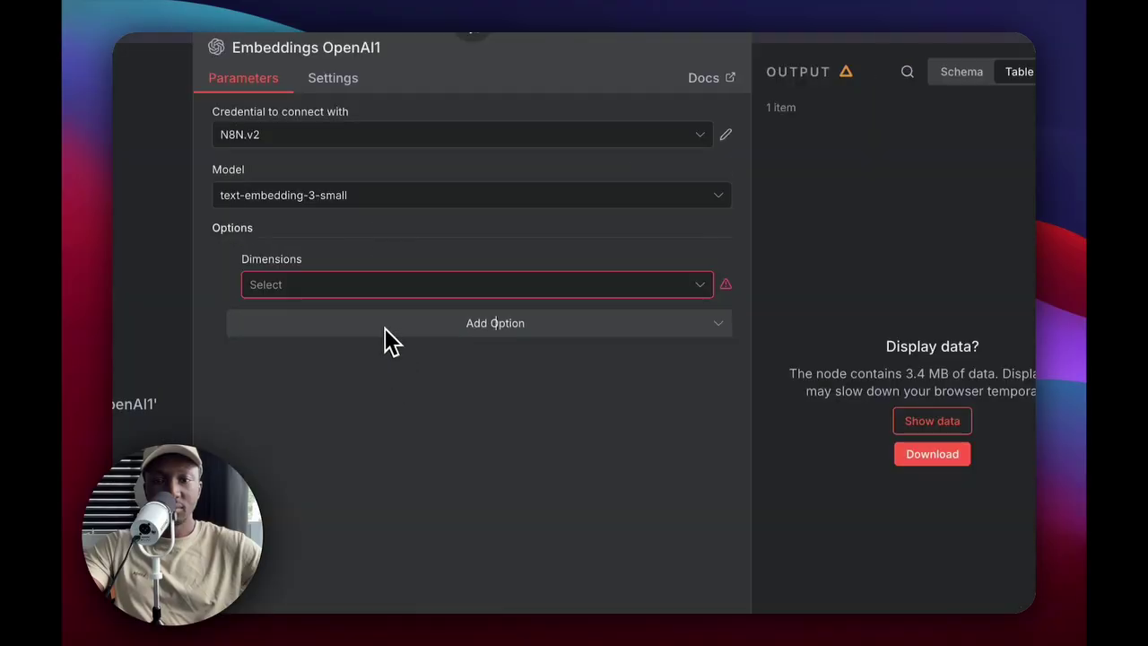
{"action": "left_click", "coordinate": [382, 285]}
{"action": "left_click", "coordinate": [363, 427]}
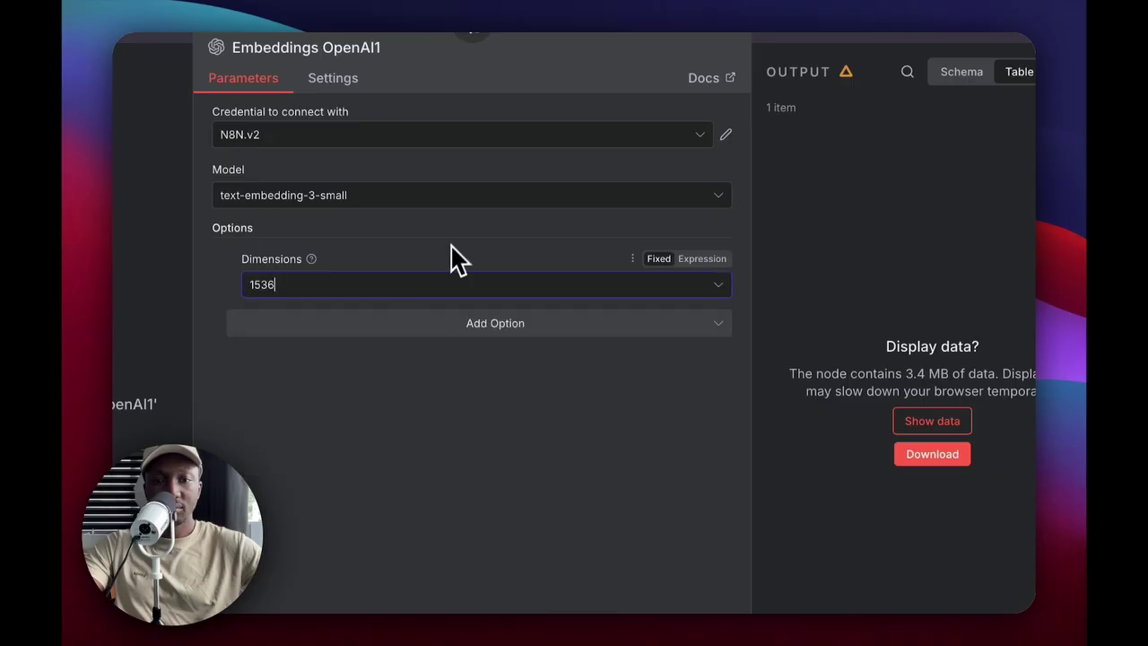
{"action": "left_click", "coordinate": [533, 139]}
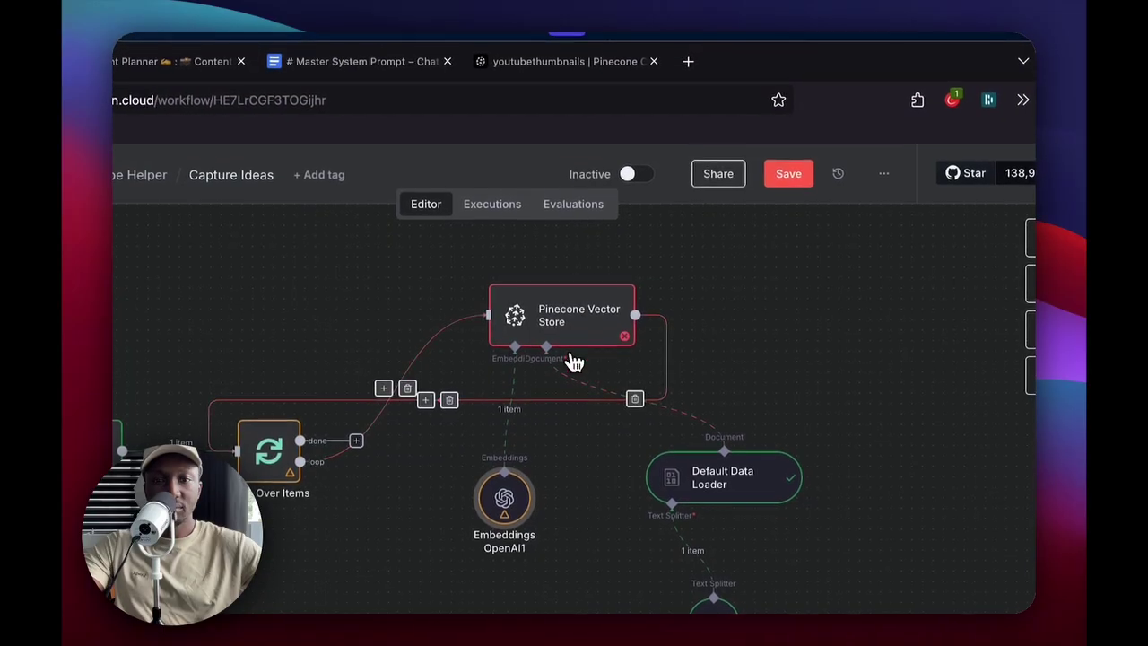
Check the Pinecone Vector Store node's error, and set the Dimensions option of the Embeddings OpenAI1 node to 512
{"action": "double_click", "coordinate": [610, 328]}
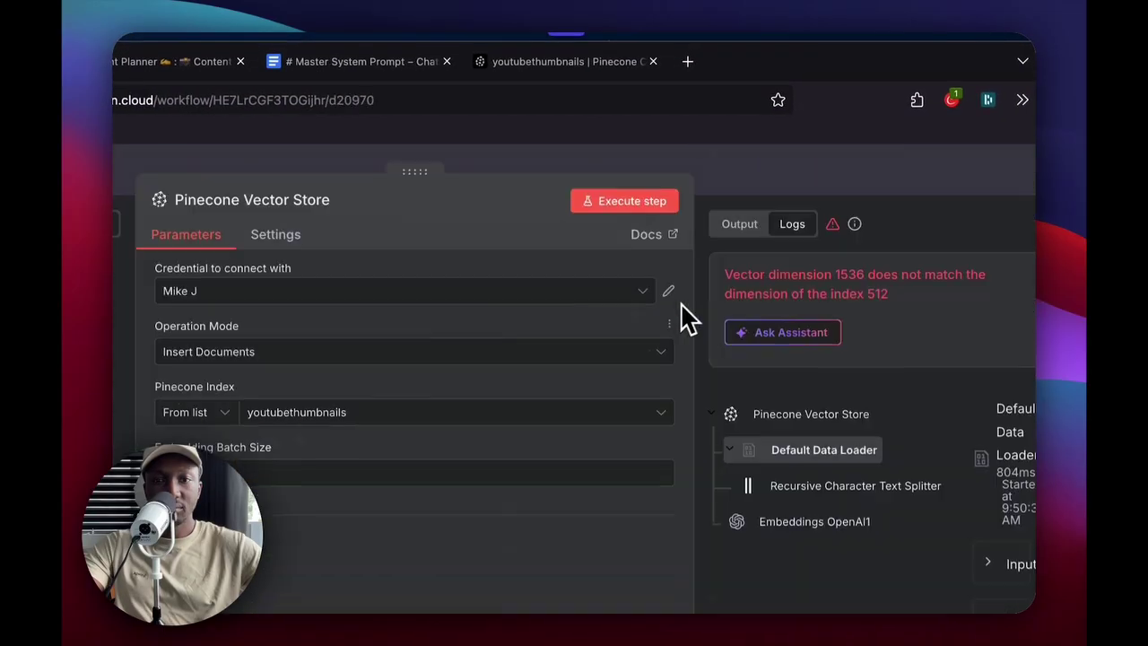
{"action": "left_click", "coordinate": [778, 178]}
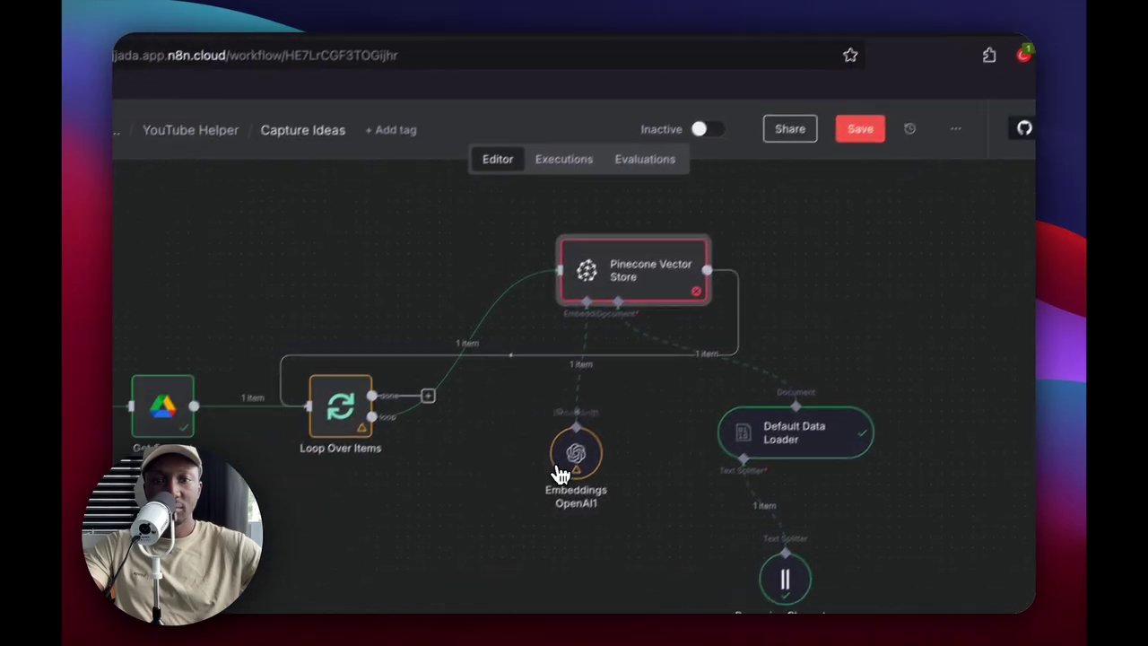
{"action": "double_click", "coordinate": [546, 476]}
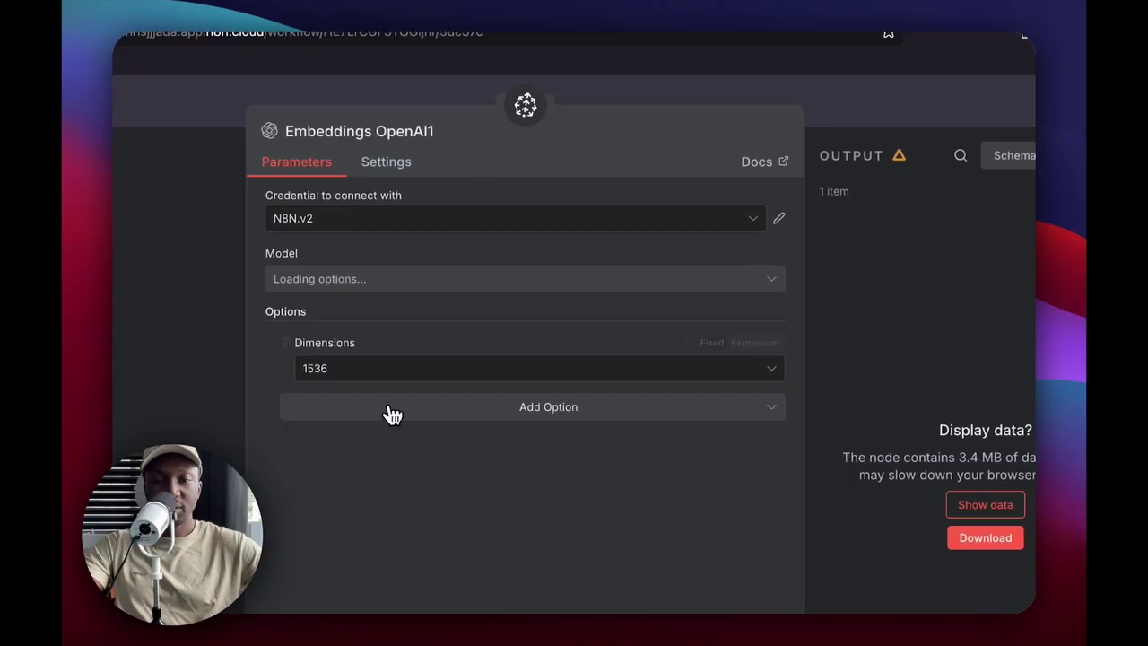
{"action": "left_click", "coordinate": [392, 368]}
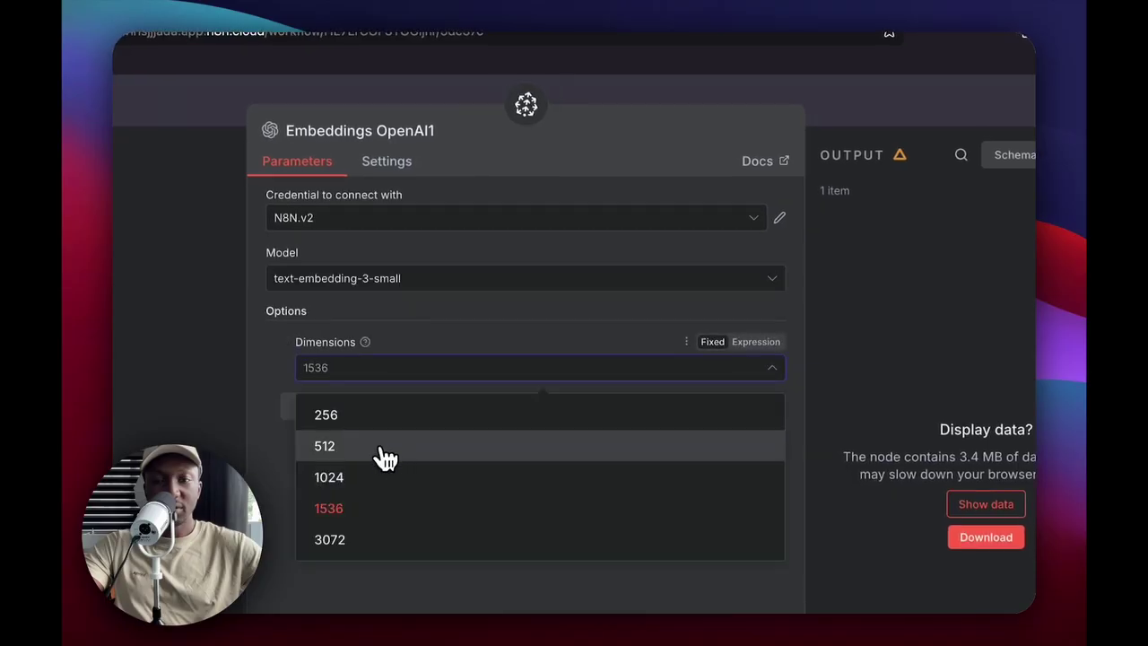
{"action": "left_click", "coordinate": [377, 445]}
{"action": "key", "text": "Escape"}
{"action": "double_click", "coordinate": [559, 303]}
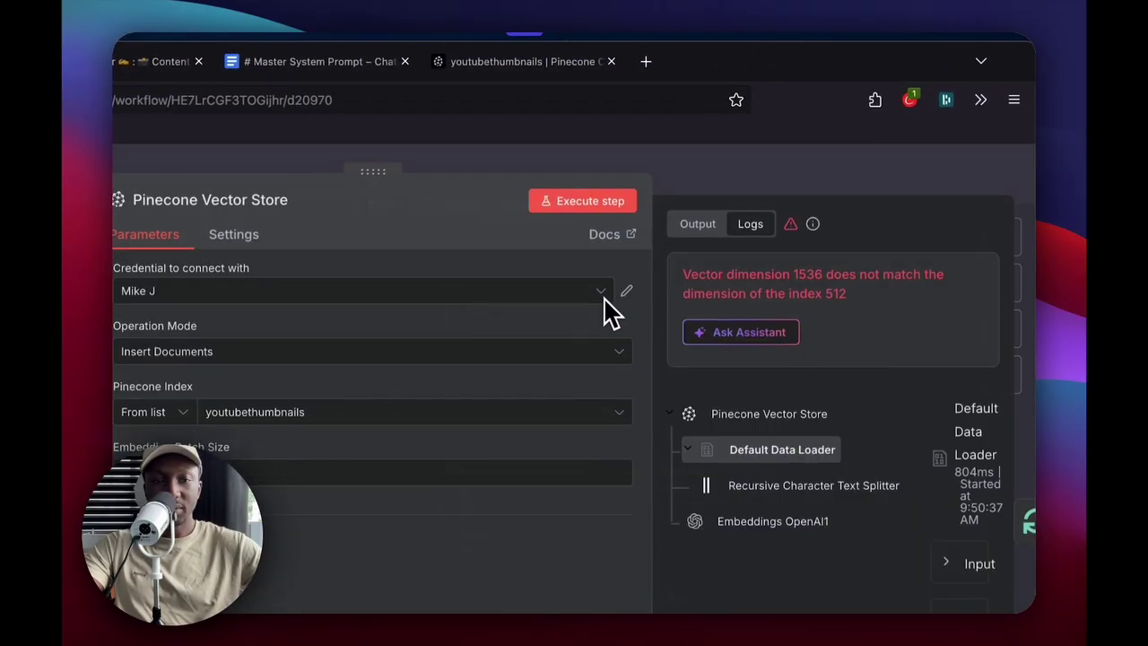
{"action": "key", "text": "Escape"}
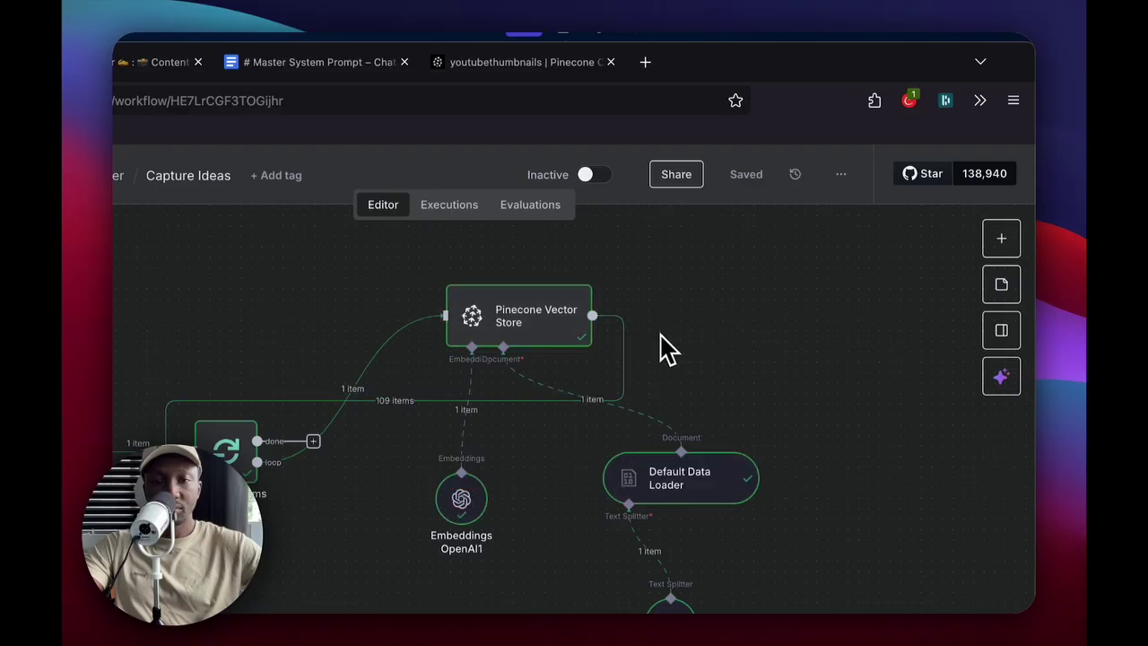
Switch to Pinecone, reload the youtubethumbnails index page, and examine the embedded records
{"action": "left_click", "coordinate": [521, 62]}
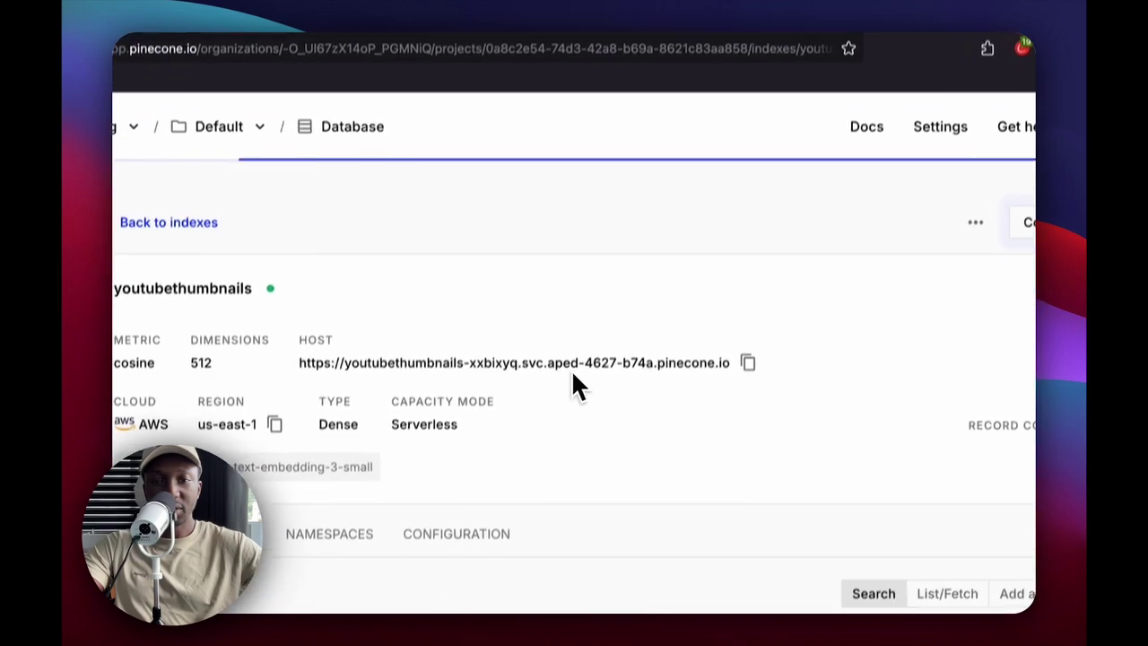
{"action": "key", "text": "super+r"}
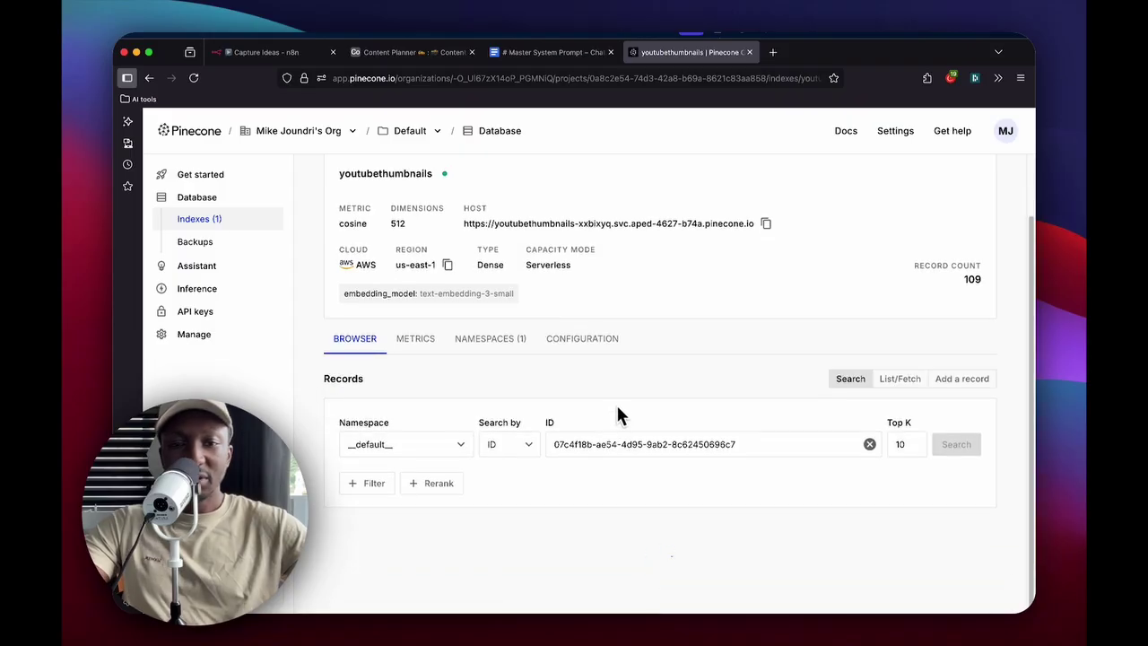
{"action": "scroll", "coordinate": [610, 414], "scroll_direction": "down", "scroll_amount": 5}
{"action": "scroll", "coordinate": [608, 423], "scroll_direction": "down", "scroll_amount": 15}
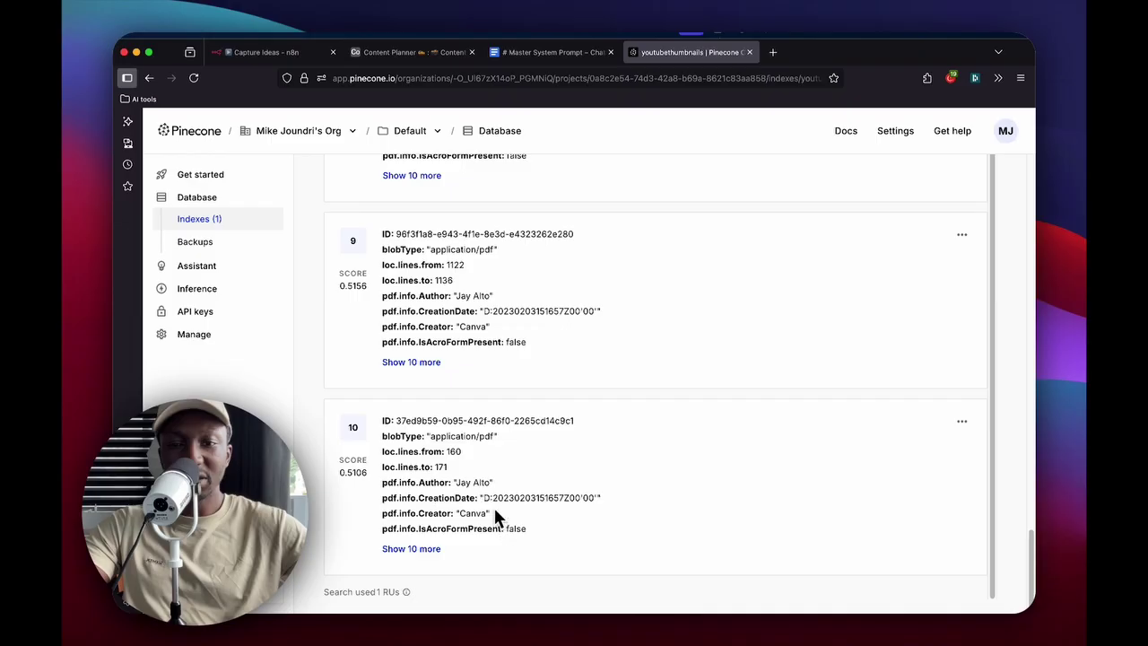
{"action": "scroll", "coordinate": [499, 488], "scroll_direction": "up", "scroll_amount": 14}
{"action": "scroll", "coordinate": [539, 424], "scroll_direction": "up", "scroll_amount": 10}
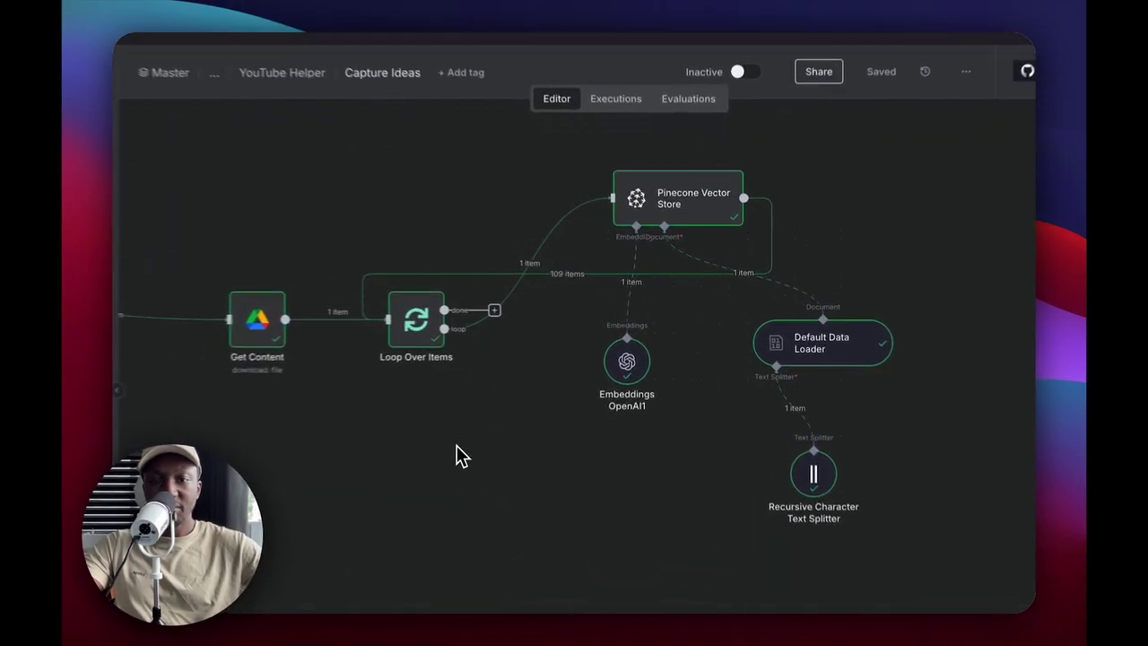
Return to the n8n workflow, examine the settings of AI Agent1's pc_search_titles tool, and close the node
{"action": "scroll", "coordinate": [593, 258], "scroll_direction": "up", "scroll_amount": 5}
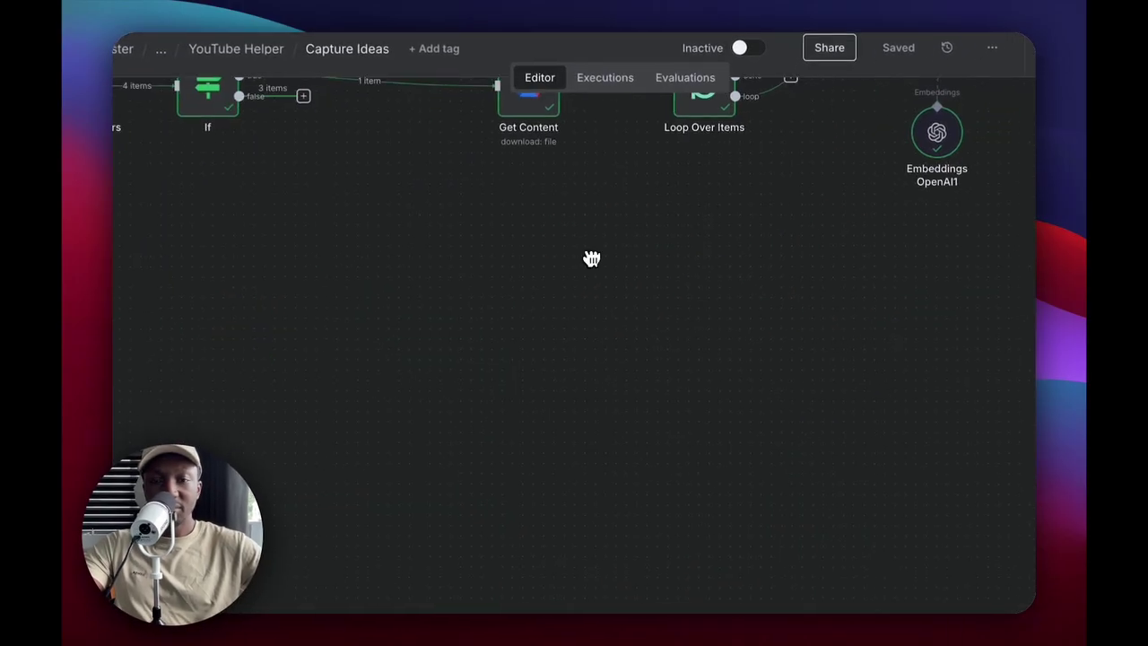
{"action": "scroll", "coordinate": [593, 259], "scroll_direction": "up", "scroll_amount": 10}
{"action": "scroll", "coordinate": [488, 308], "scroll_direction": "down", "scroll_amount": 4}
{"action": "scroll", "coordinate": [487, 307], "scroll_direction": "right", "scroll_amount": 3}
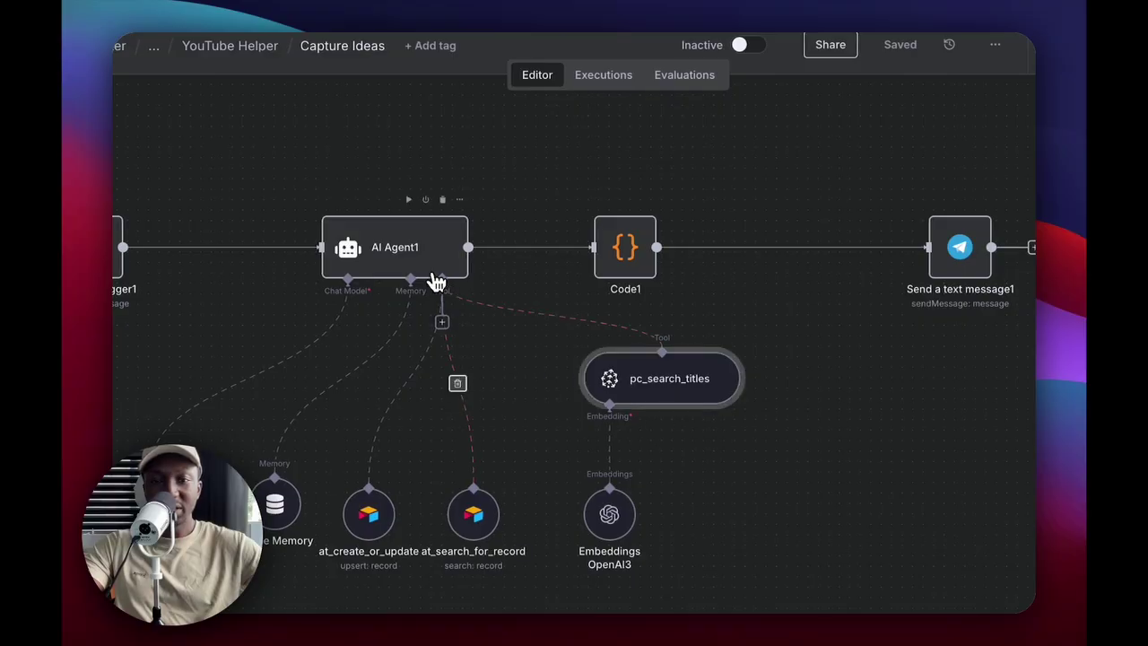
{"action": "double_click", "coordinate": [634, 395]}
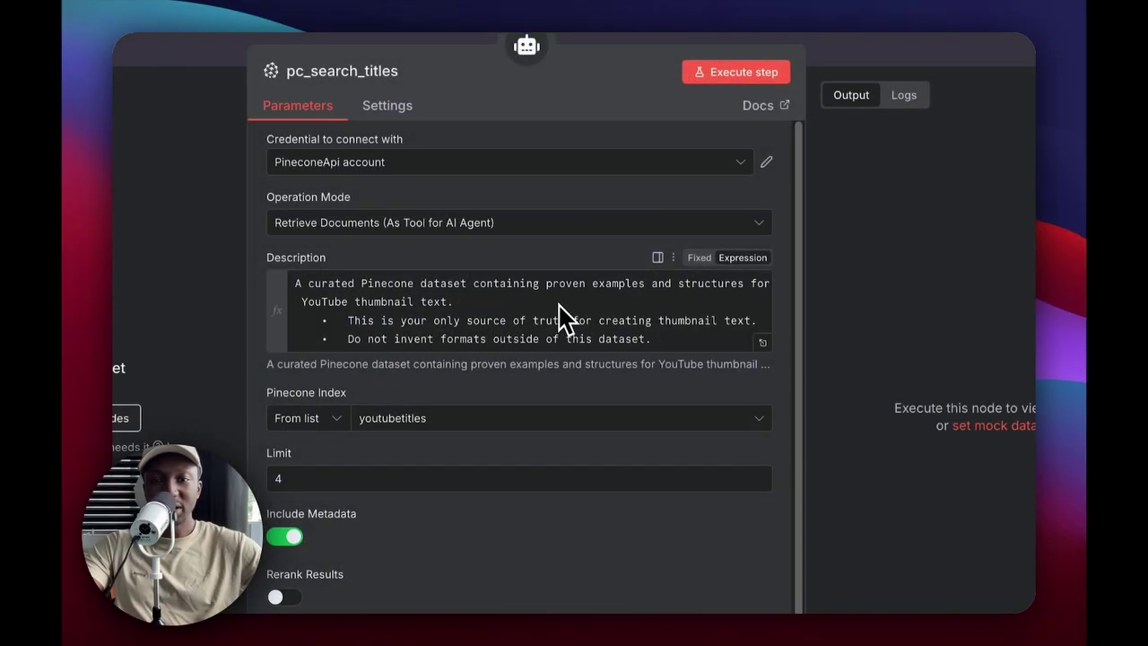
{"action": "key", "text": "Escape"}
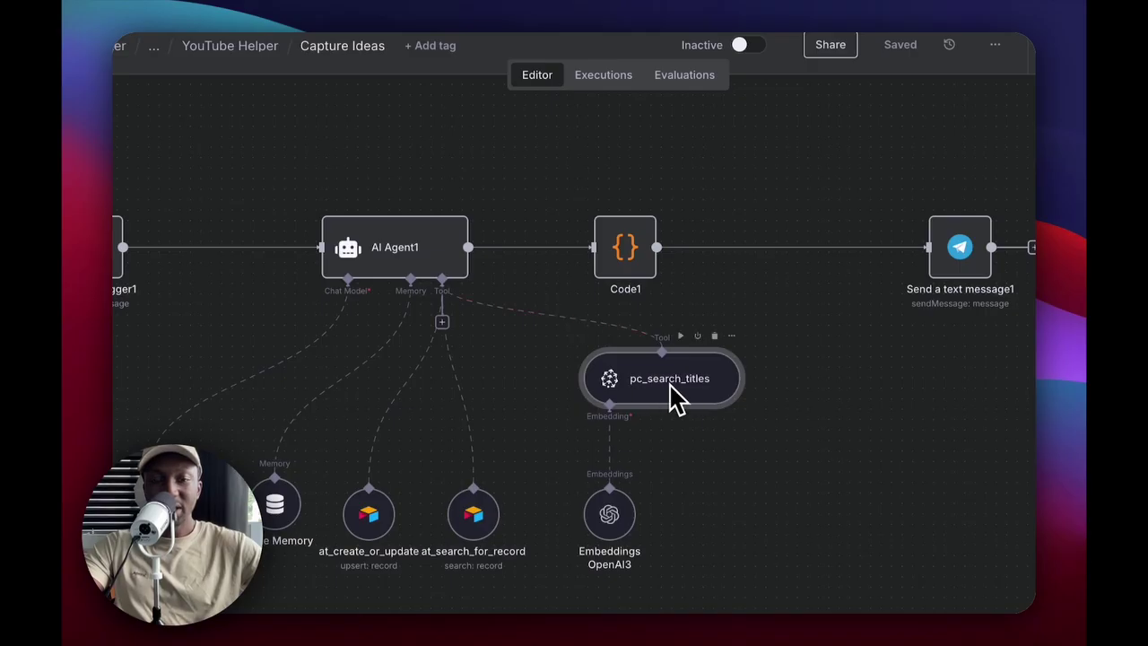
{"action": "scroll", "coordinate": [677, 399], "scroll_direction": "up", "scroll_amount": 2}
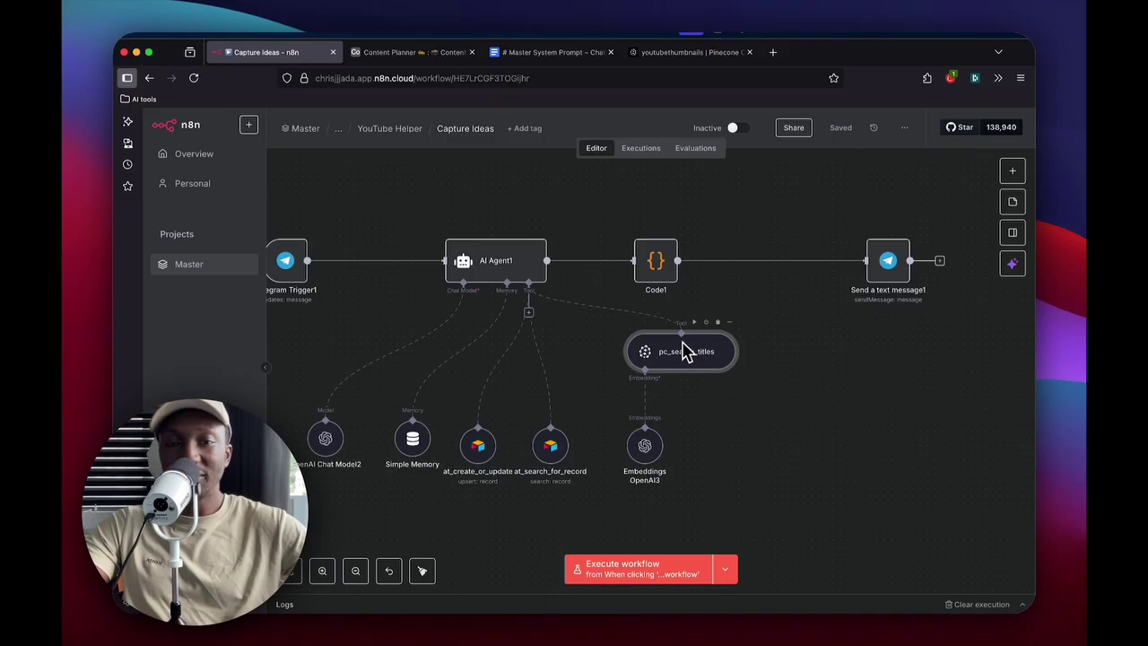
{"action": "scroll", "coordinate": [684, 343], "scroll_direction": "down", "scroll_amount": 5}
{"action": "scroll", "coordinate": [718, 332], "scroll_direction": "up", "scroll_amount": 3}
{"action": "scroll", "coordinate": [718, 332], "scroll_direction": "right", "scroll_amount": 2}
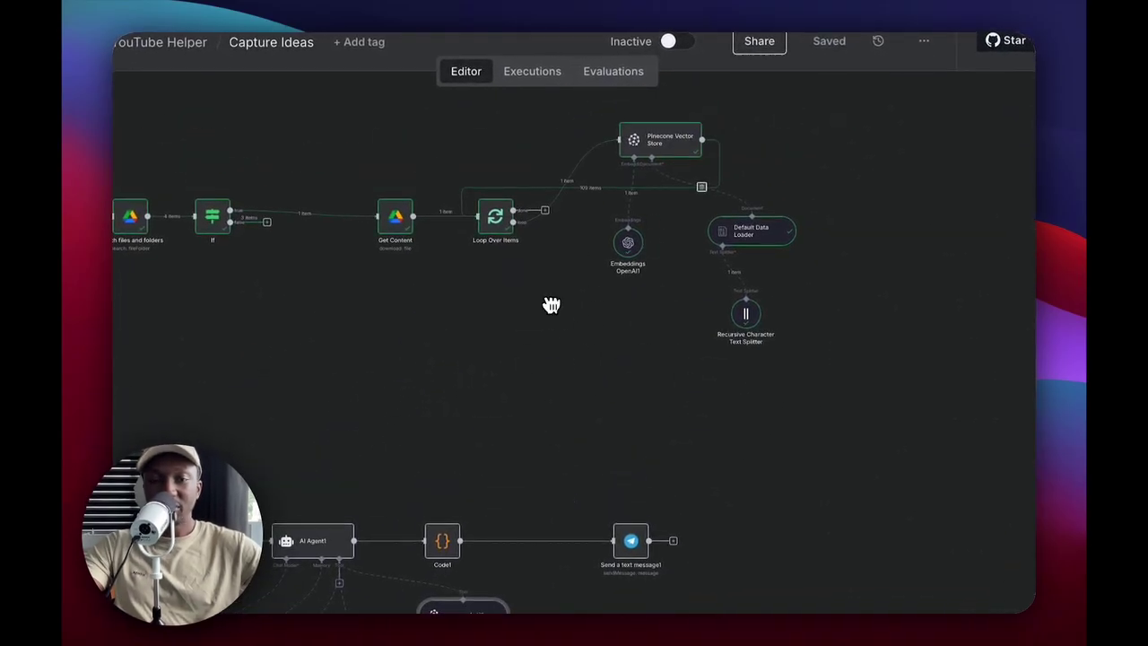
{"action": "scroll", "coordinate": [529, 356], "scroll_direction": "down", "scroll_amount": 3}
{"action": "scroll", "coordinate": [587, 392], "scroll_direction": "up", "scroll_amount": 2}
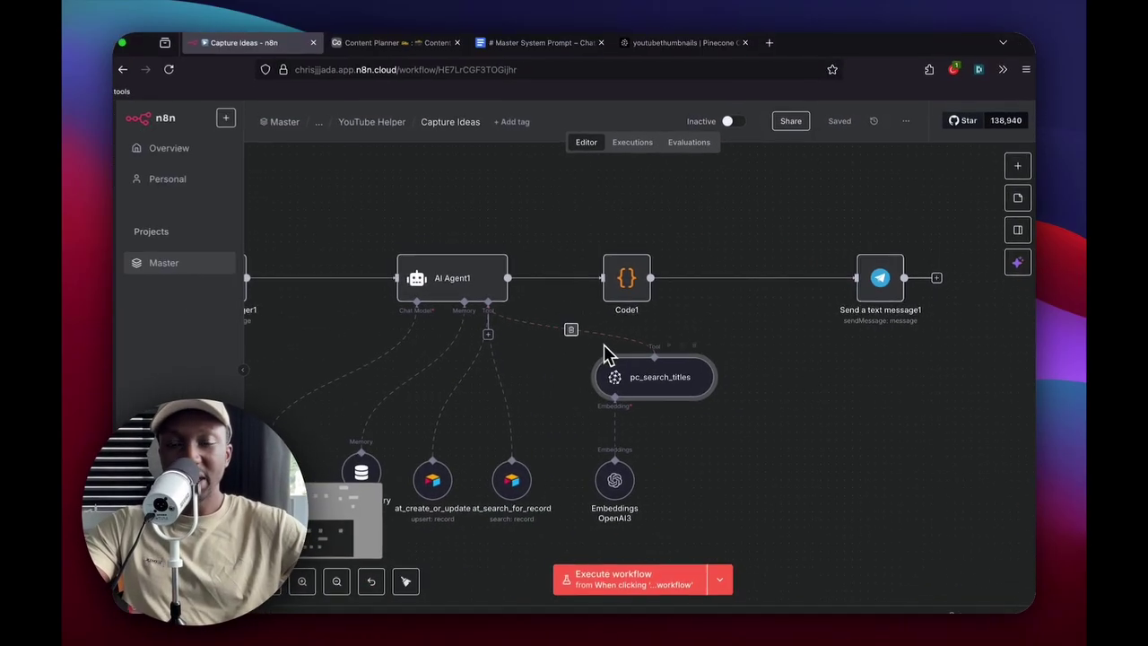